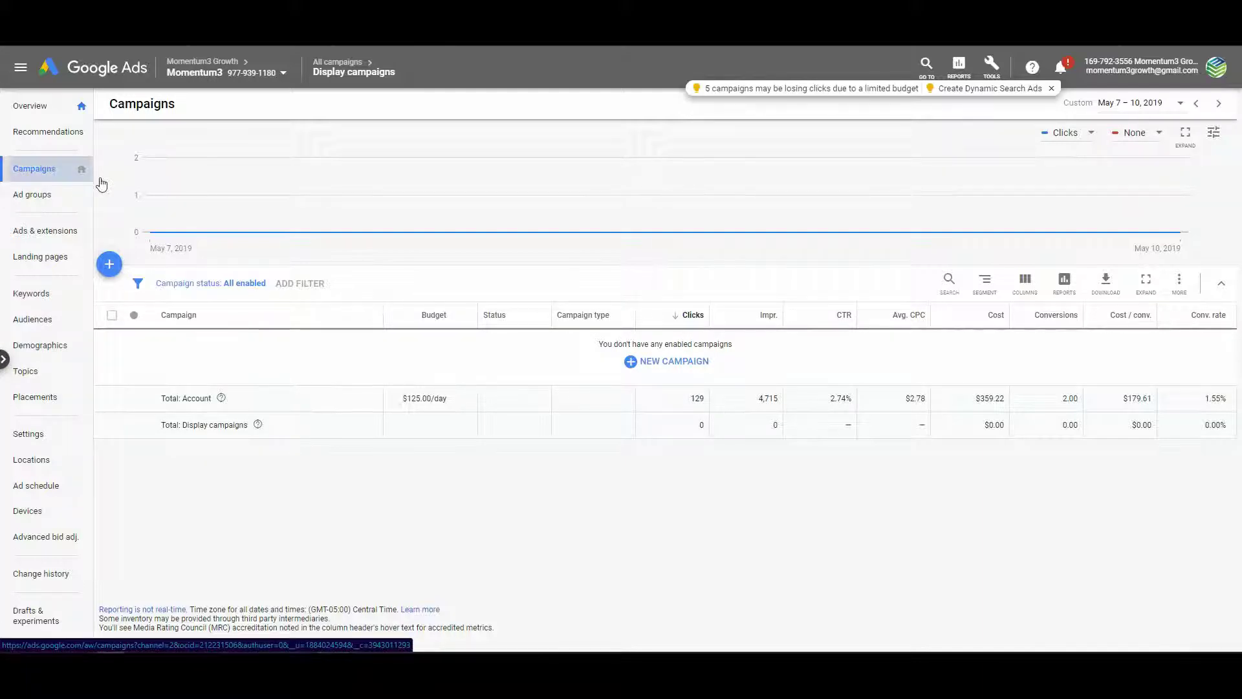
Start a new campaign with the + button's New campaign option
left_click(110, 267)
left_click(169, 313)
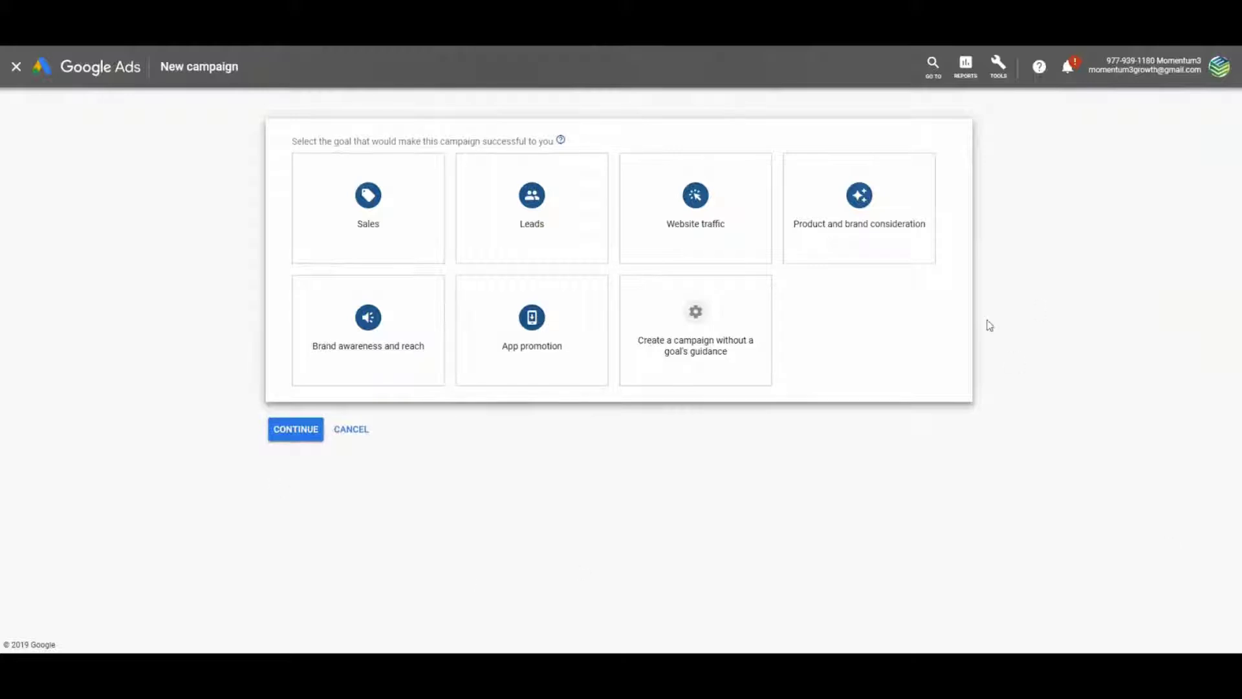
Choose the Website traffic goal and Search type, with momentum3growth.com as the business website
left_click(658, 212)
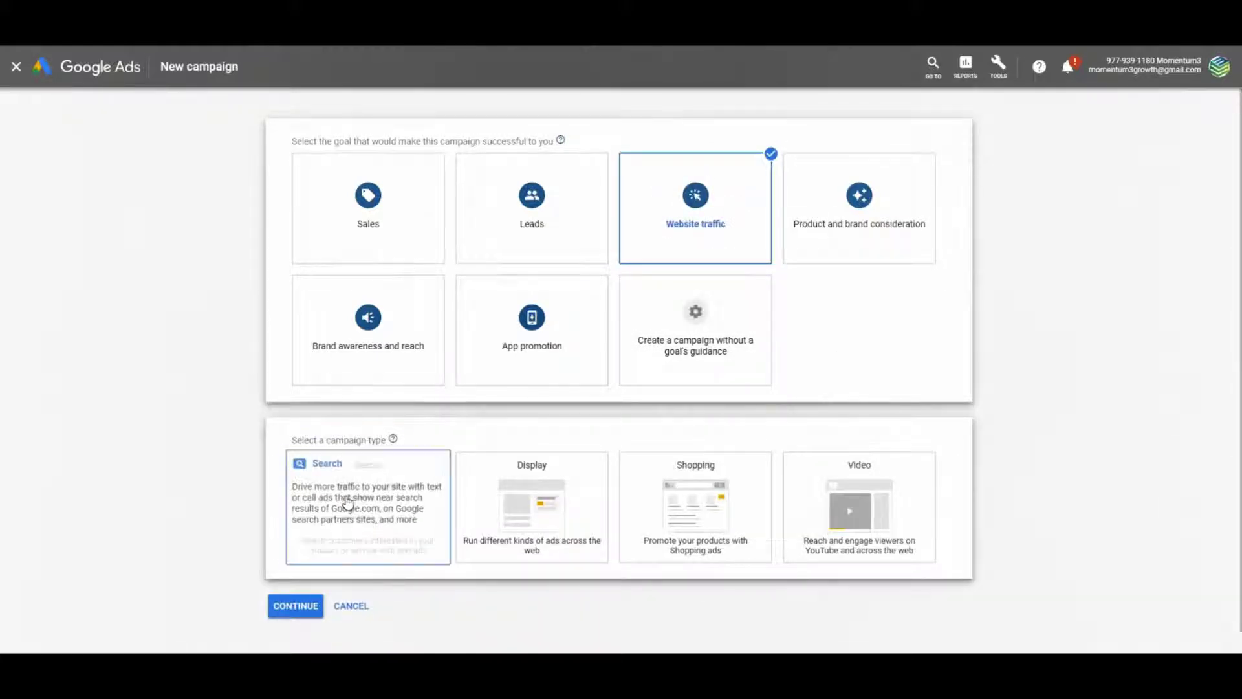
left_click(376, 496)
scroll(372, 489, "down", 1)
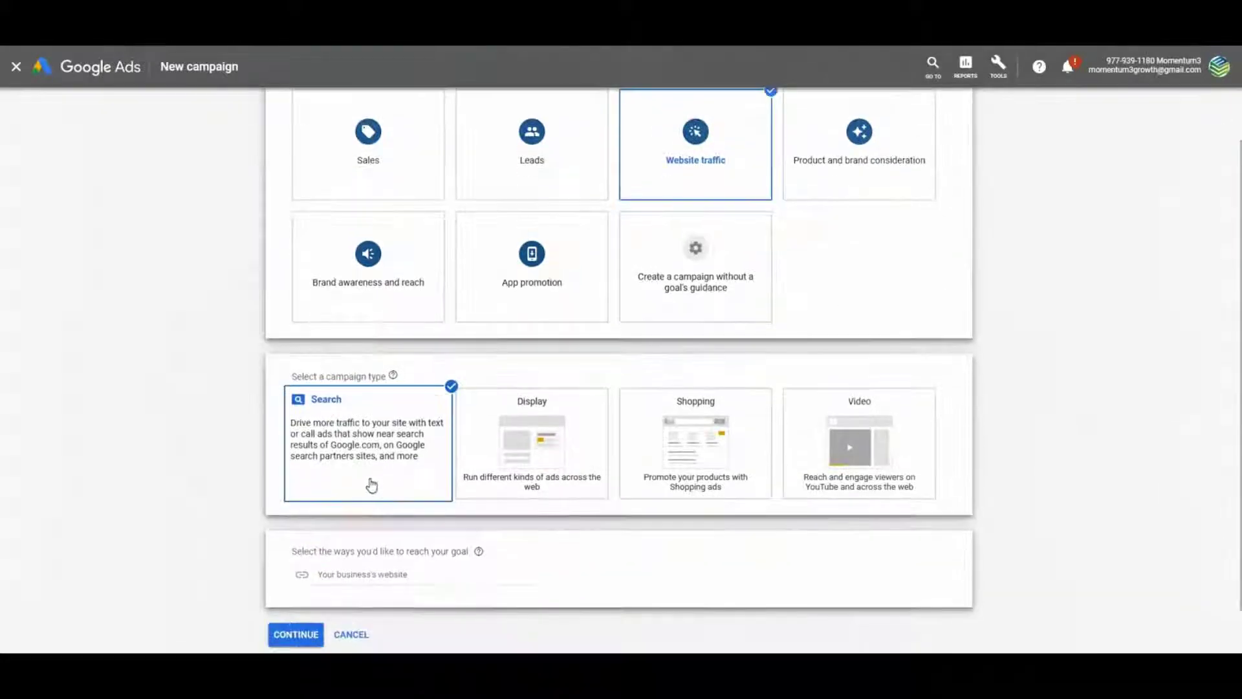
left_click(370, 574)
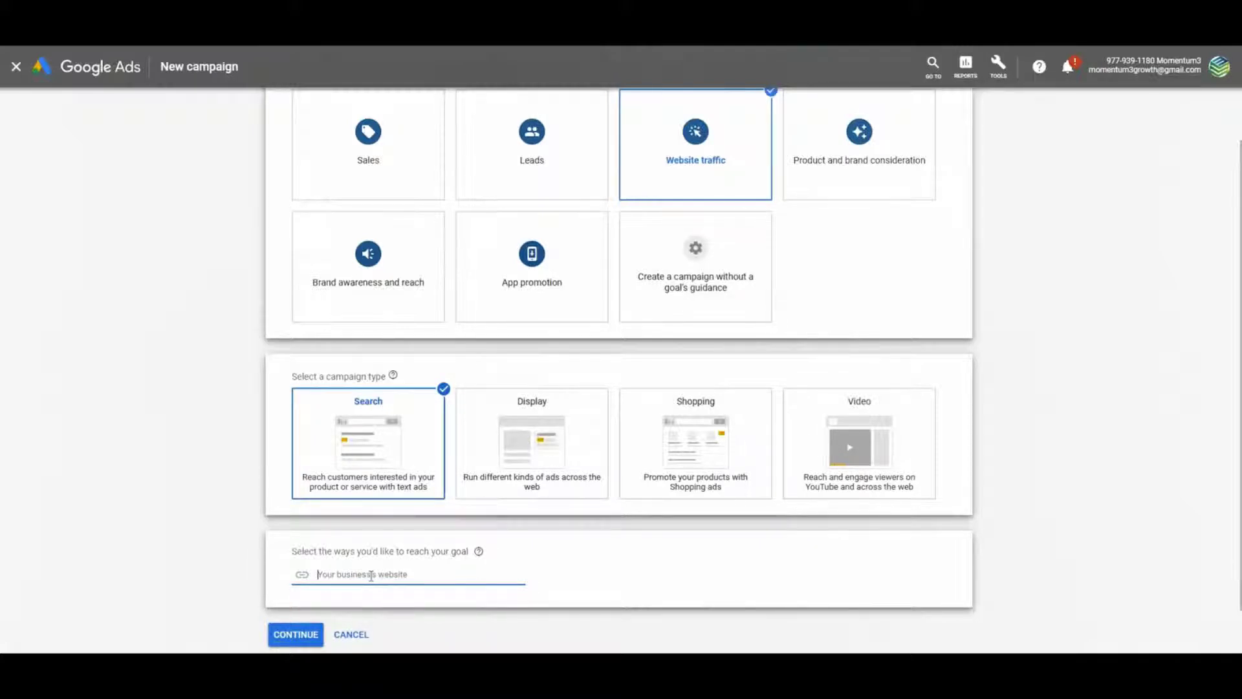
type("momentum3growth.com")
scroll(372, 577, "down", 1)
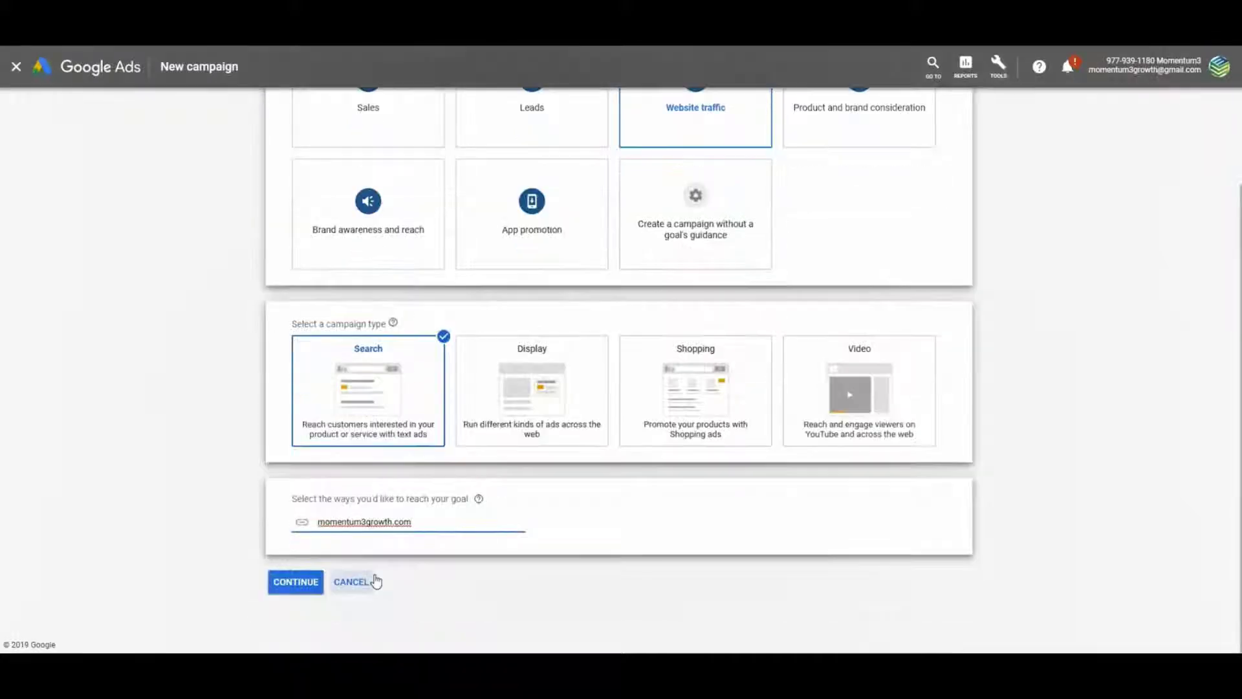
left_click(297, 582)
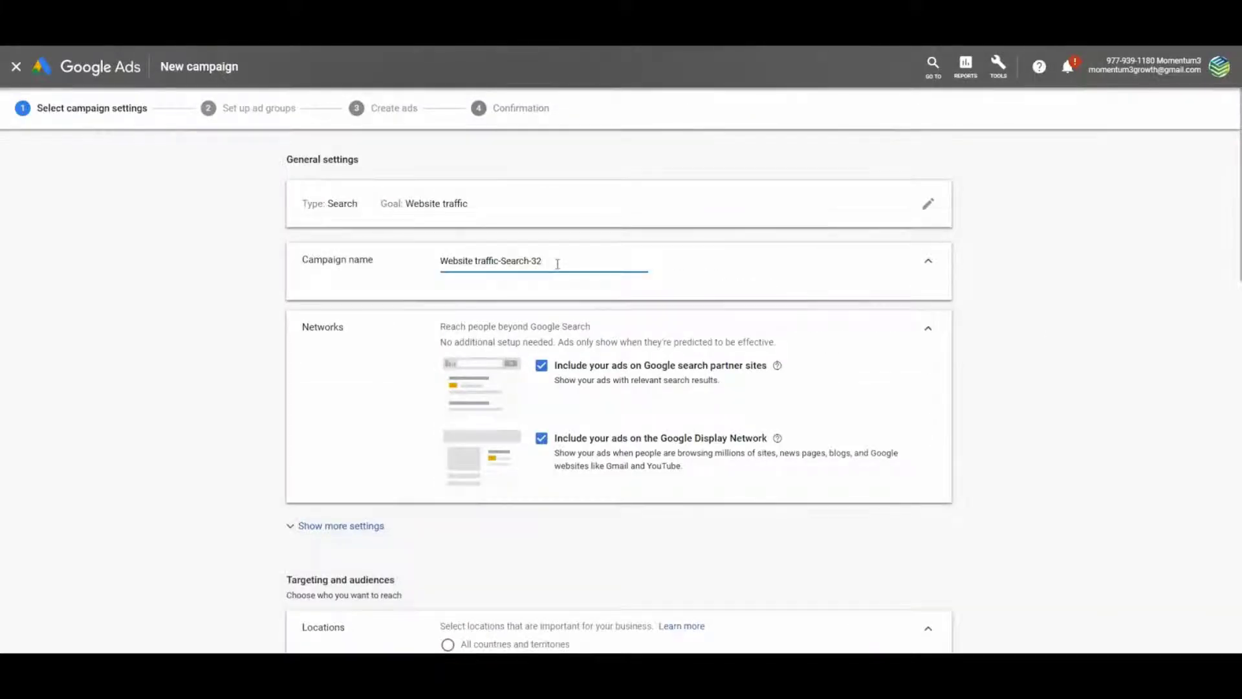
Rename the campaign to 'Momentum3 Growth_2019' and search target locations for Tulsa
key("ctrl+a")
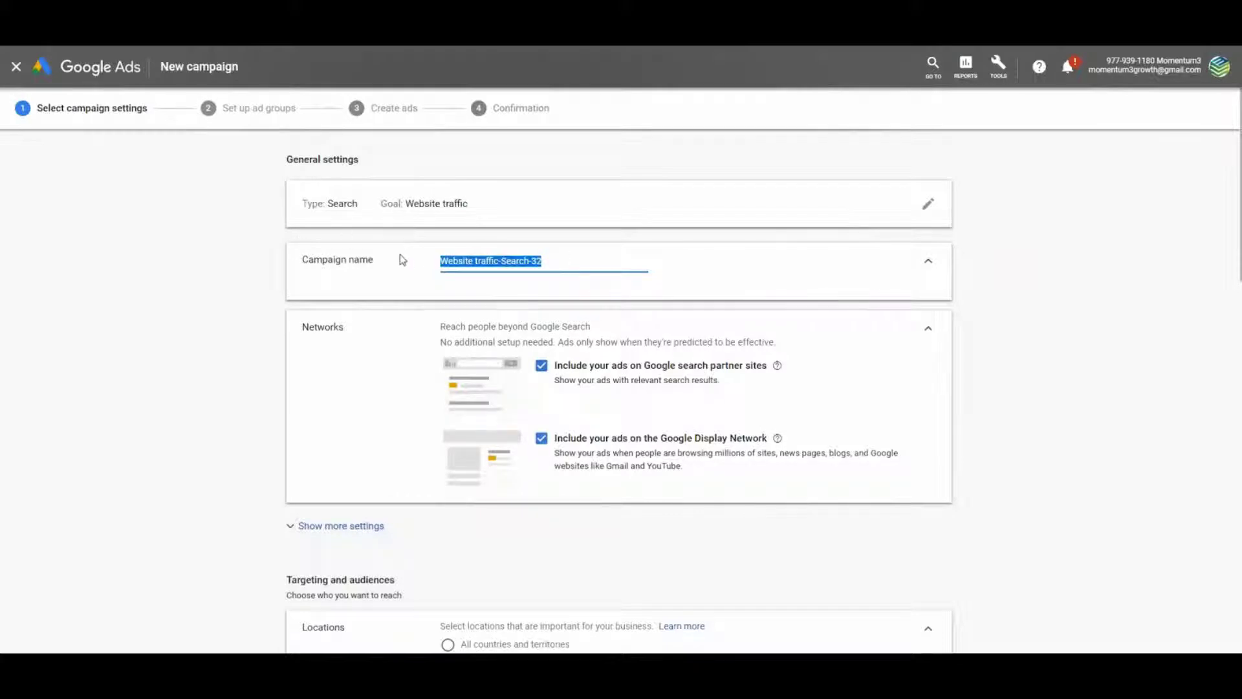
type("Momentum3 Growth")
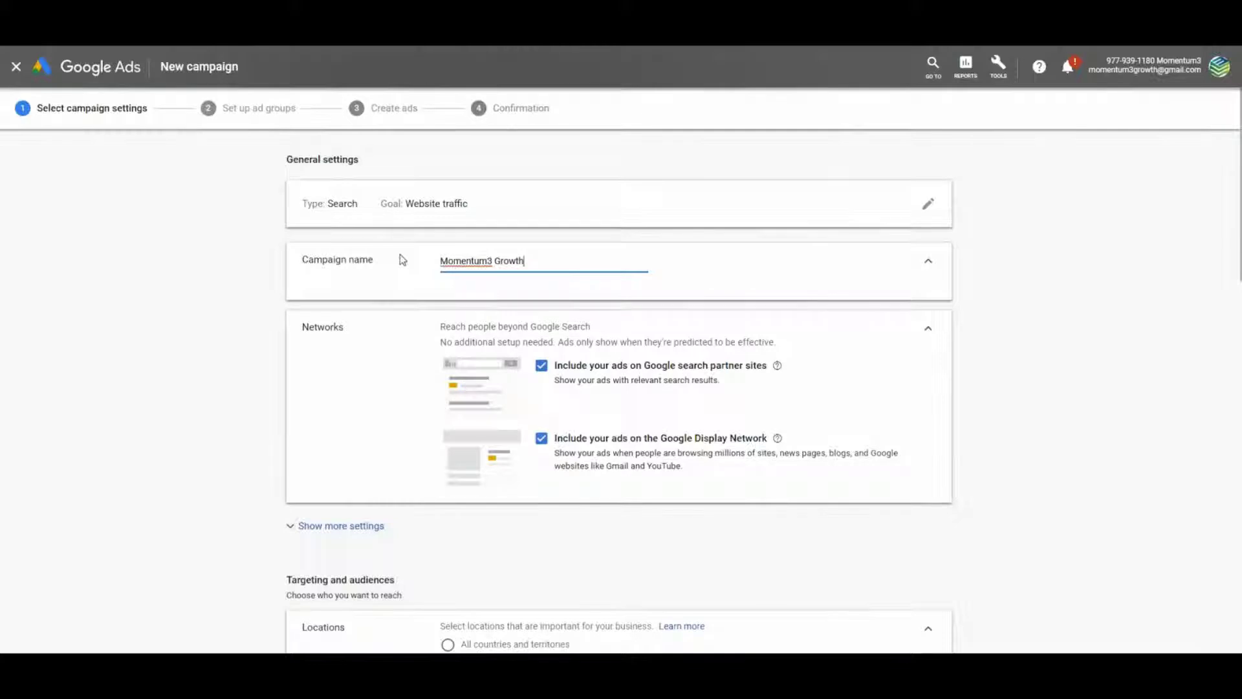
type("_2019")
scroll(380, 347, "down", 2)
scroll(379, 362, "down", 3)
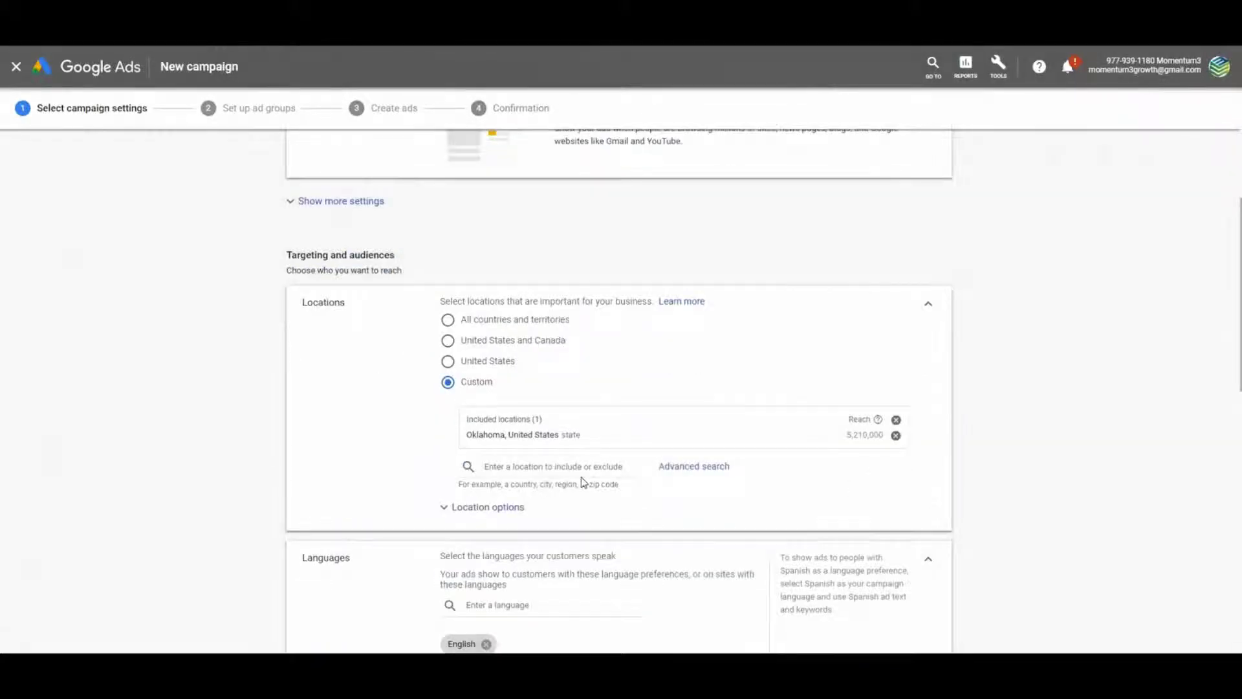
type("Tulsa")
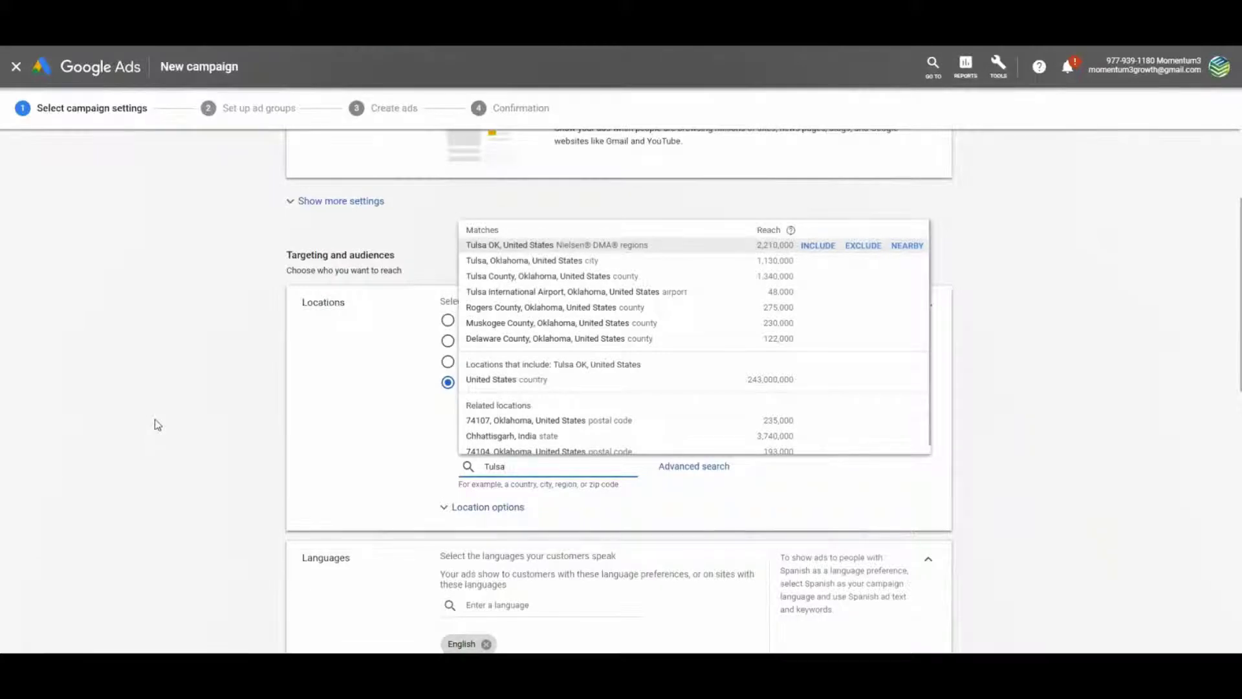
Delete the Tulsa query from the location search box, keeping Oklahoma as the target
left_click(158, 388)
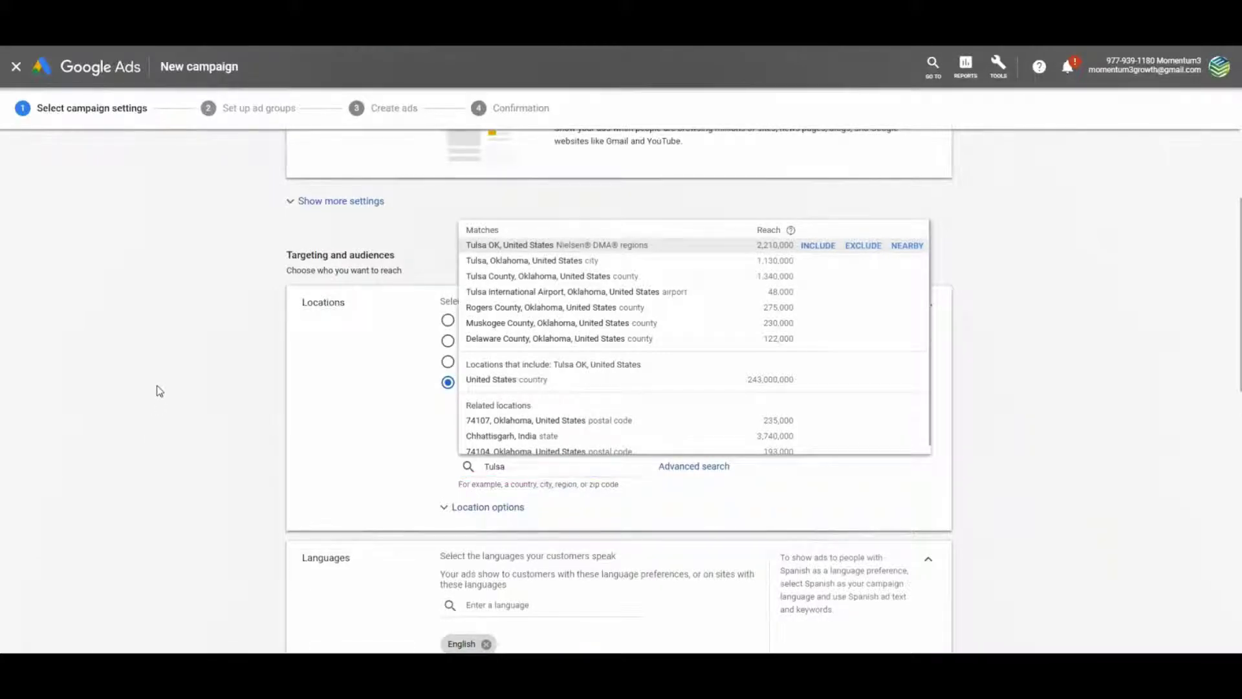
left_click(533, 467)
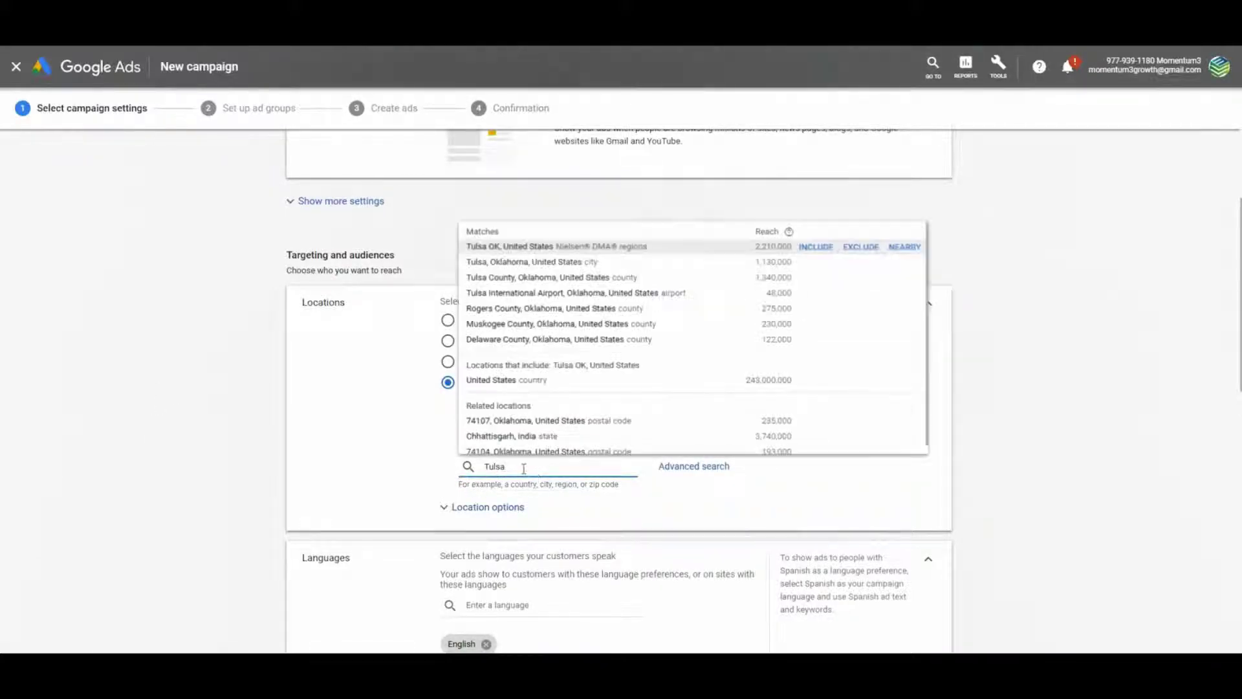
left_click_drag(525, 468, 423, 471)
key("BackSpace")
scroll(385, 440, "down", 3)
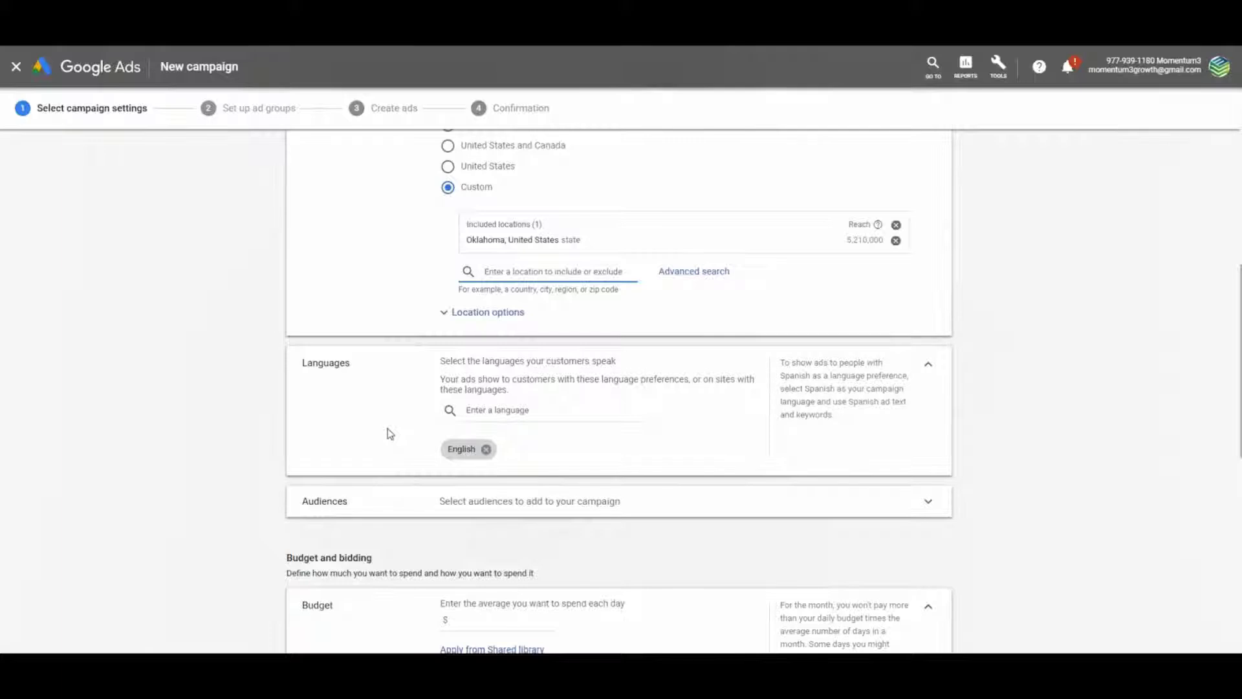
scroll(388, 433, "down", 2)
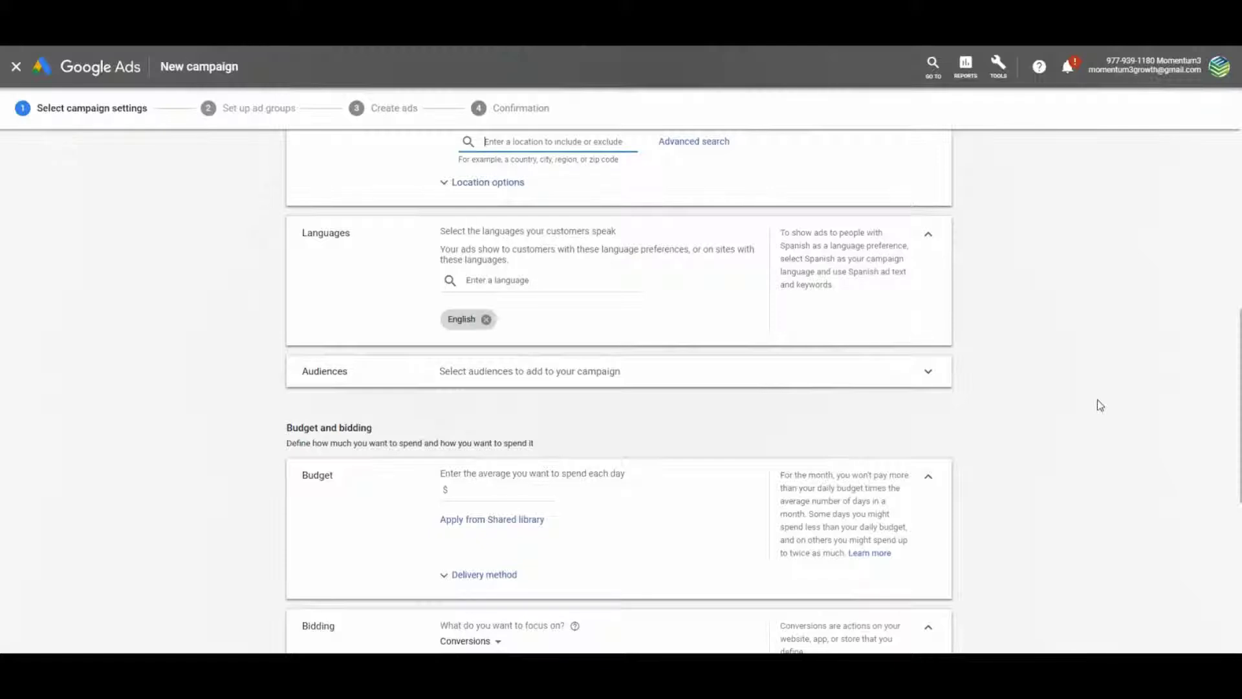
Enter 15 as the average daily budget in dollars
left_click(479, 491)
type("15")
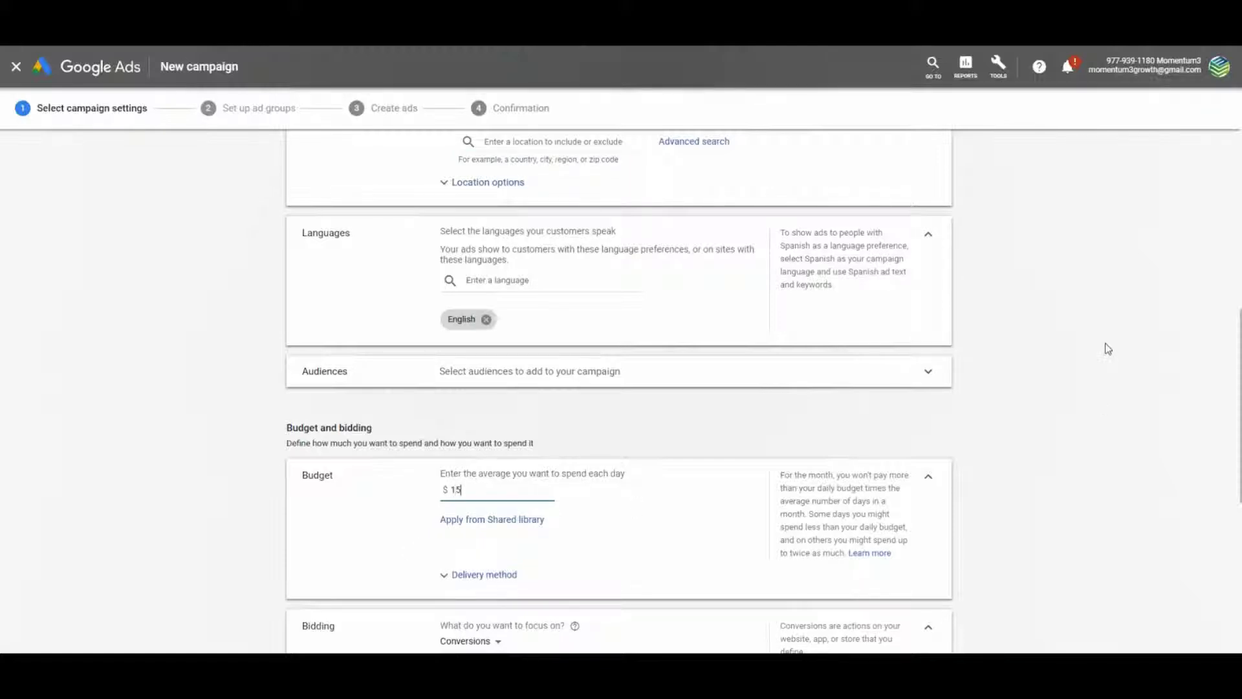
scroll(1105, 350, "down", 1)
scroll(1132, 331, "down", 5)
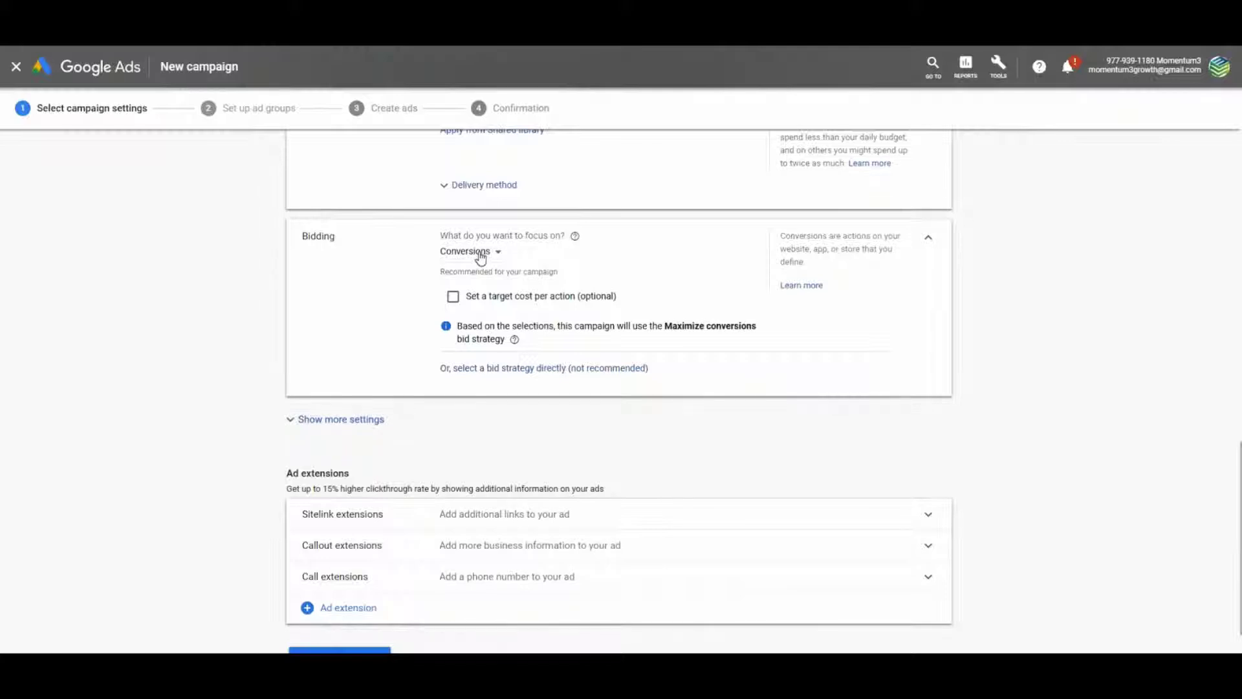
Switch bidding focus to Clicks with a $0.51 maximum CPC limit and save the settings
left_click(480, 253)
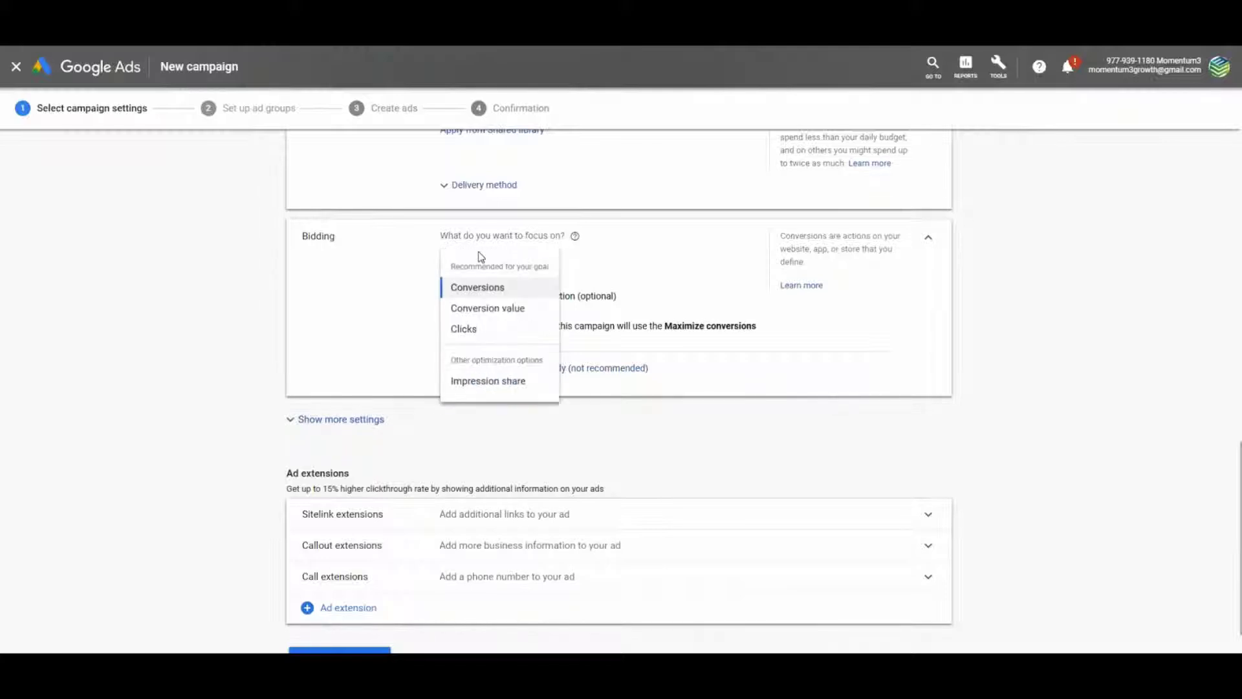
left_click(478, 330)
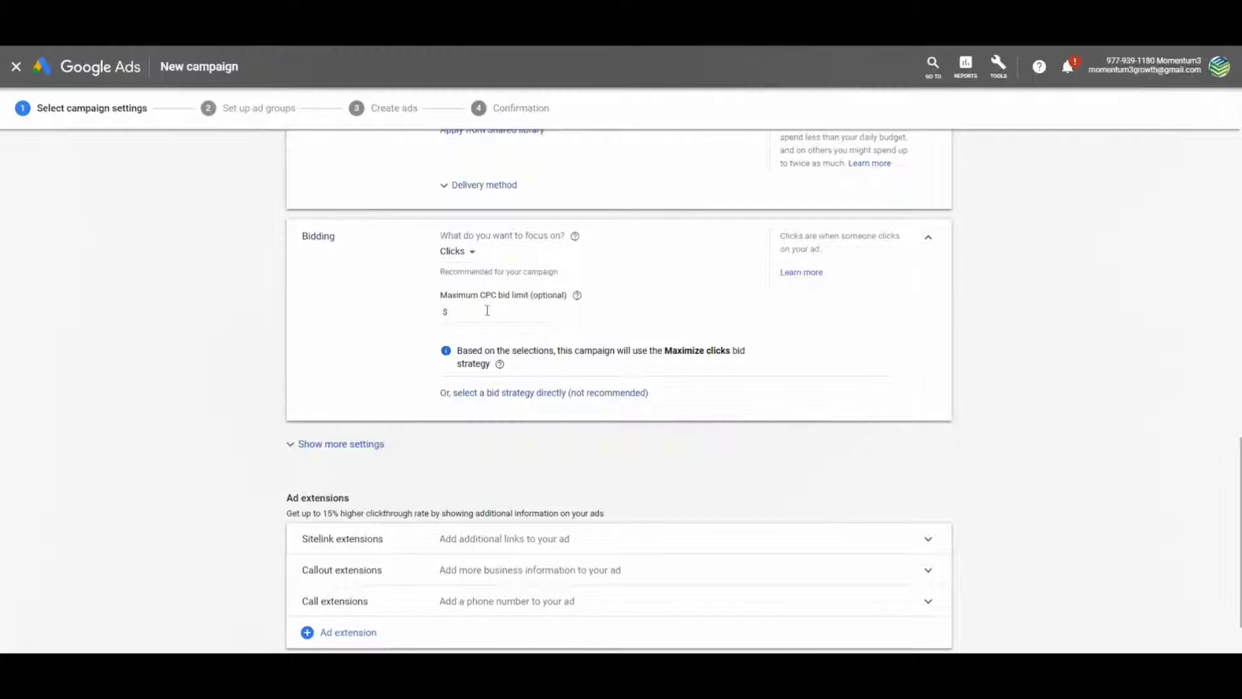
left_click(486, 311)
type(".51")
left_click(1038, 353)
scroll(1038, 348, "down", 2)
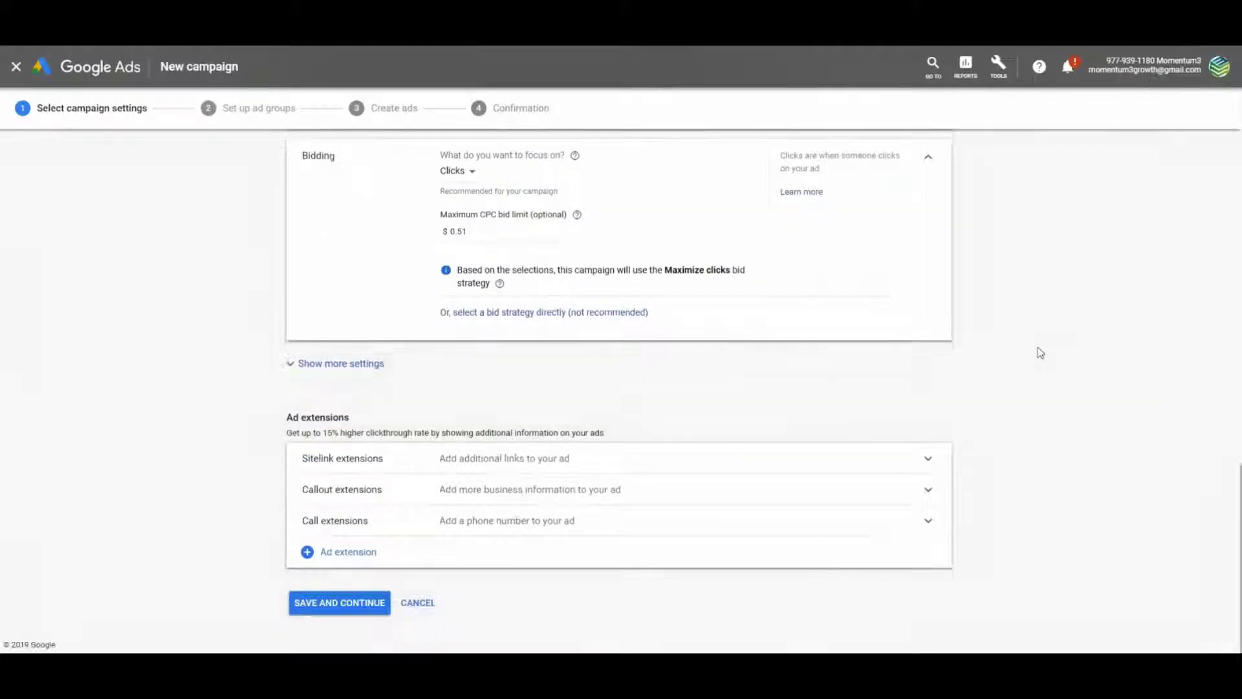
left_click(299, 603)
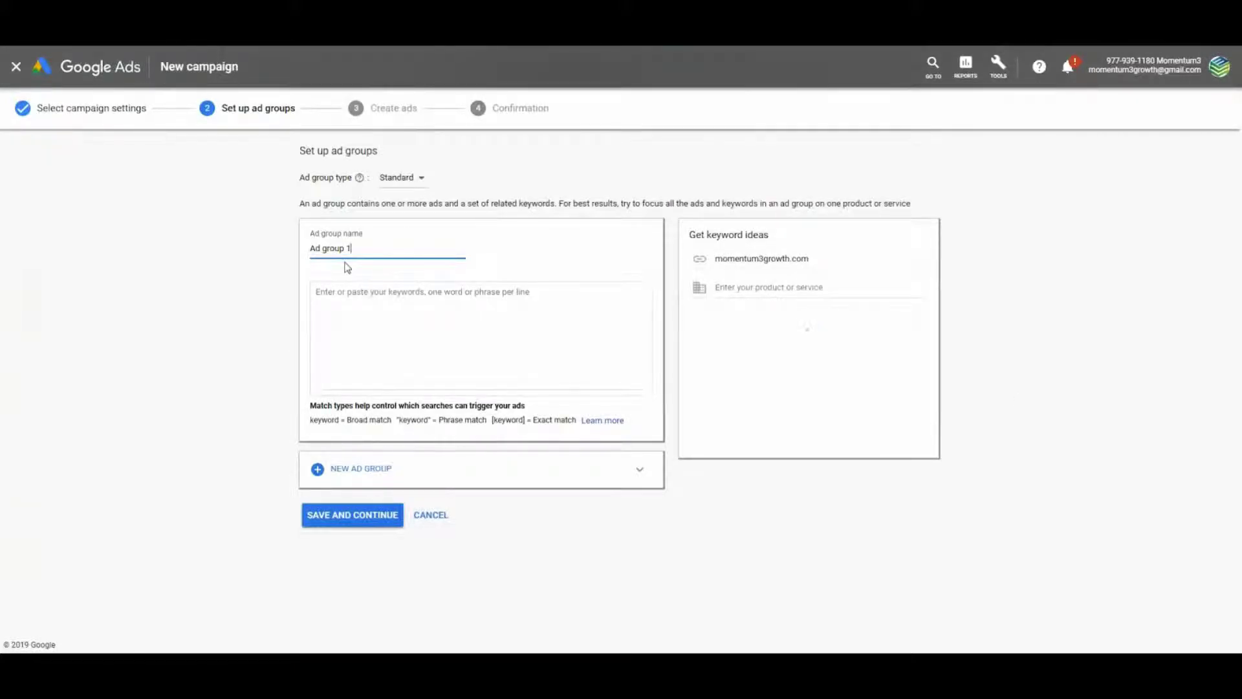
Name the ad group 'content Marketing', paste in the nine keywords, and save it
key("ctrl+a")
type("content Marketing")
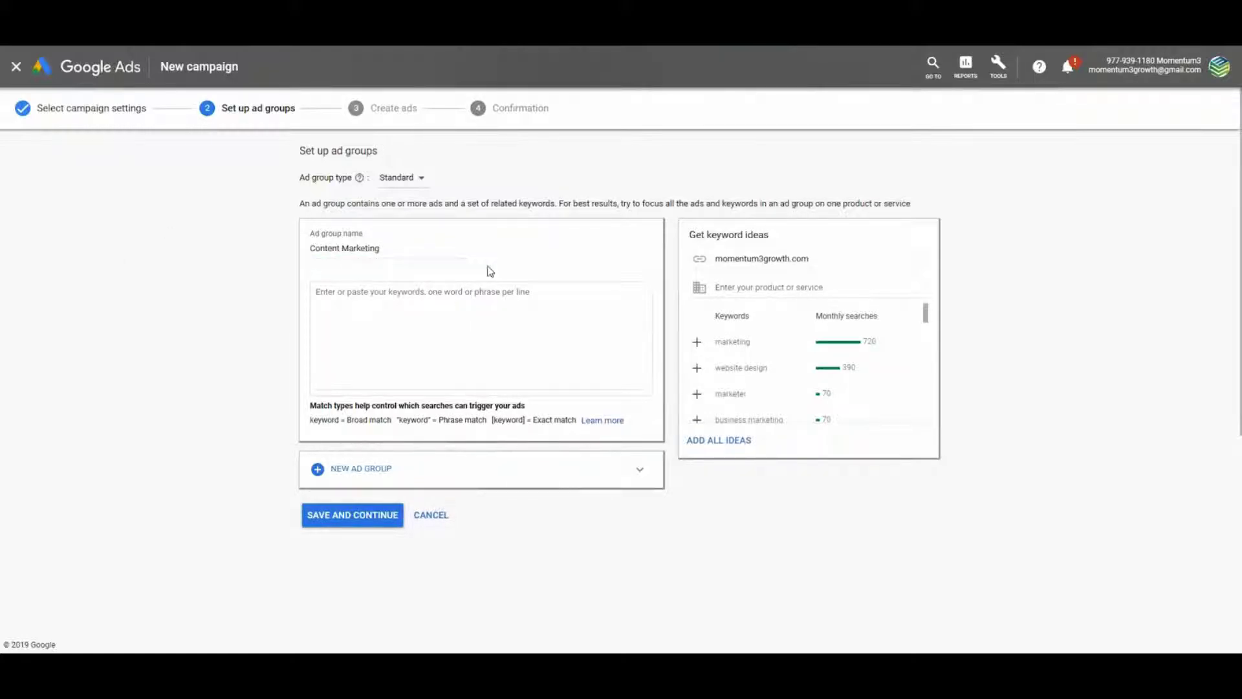
left_click(421, 308)
type("+content +creation +content +seo +social +media +content +content +writing +content +promotion +service +marketing +strategy +marketing +content +writer +content +marketers +hire +copywriter")
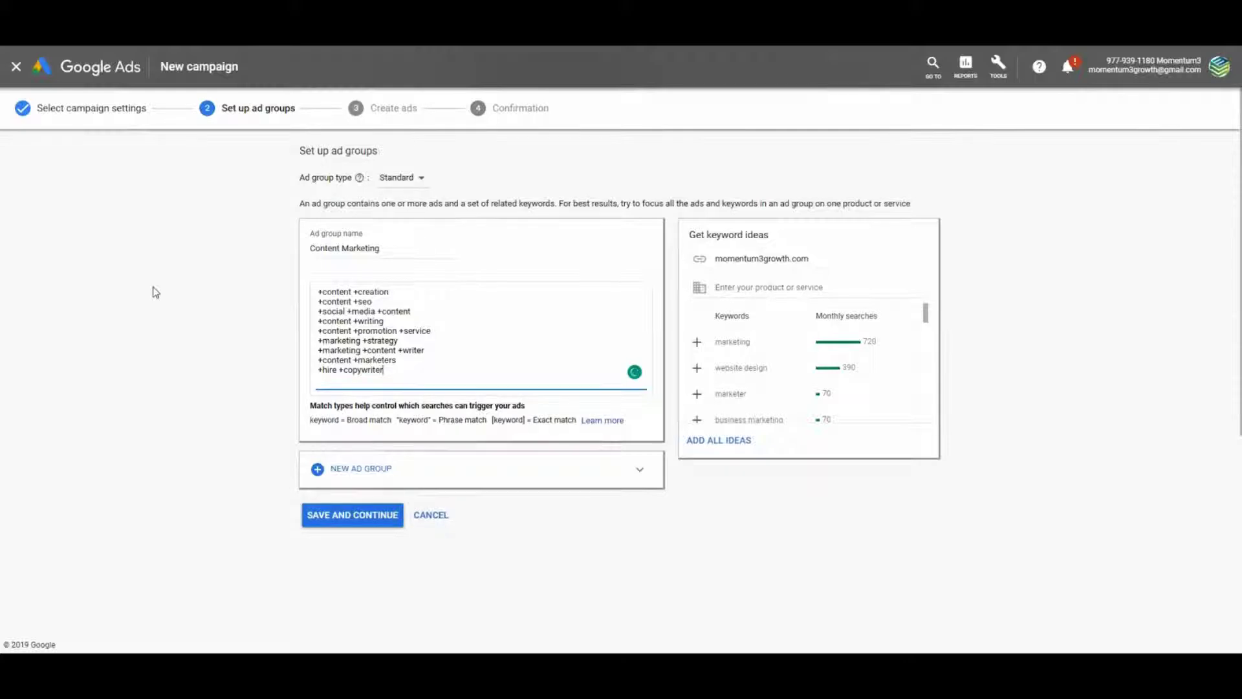
left_click(348, 520)
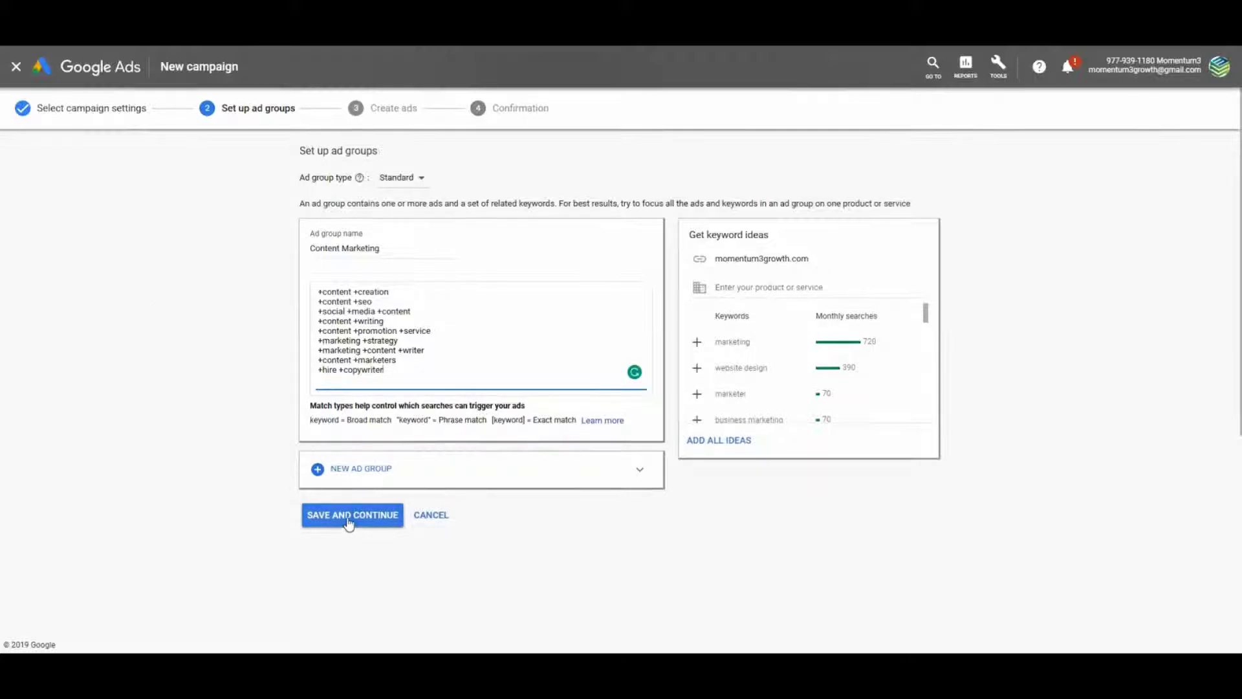
left_click(349, 521)
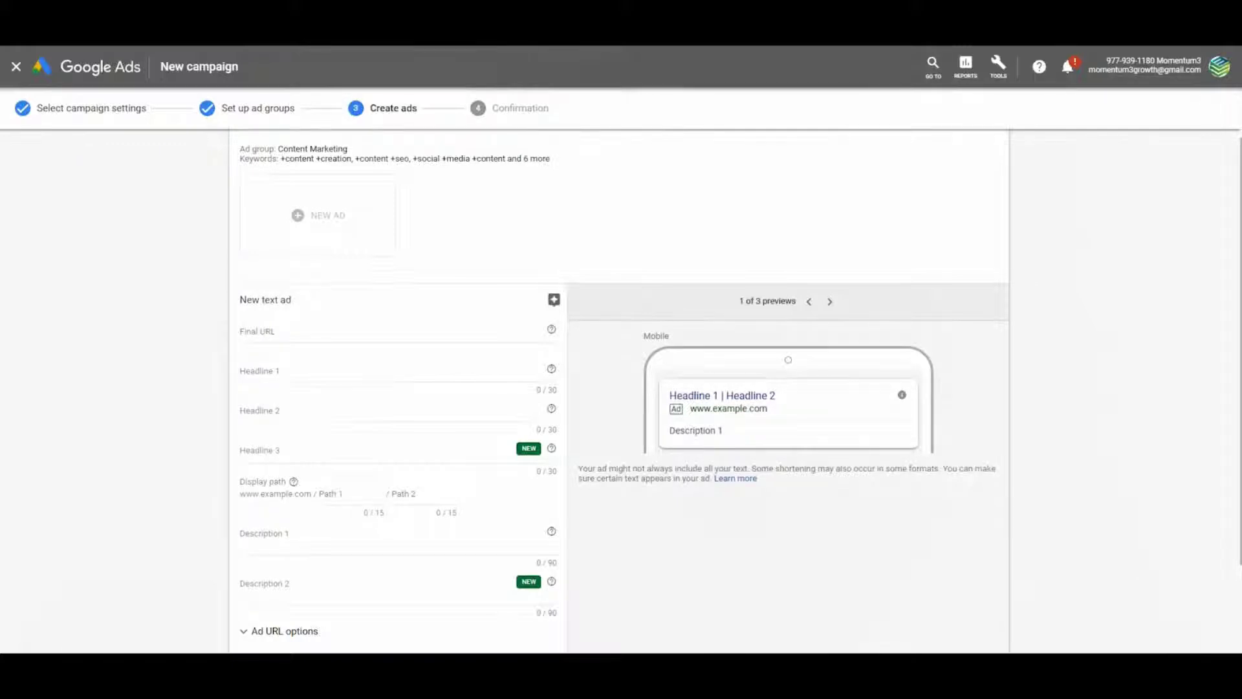
Paste the creative-services page as the ad's final URL
left_click(363, 331)
type("https://momentum3growth.com/creative-services/")
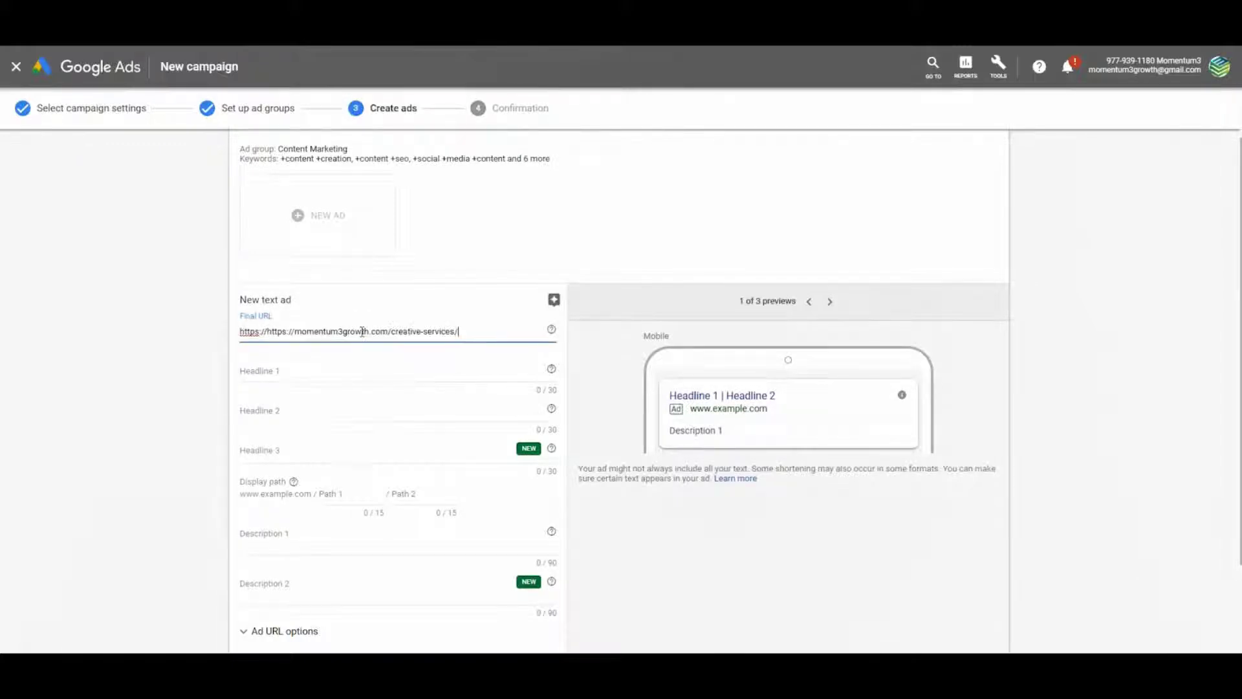
scroll(86, 290, "down", 2)
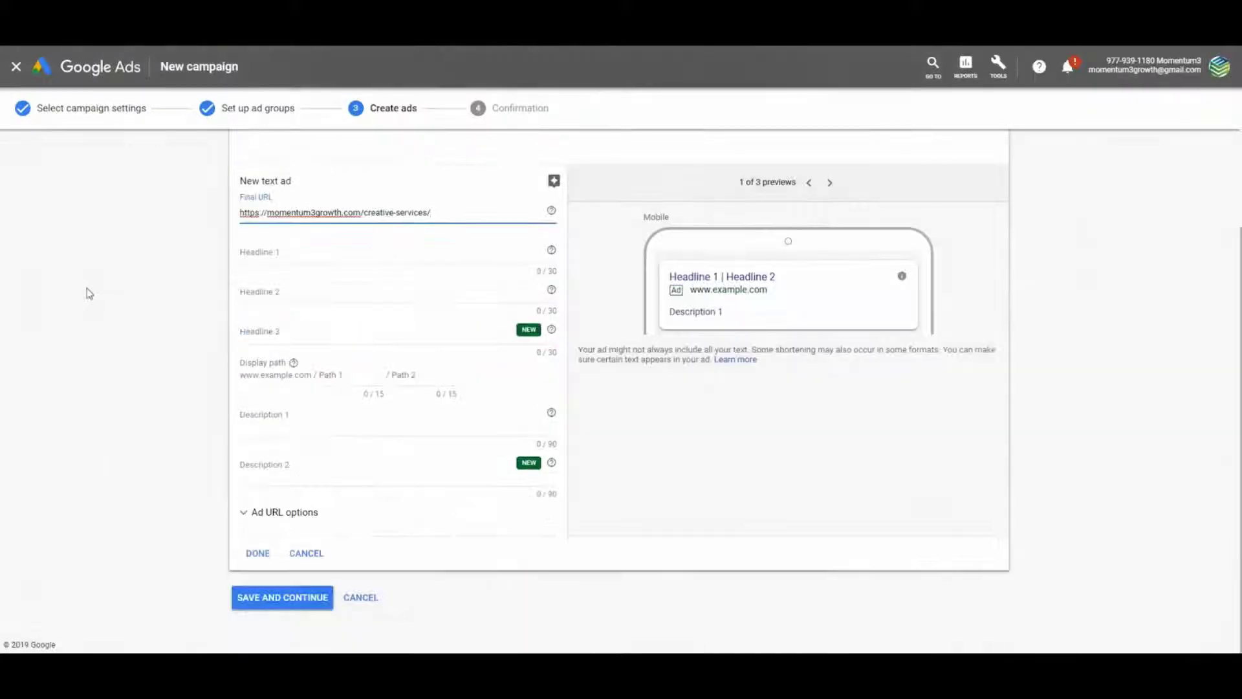
scroll(917, 183, "up", 1)
left_click(917, 183)
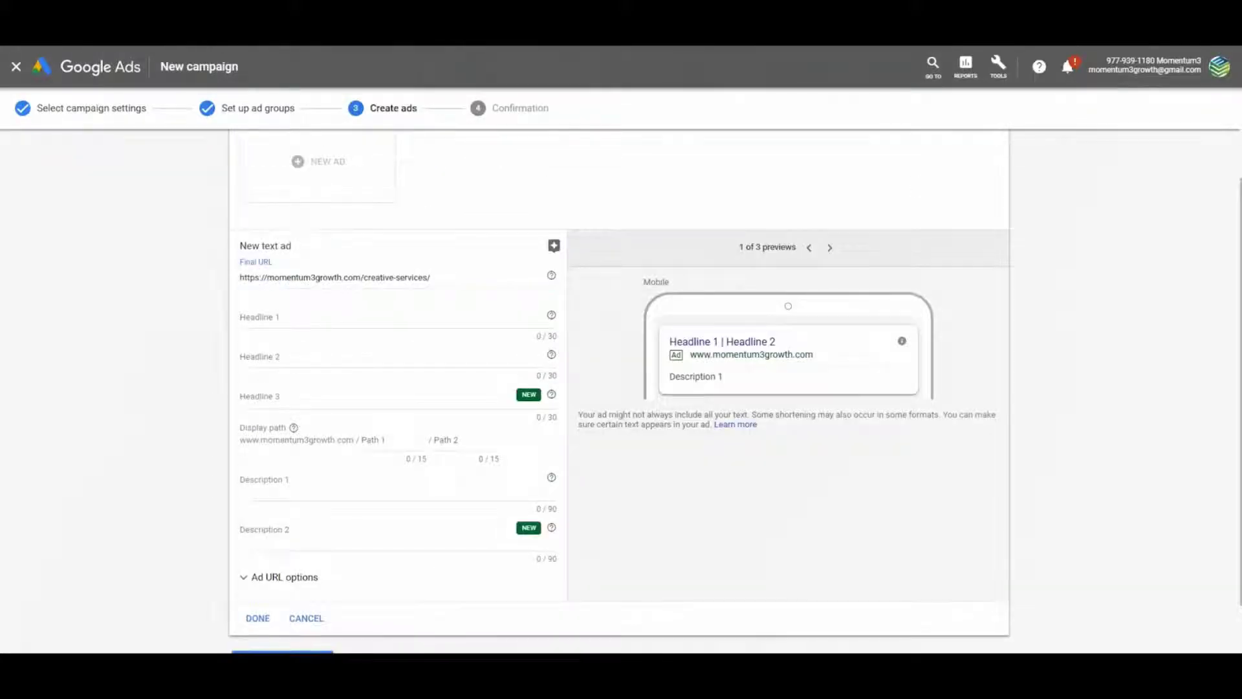
Set headlines to SEO Content Creation, Social Media Content Creation and Content Promotion Services
left_click(272, 315)
type("SEO Content Creation")
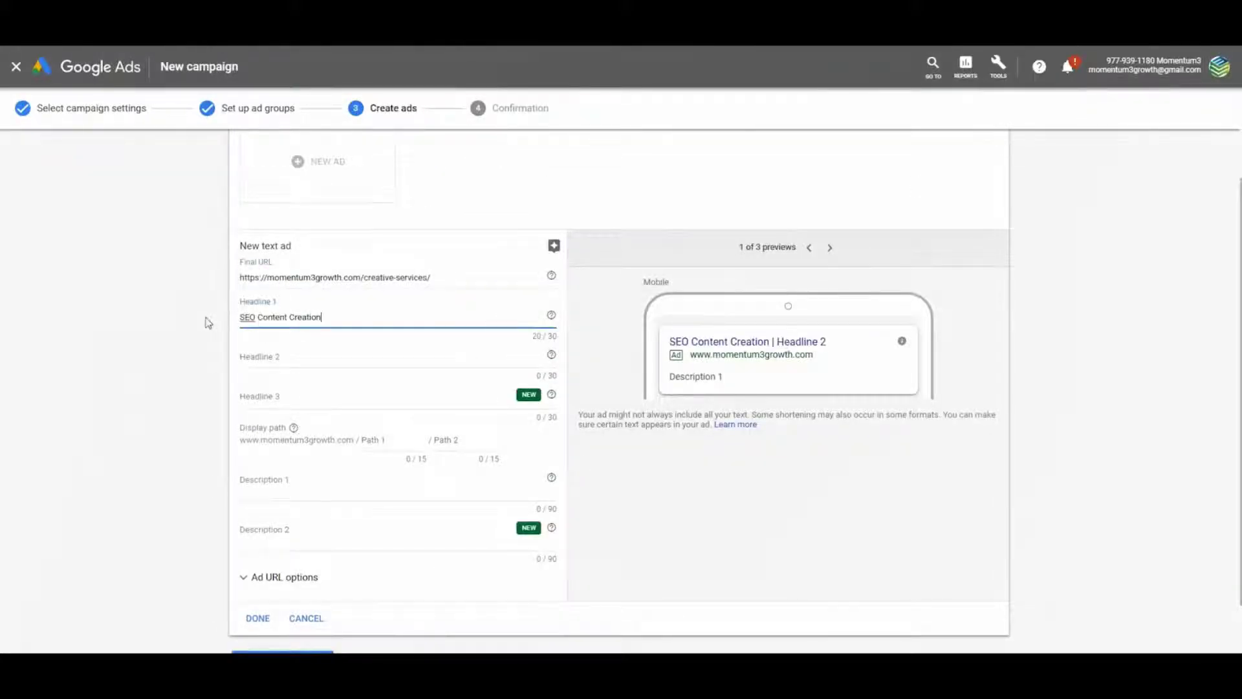
left_click(392, 248)
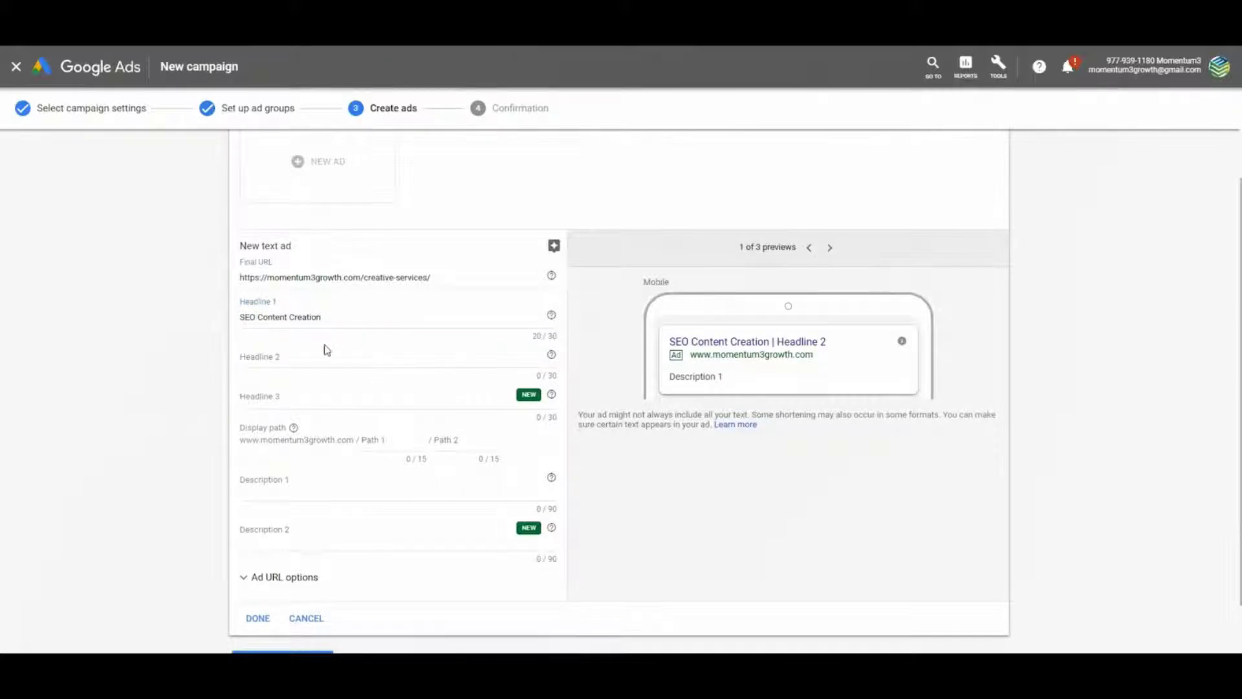
left_click(304, 359)
type("Social Media Content Creation")
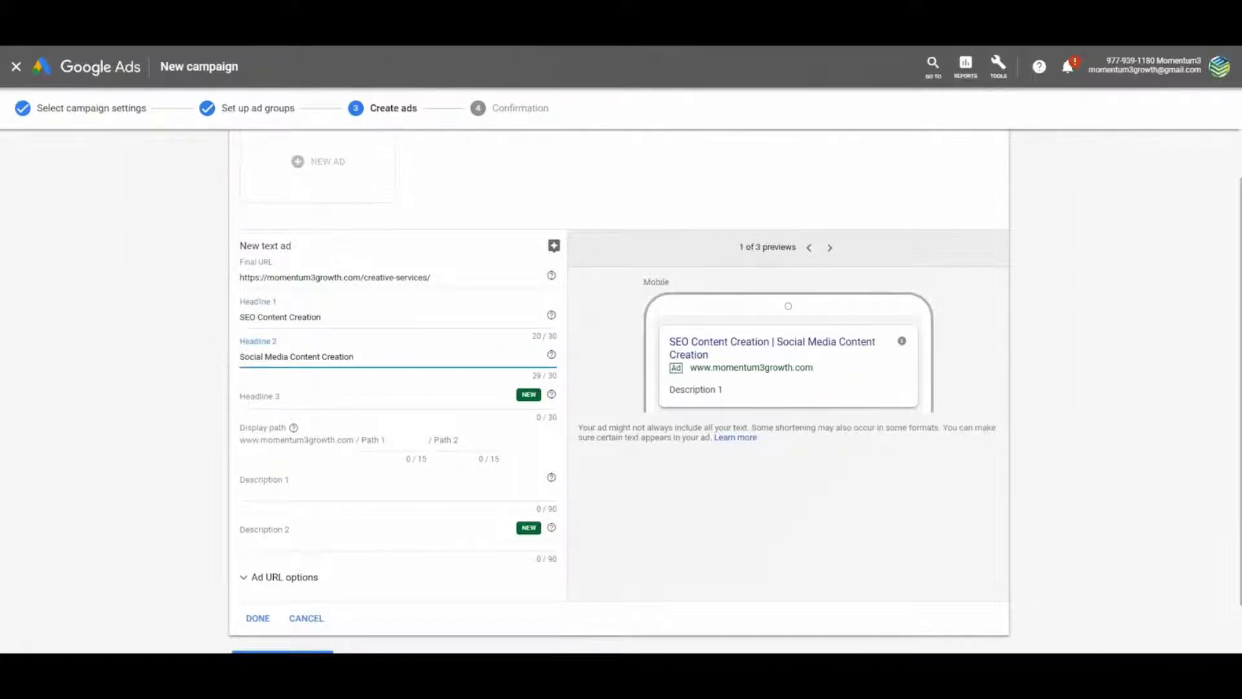
left_click(405, 407)
type("Content Promotion Services")
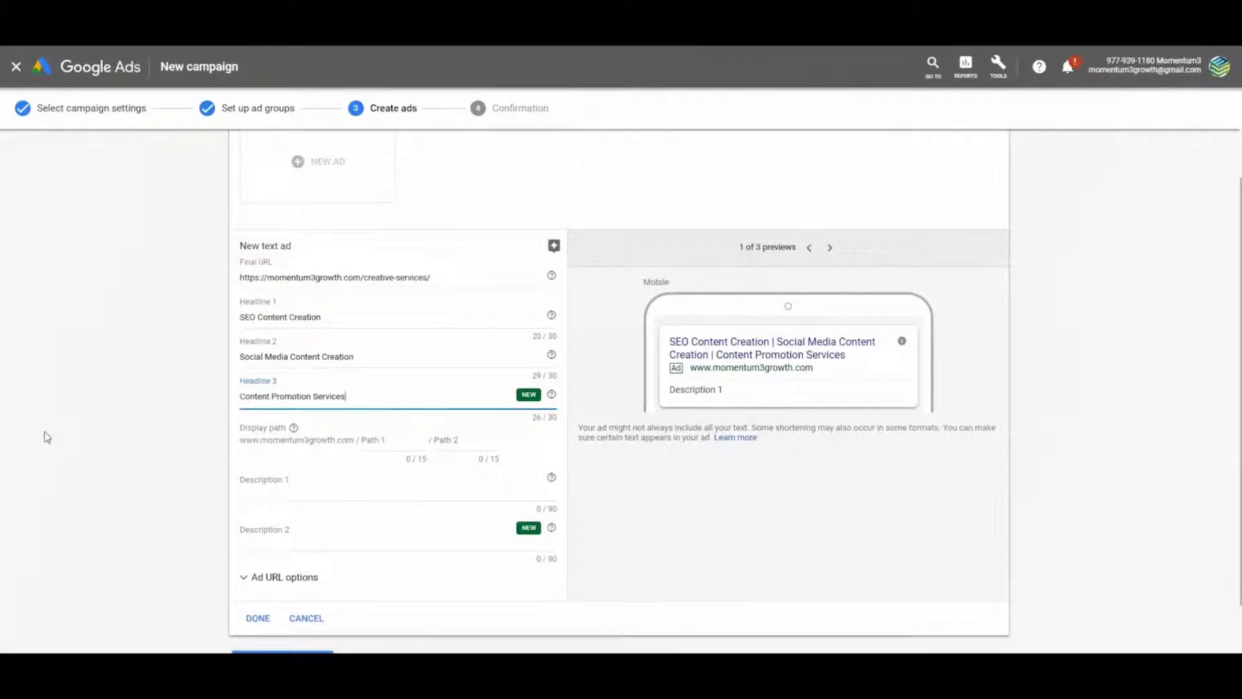
left_click(470, 462)
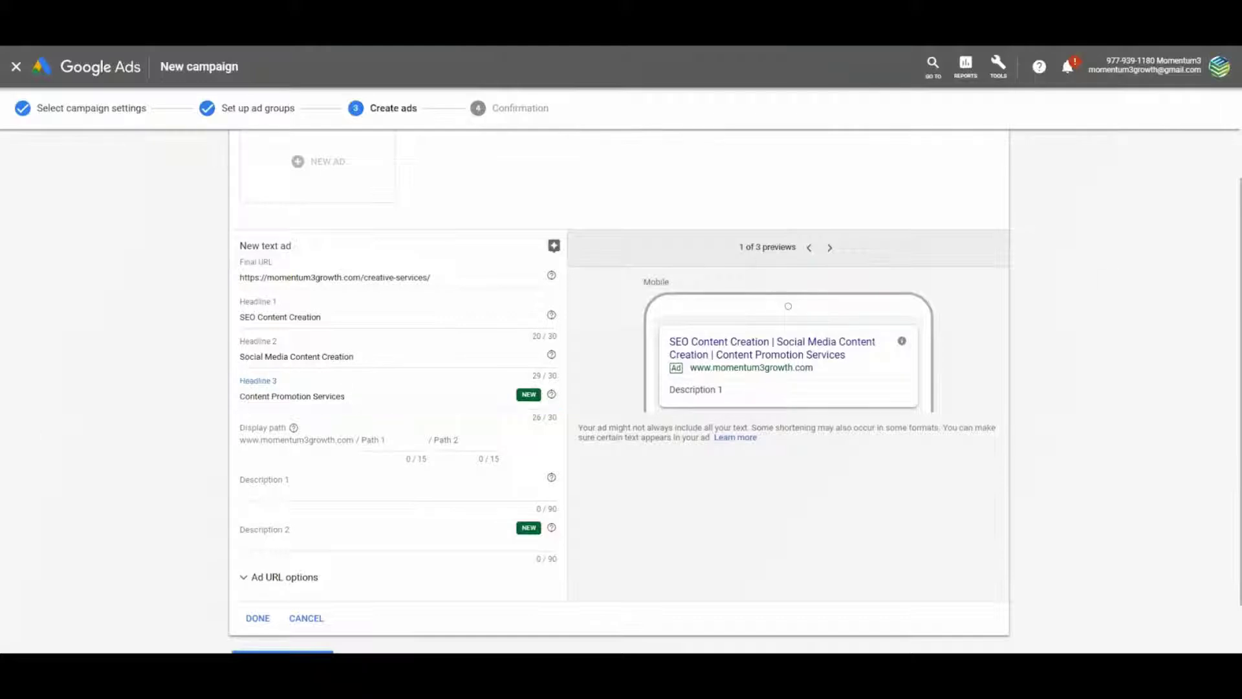
Add the copywriter and content marketing strategy descriptions, trim the extra line, and finish the ad
left_click(352, 490)
type("Are you looking for a professional copywriter to help promote your business?")
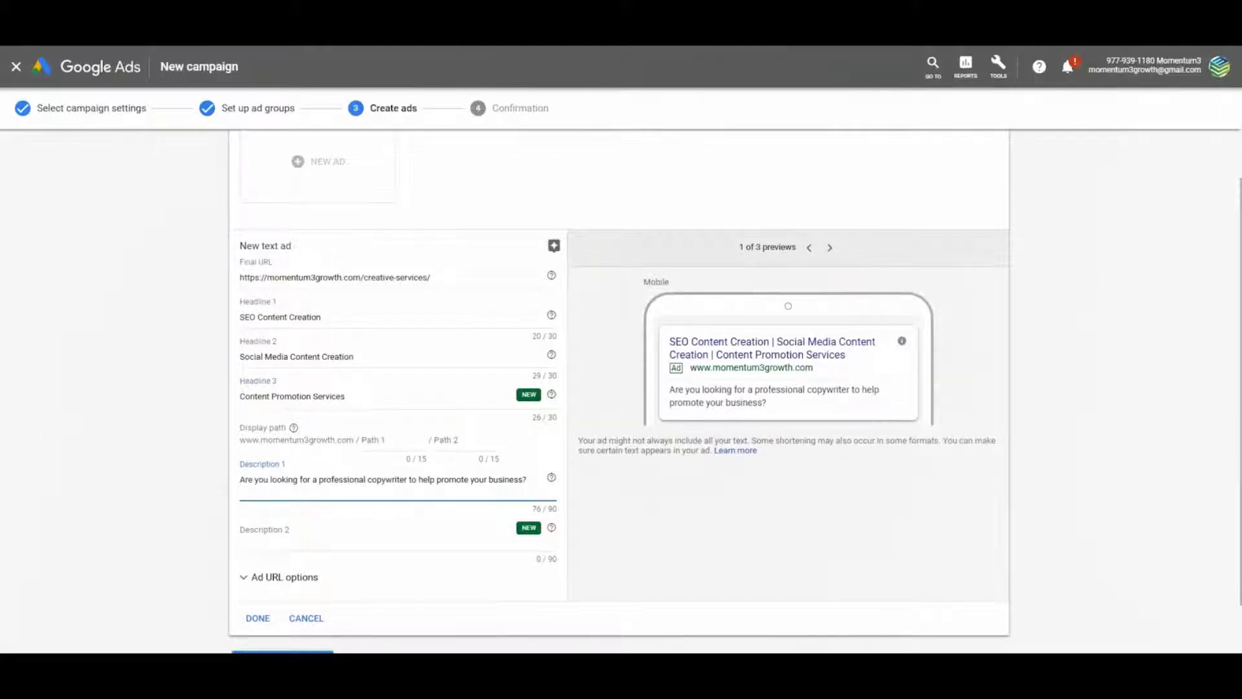
key("Tab")
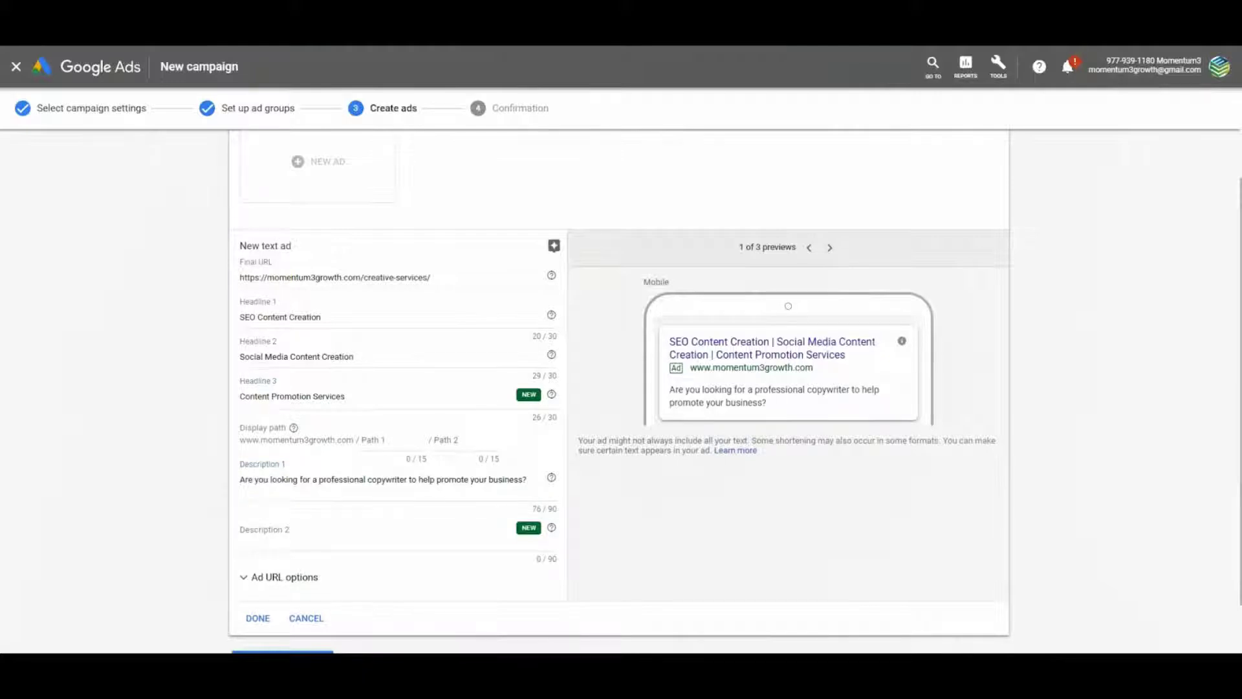
left_click(326, 540)
type("Momentum3 Pros can help you develop a content marketing strategy to support your goals.")
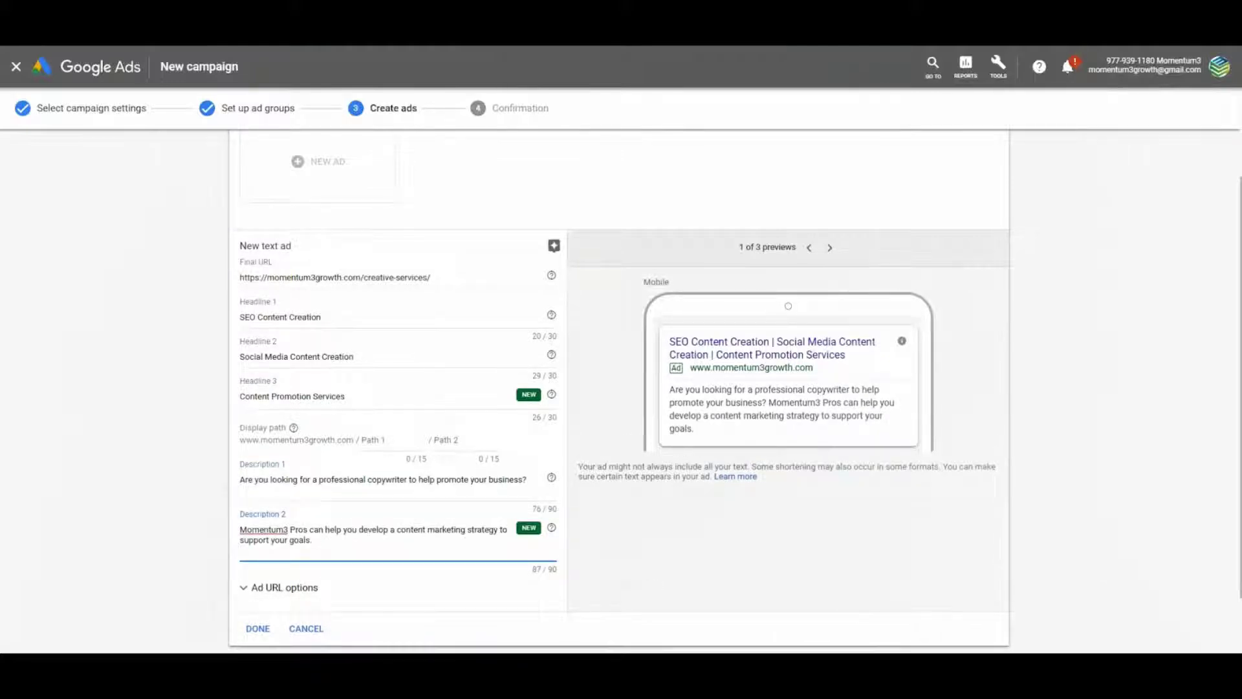
key("BackSpace")
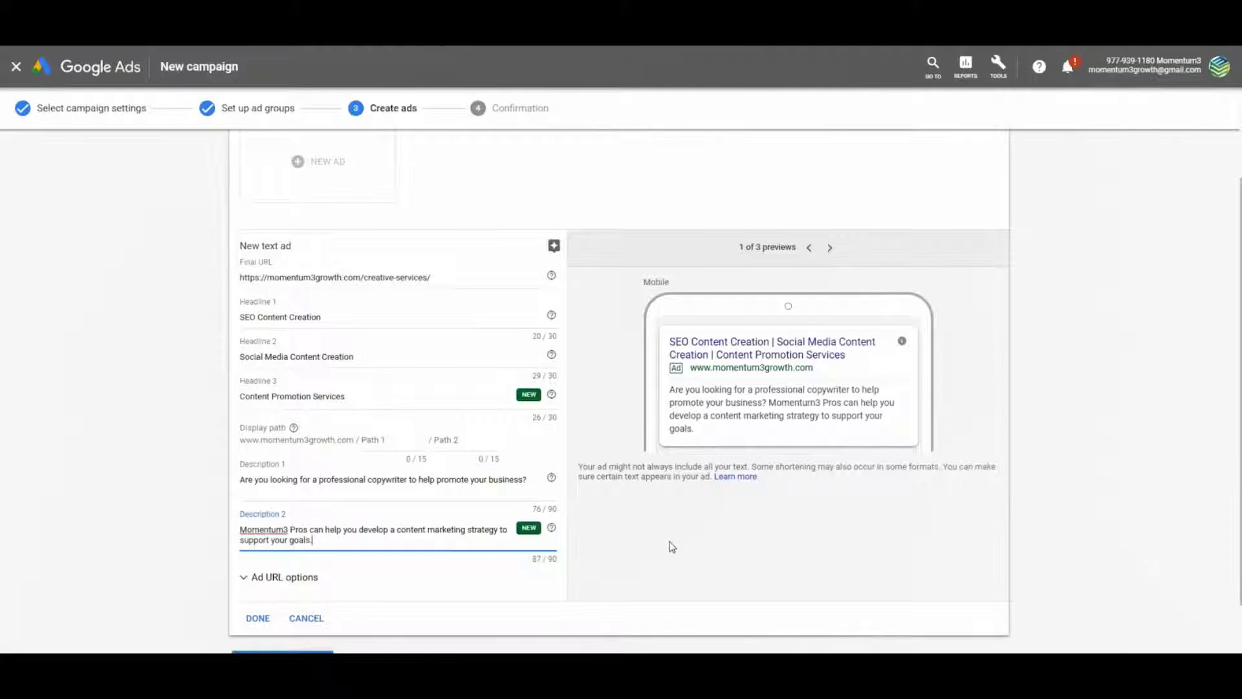
scroll(165, 526, "down", 1)
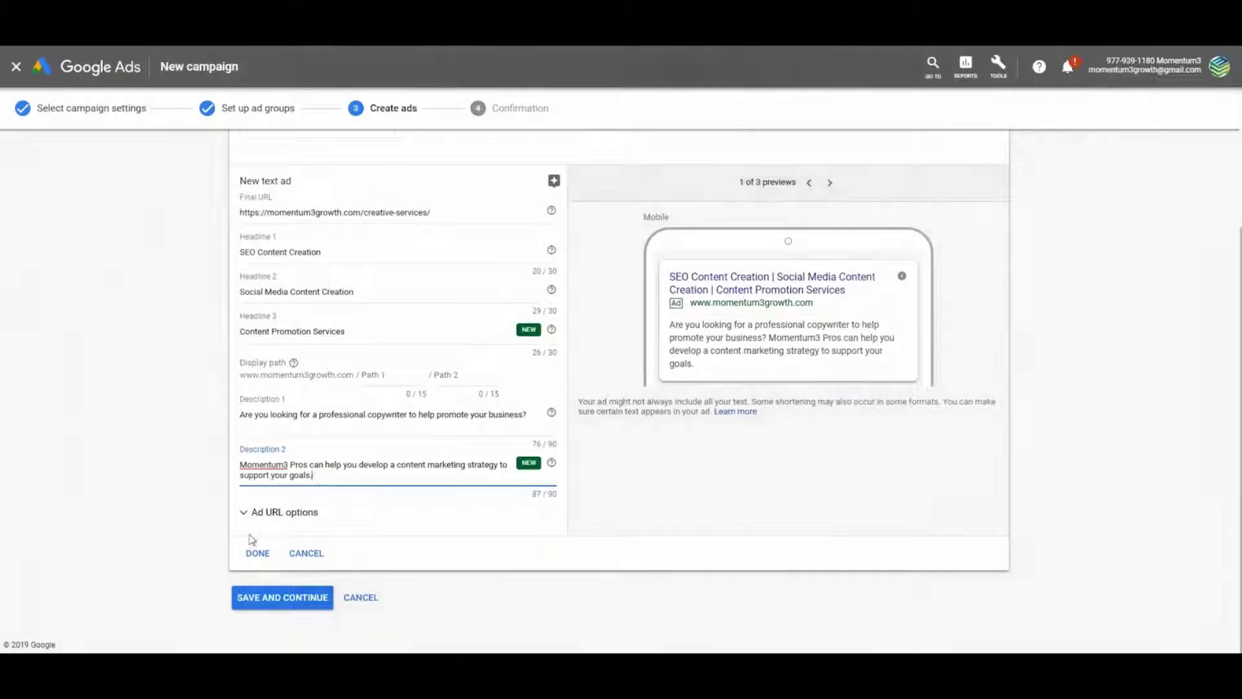
left_click(256, 551)
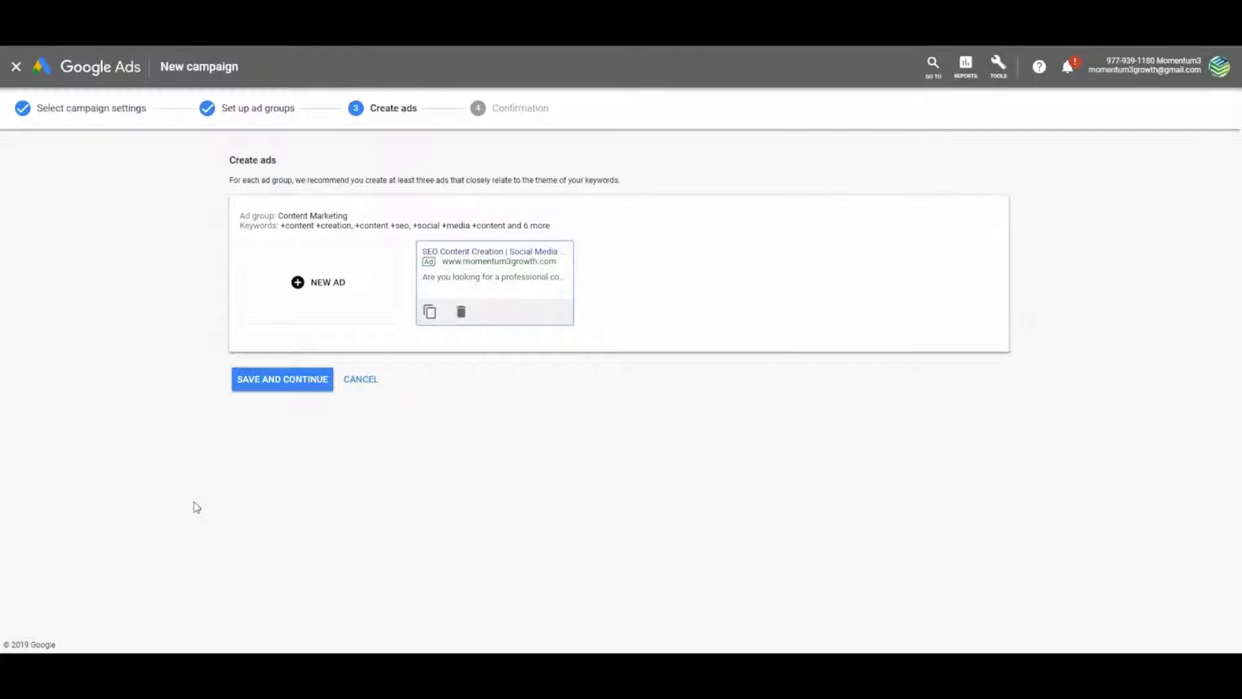
Save the ads and go from the confirmation screen to the new campaign's page
left_click(275, 379)
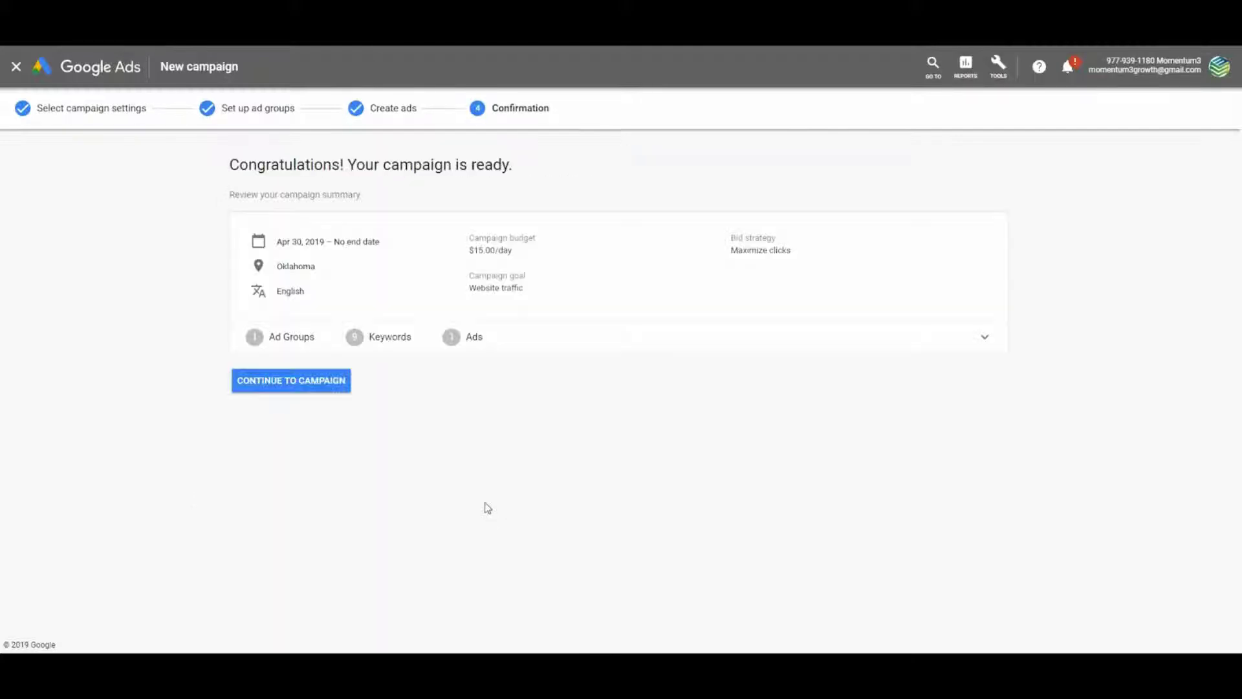
left_click(277, 385)
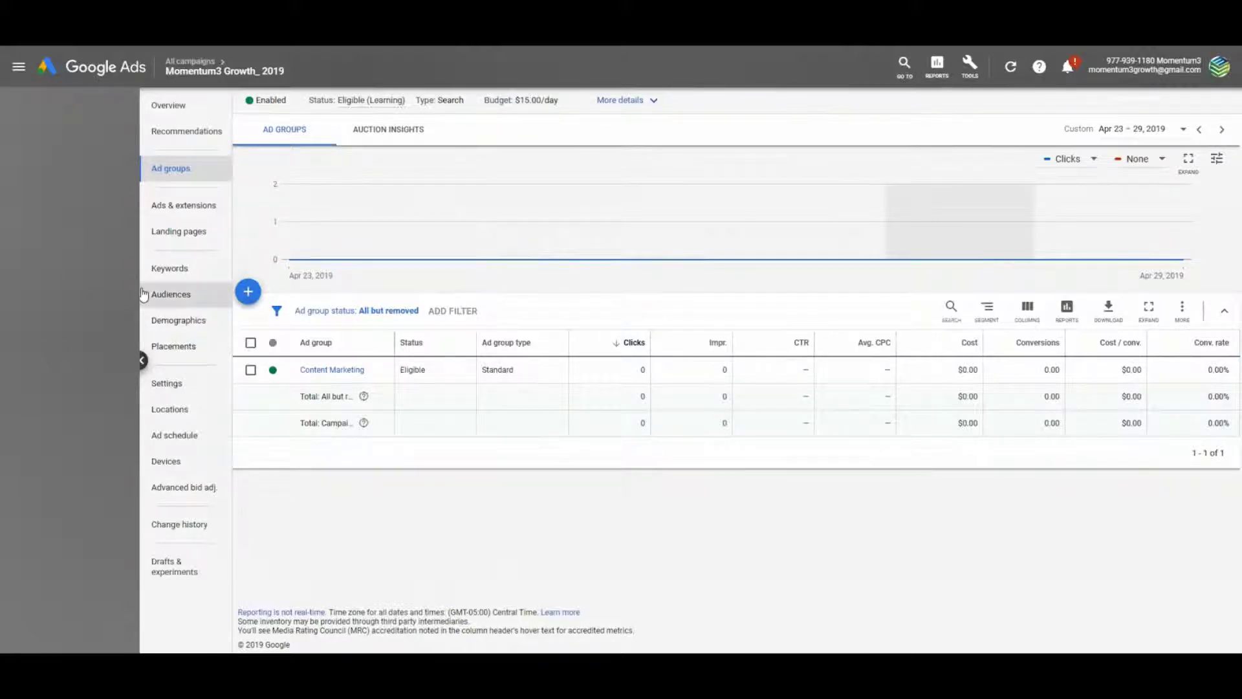
Show the campaign's Ads & extensions page
left_click(188, 205)
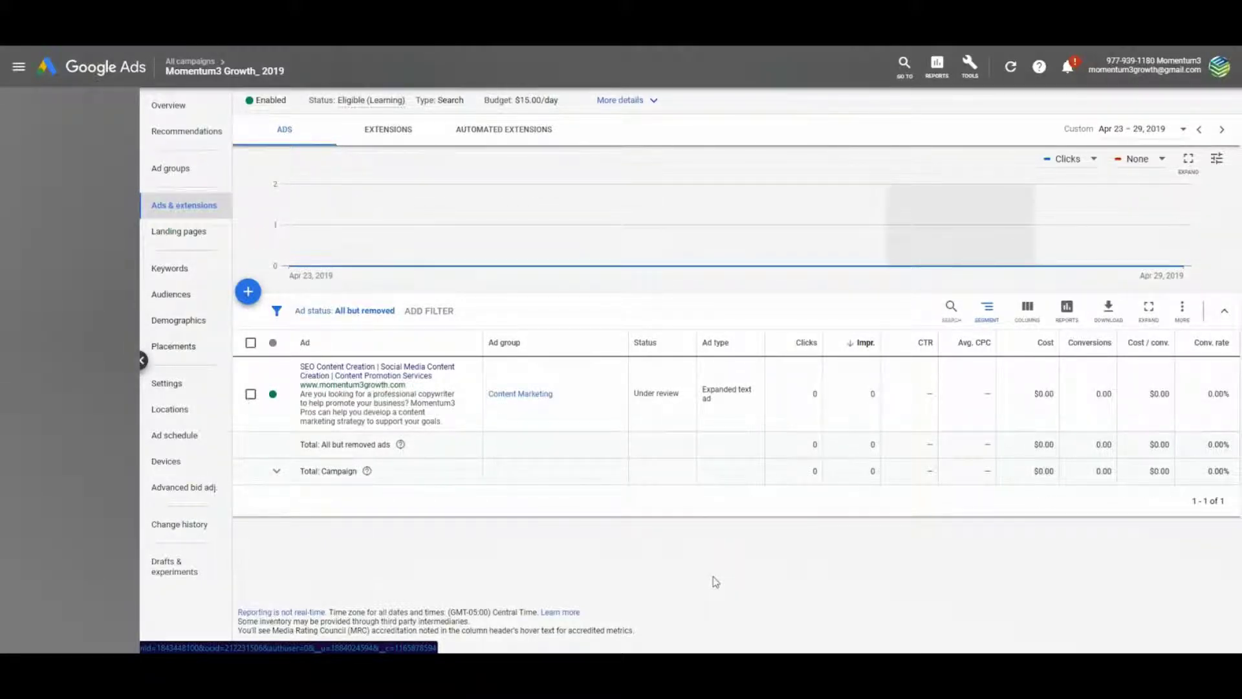
Start a responsive search ad with headlines SEO Content Creation, Social Media Content Creation, Content Promotion Services
left_click(247, 295)
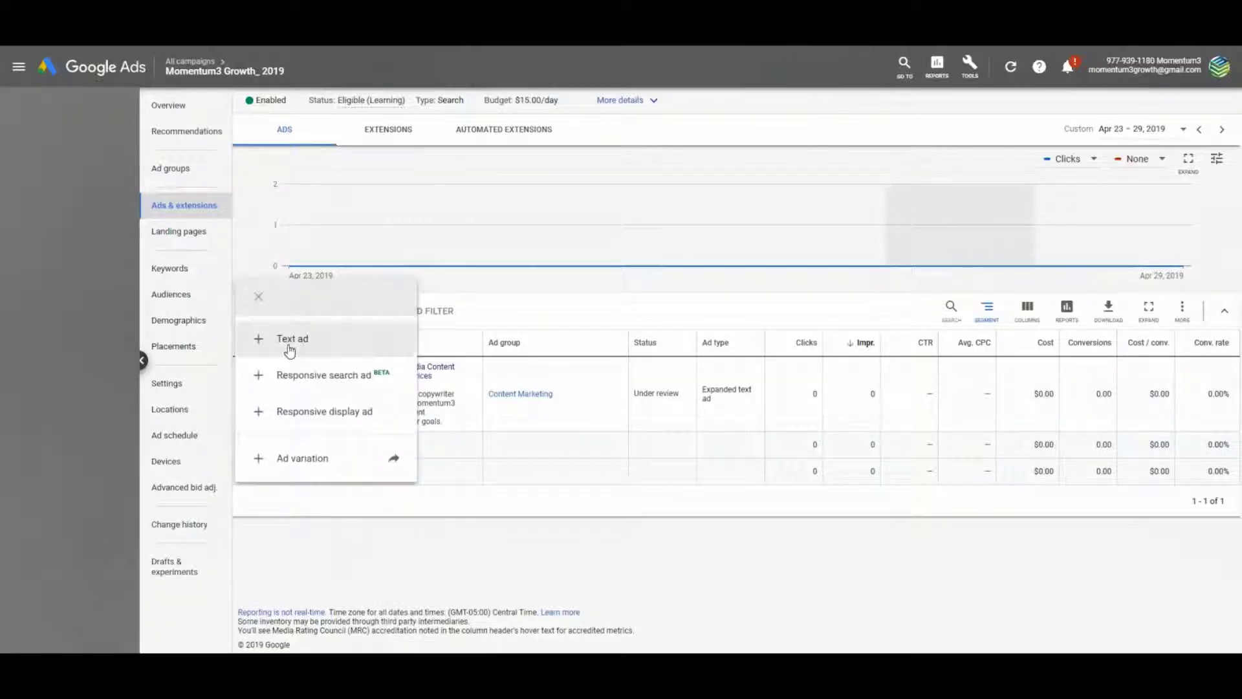
left_click(298, 377)
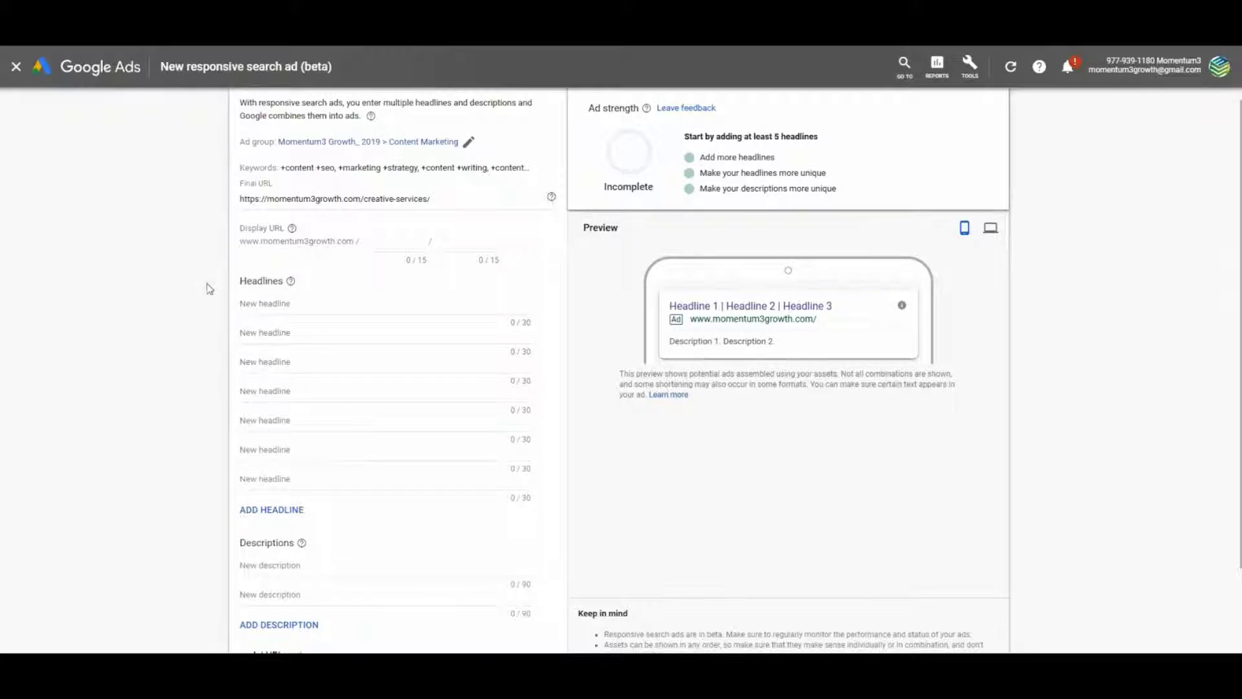
left_click(341, 302)
type("SEO Content Creation")
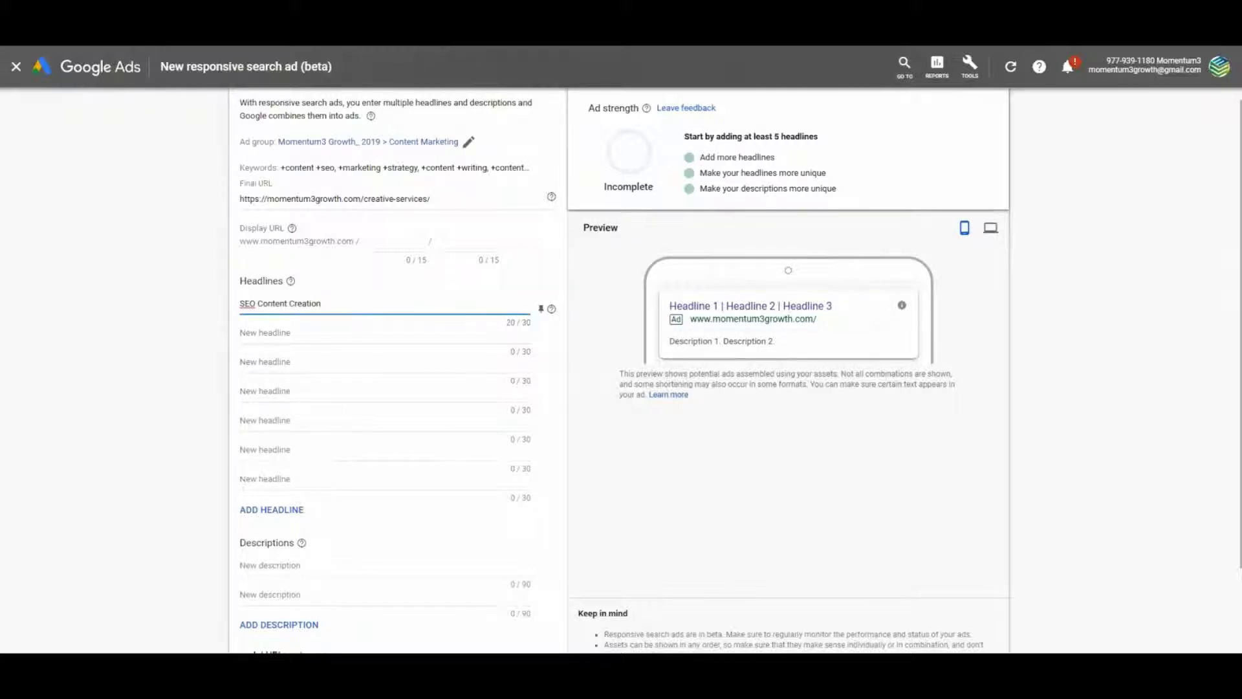
left_click(293, 337)
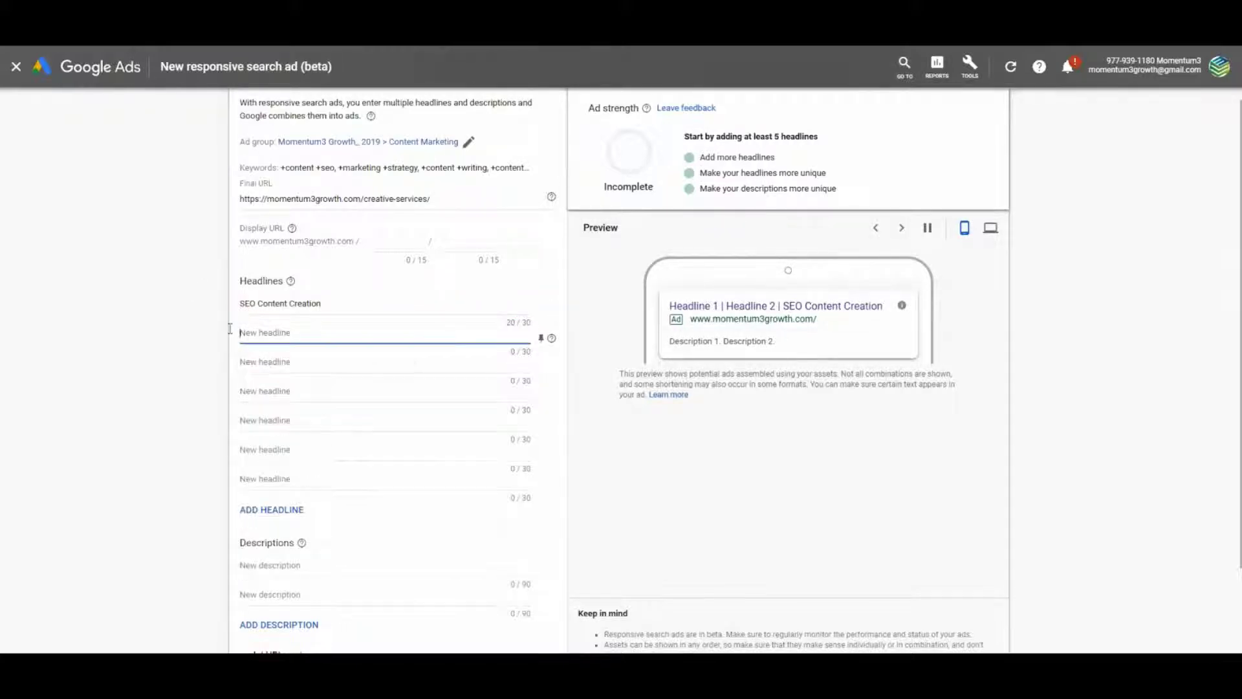
type("Social Media Content Creation")
left_click(94, 244)
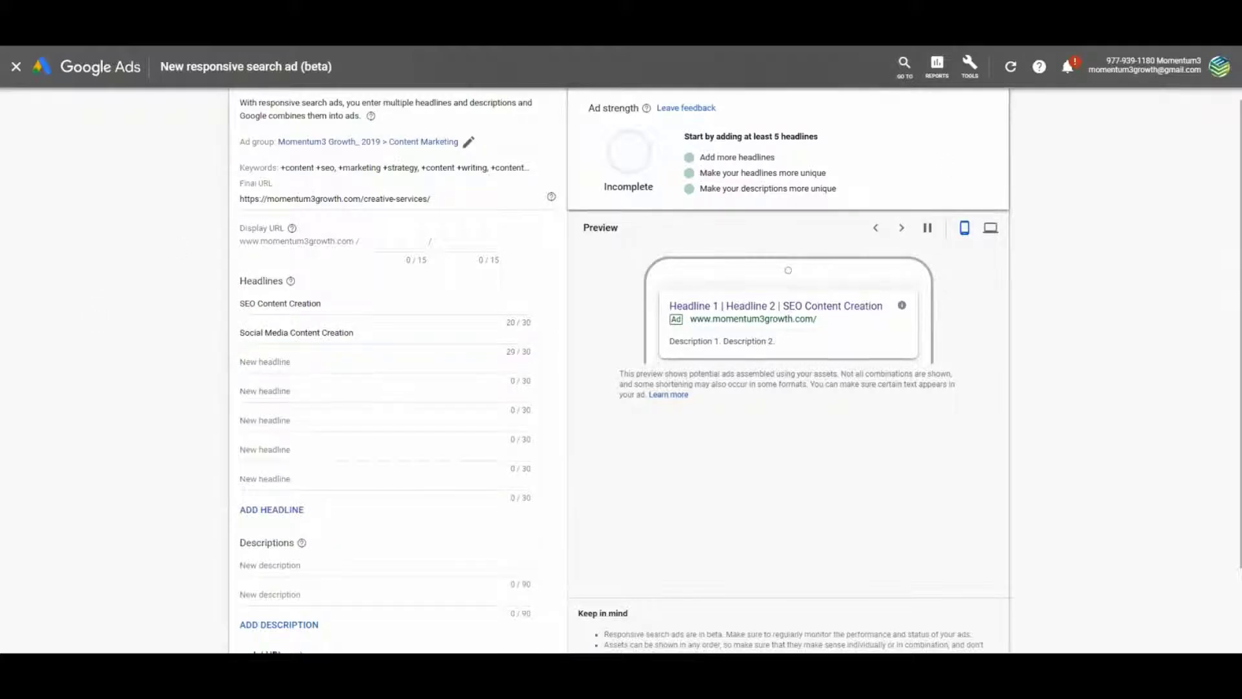
left_click(308, 375)
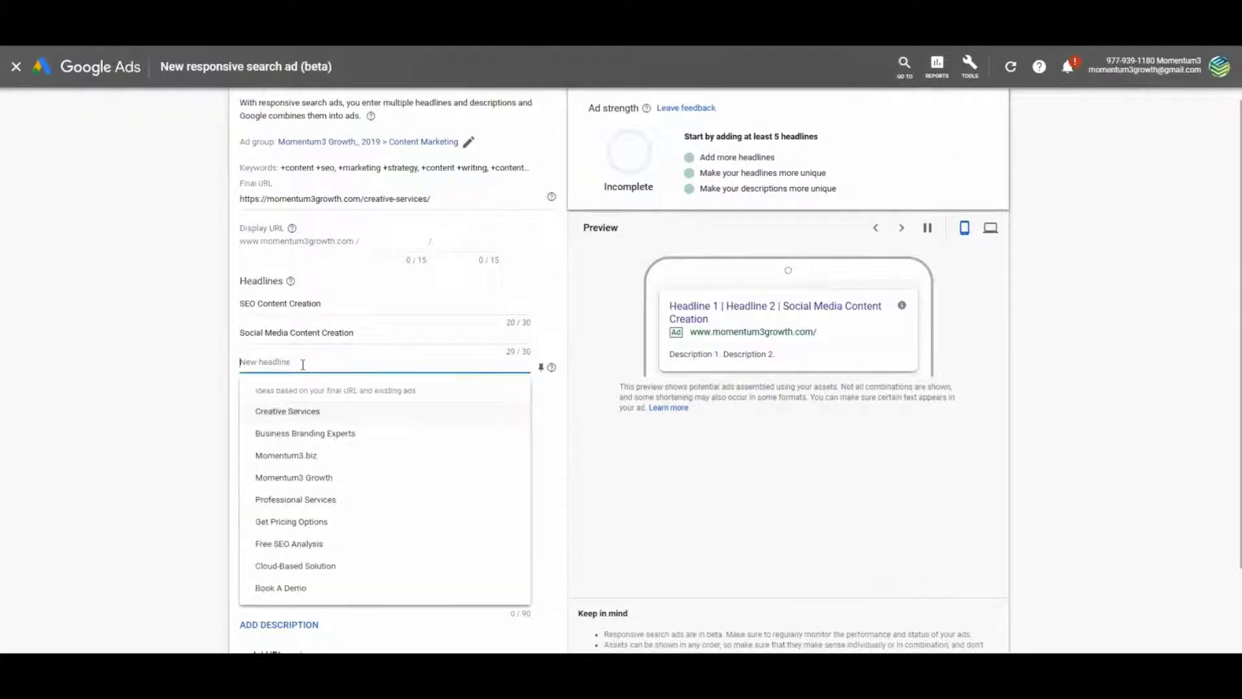
type("Content Promotion Services")
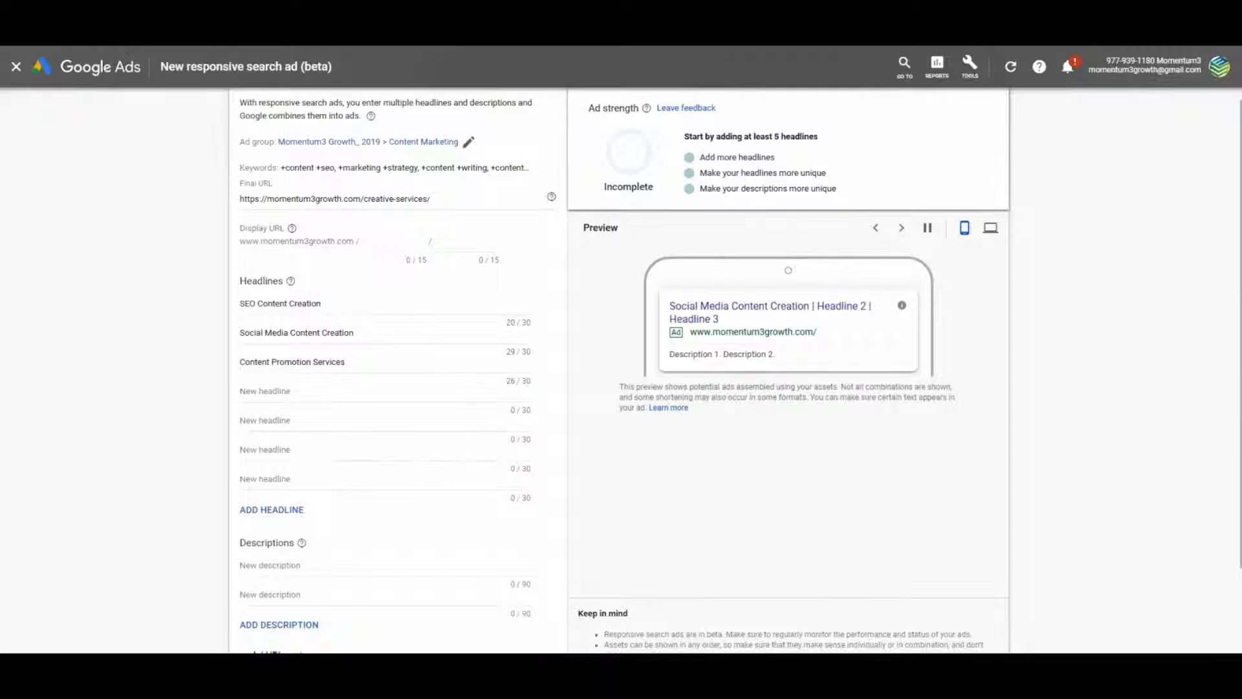
Add headlines four to eight, from Content Marketing Strategy through Let Us Build Your Brand
left_click(302, 394)
type("Content Marketing Strategy")
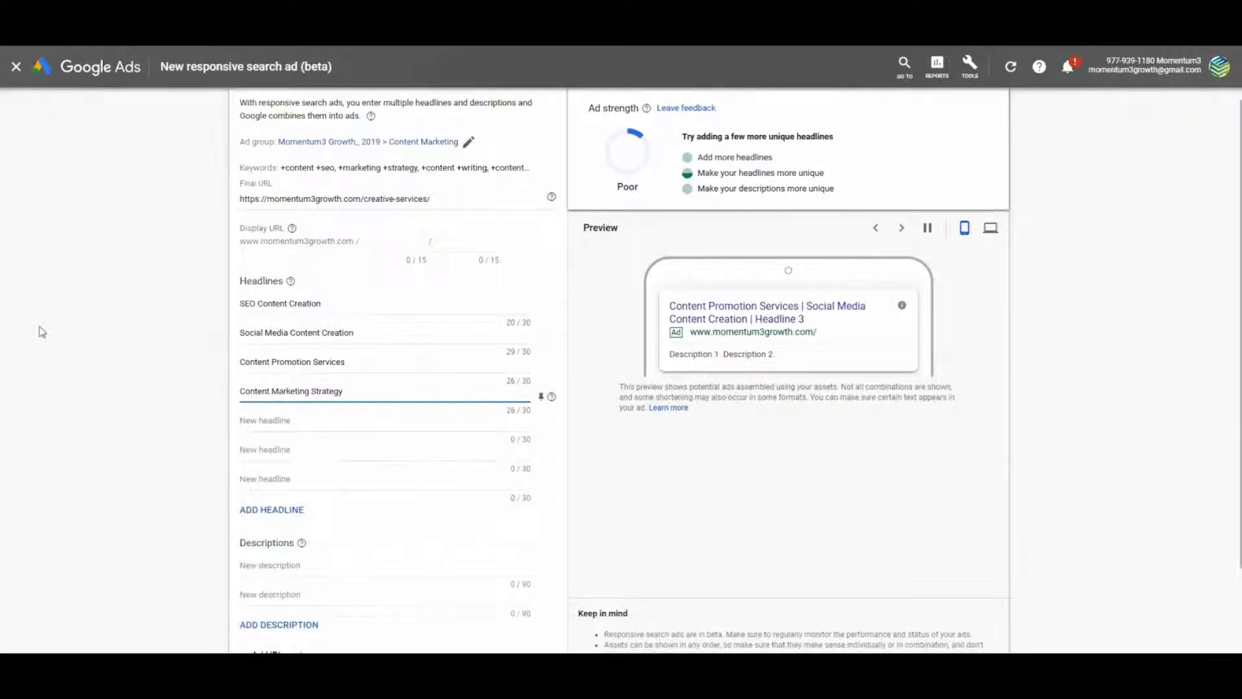
left_click(99, 329)
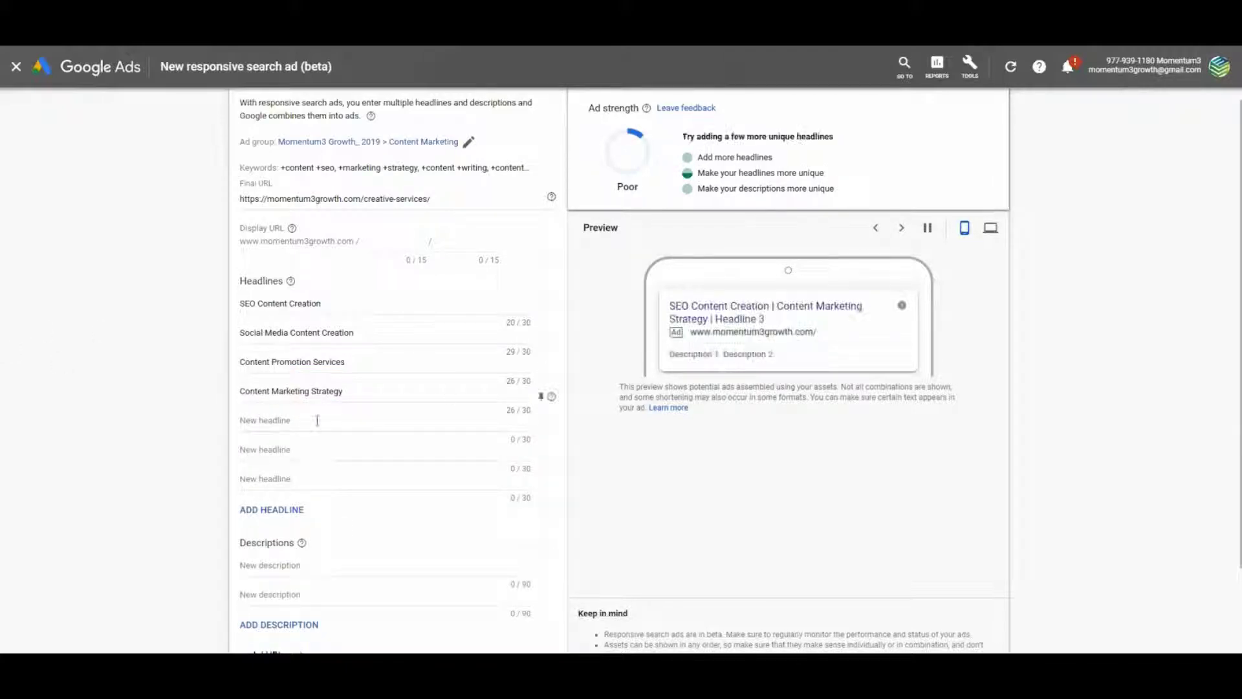
left_click(272, 422)
type("Content Marketers Available")
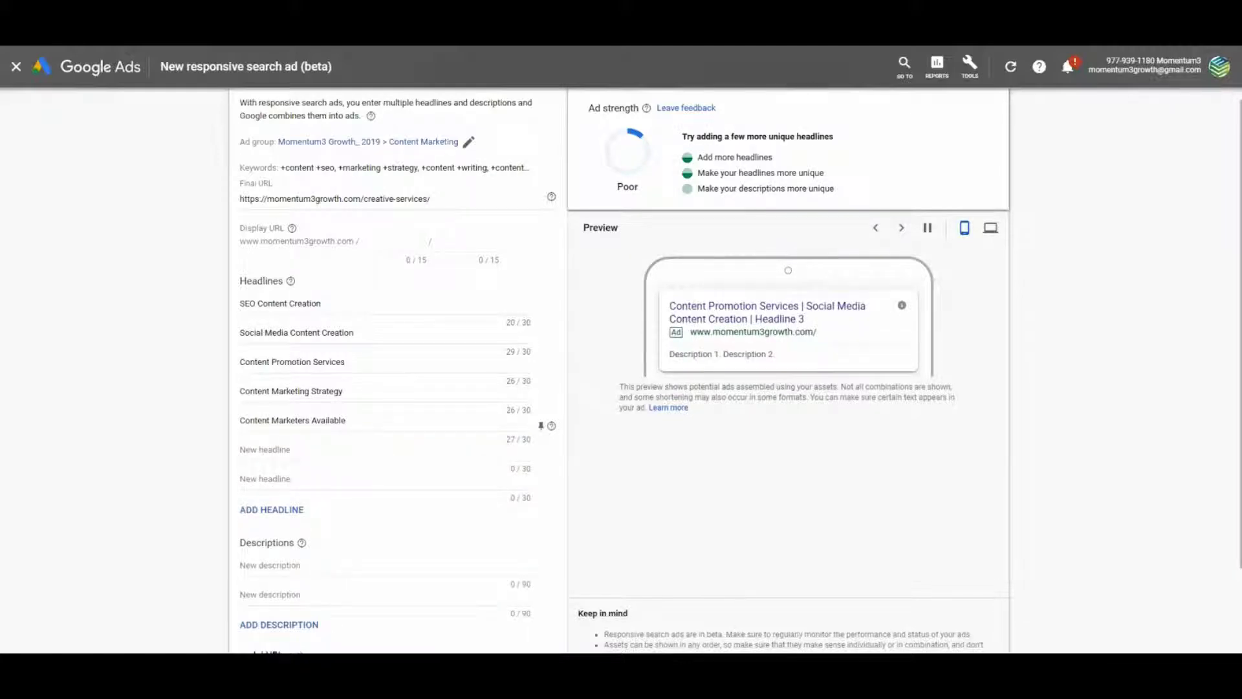
left_click(333, 448)
type("Hire a Professional Copywriter")
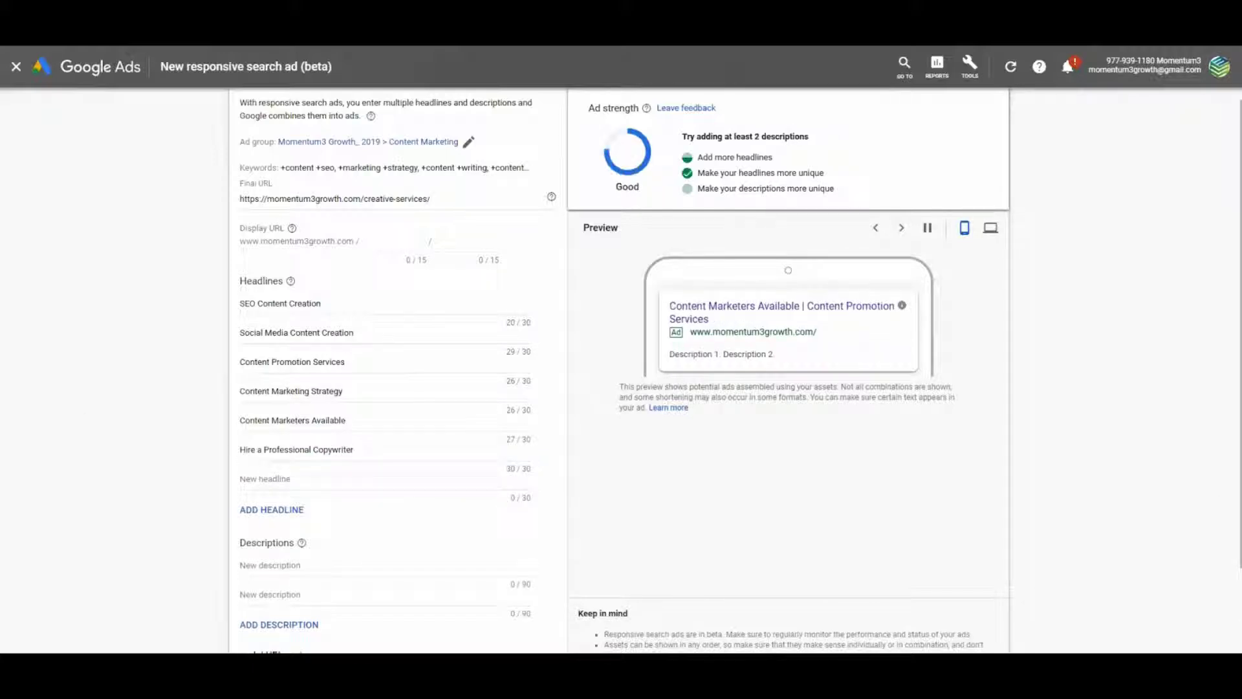
left_click(265, 478)
type("Content for your Website")
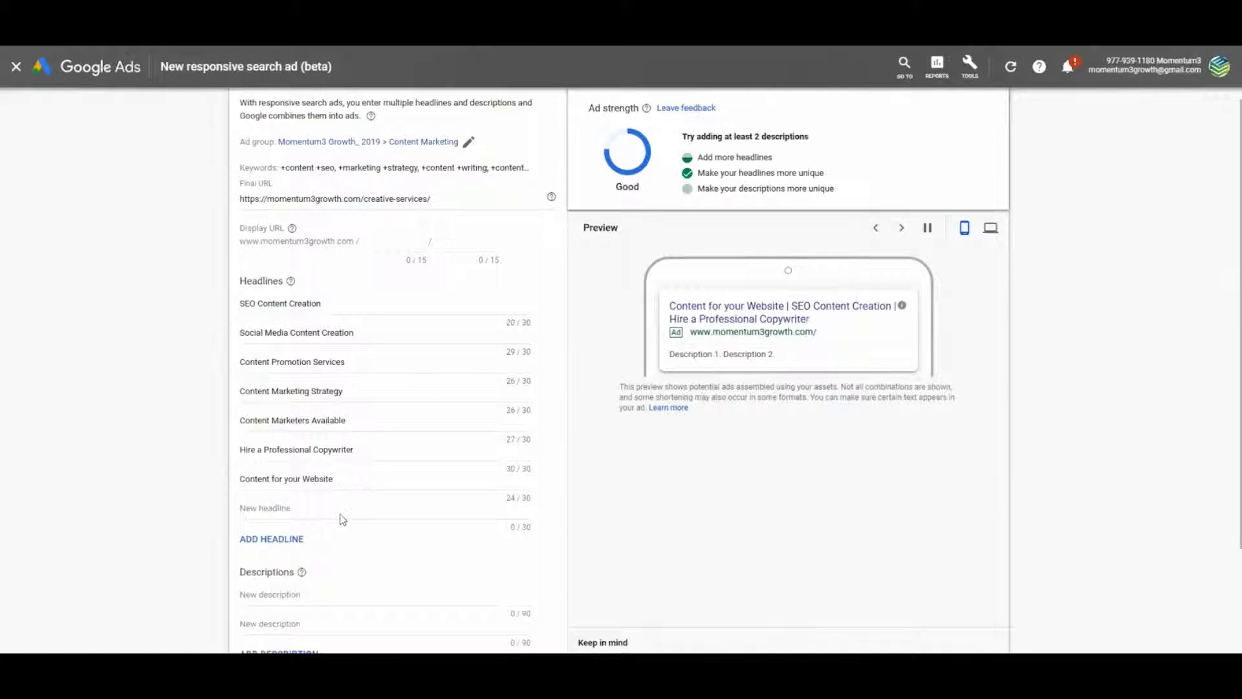
left_click(325, 506)
type("Let Us Build Your Brand")
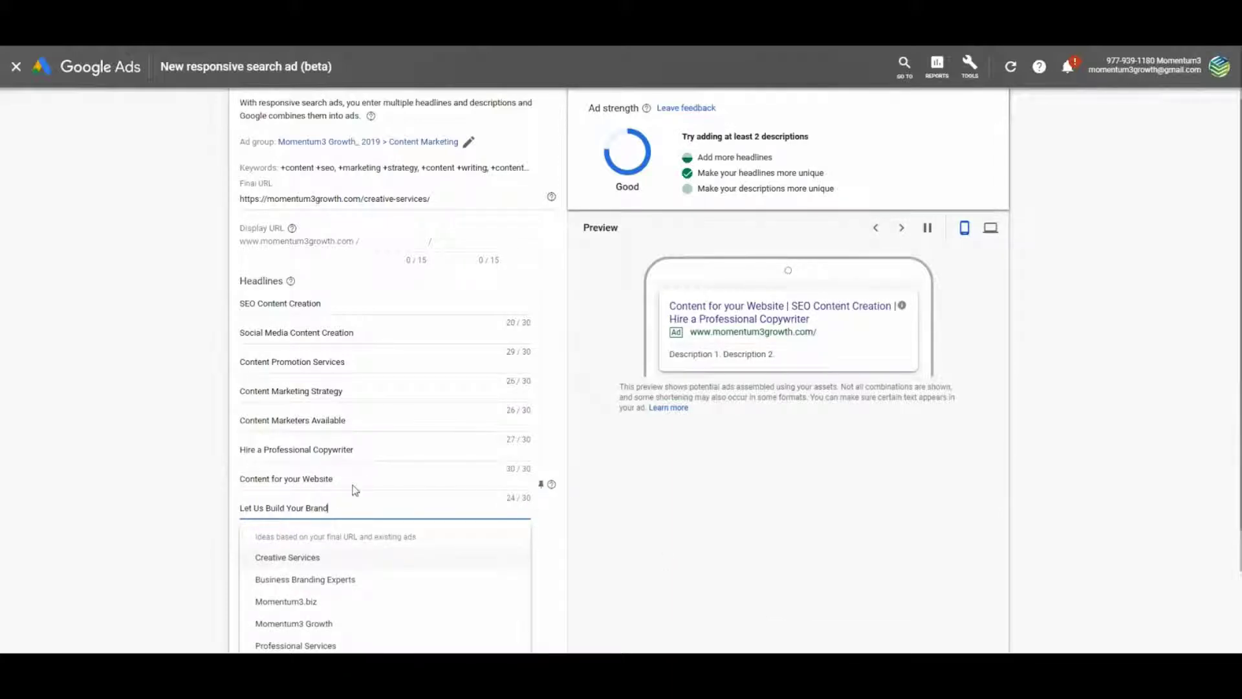
scroll(662, 462, "down", 2)
Add two more headlines ending in 'Offer Creative Content' and 'Creative Content For You'
left_click(663, 460)
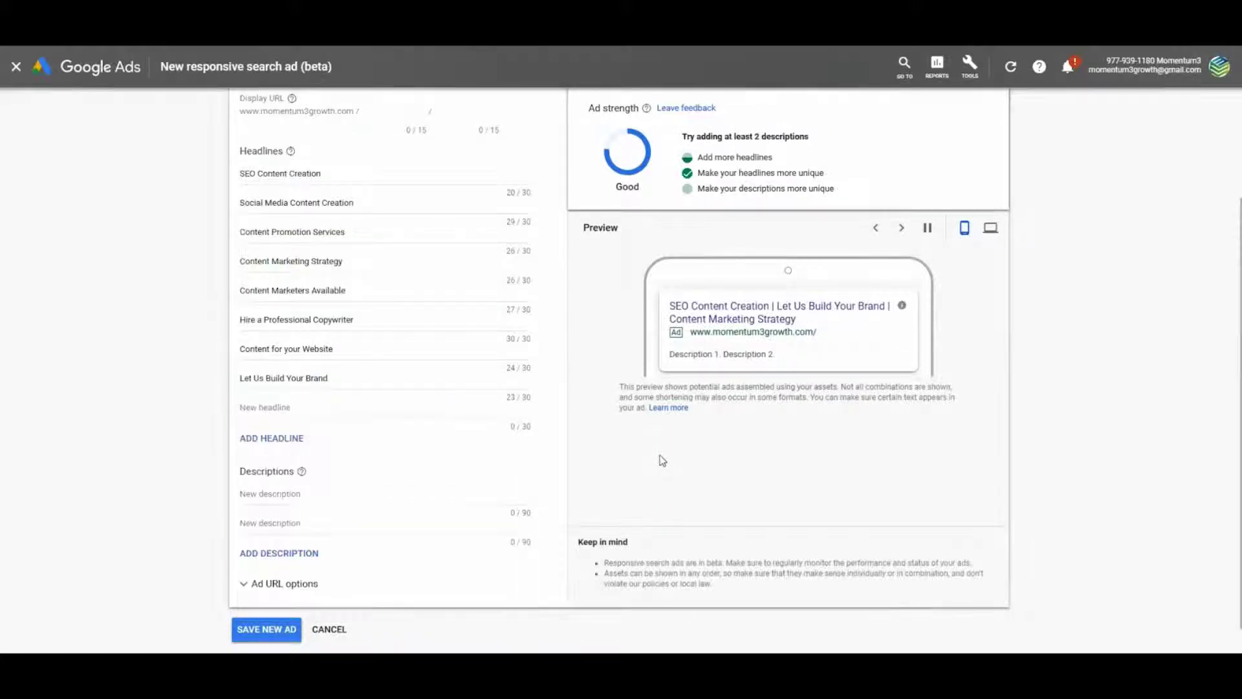
left_click(307, 411)
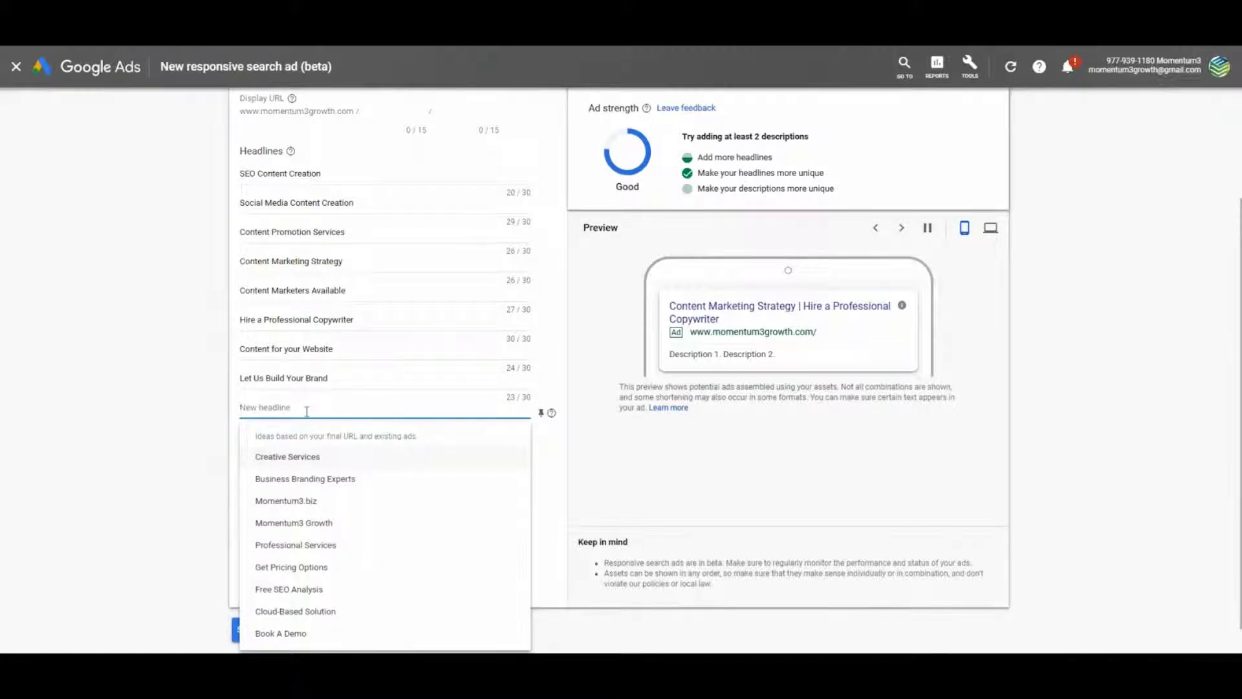
scroll(149, 377, "up", 1)
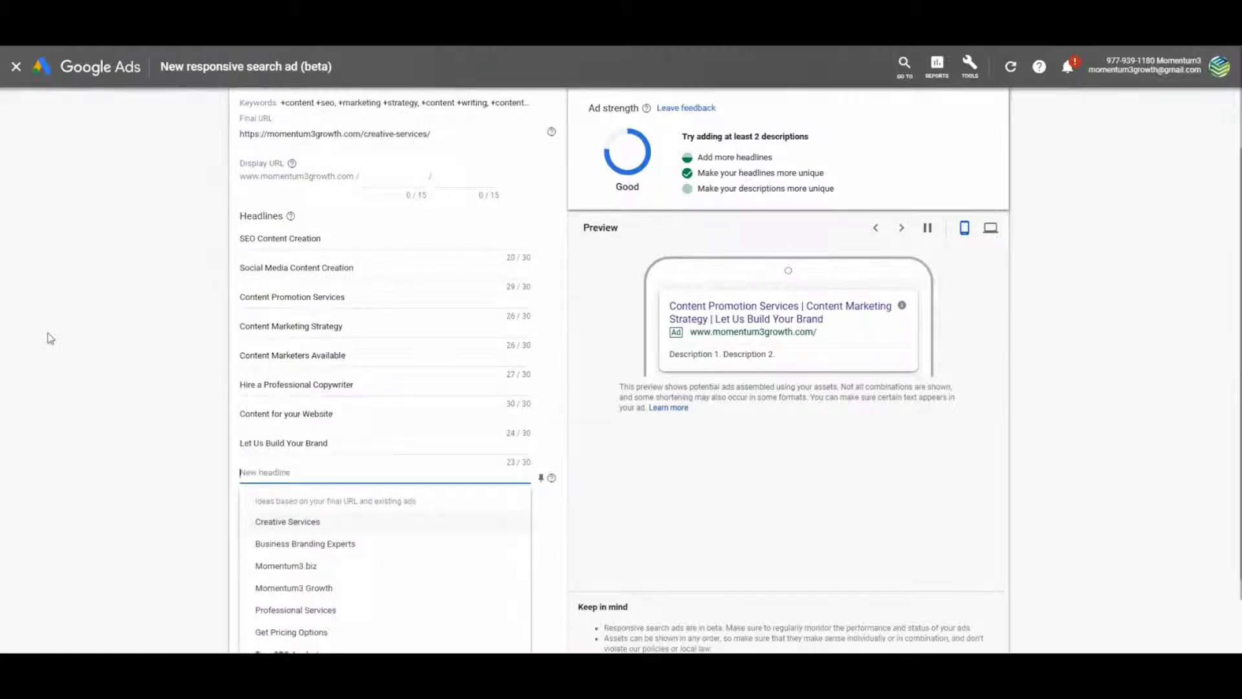
type("e Offer Creative Content")
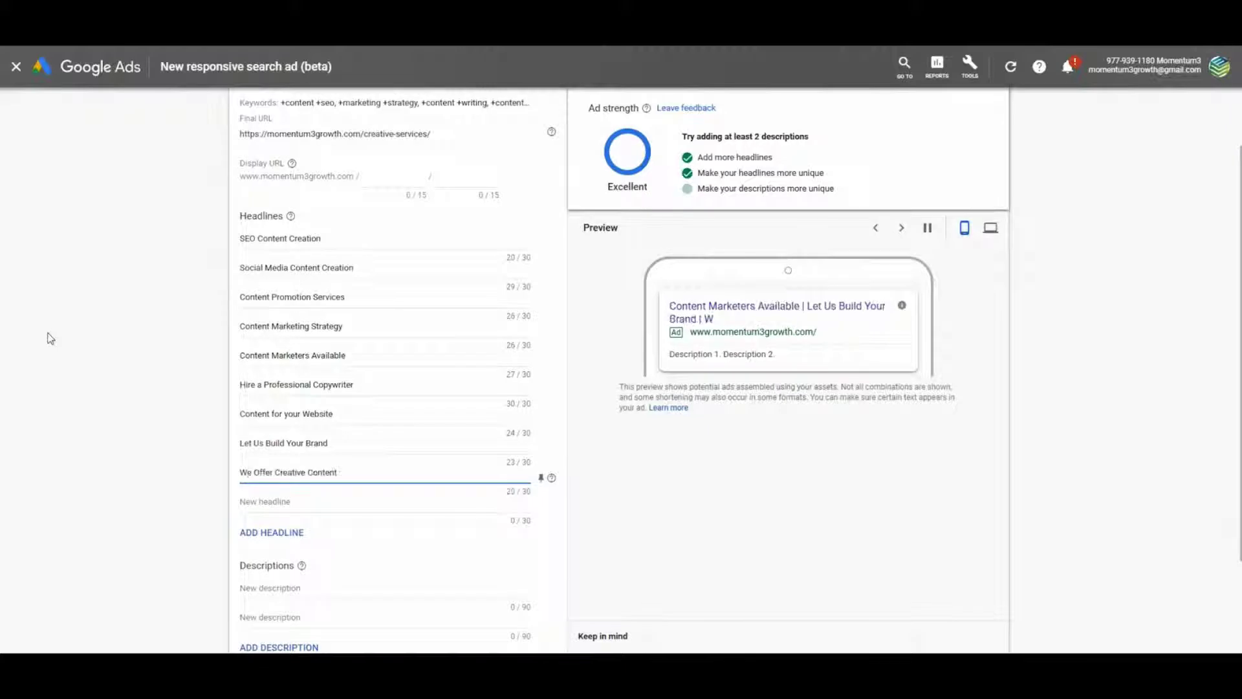
key("Tab")
type("Creative Content")
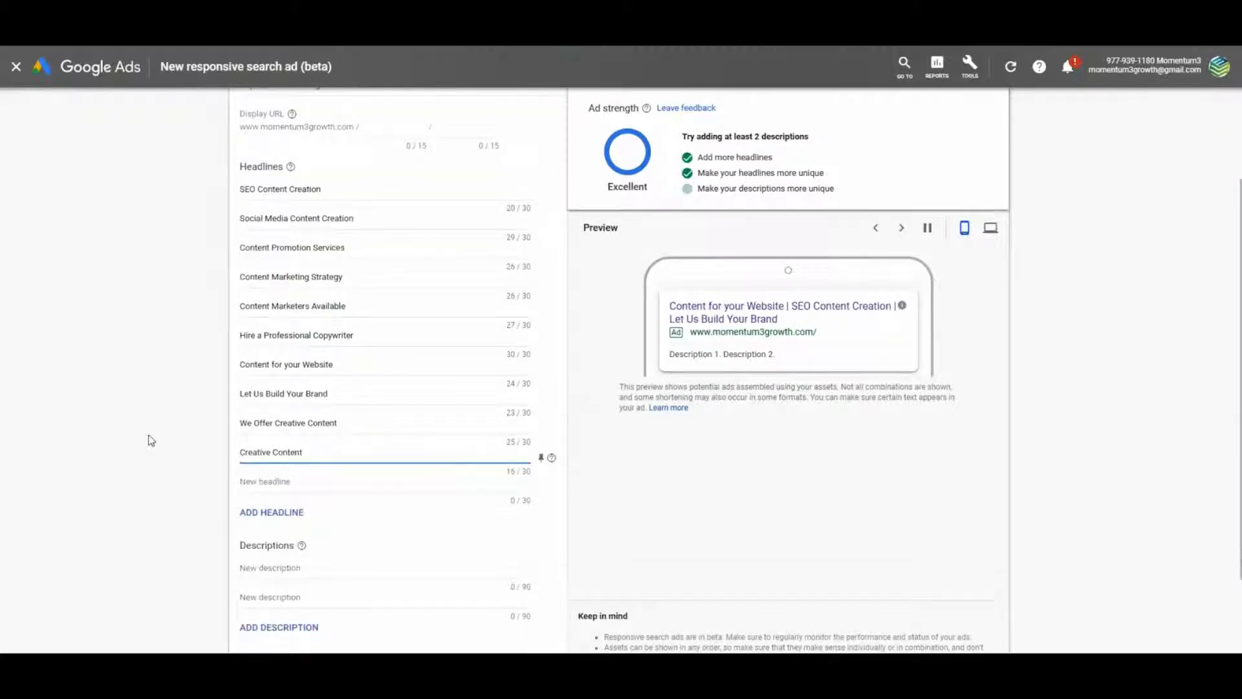
type(" For You")
Add empty headline slots until the ad has fifteen headline fields
left_click(271, 511)
left_click(272, 541)
left_click(302, 576)
scroll(452, 604, "down", 1)
left_click(272, 532)
scroll(287, 282, "down", 2)
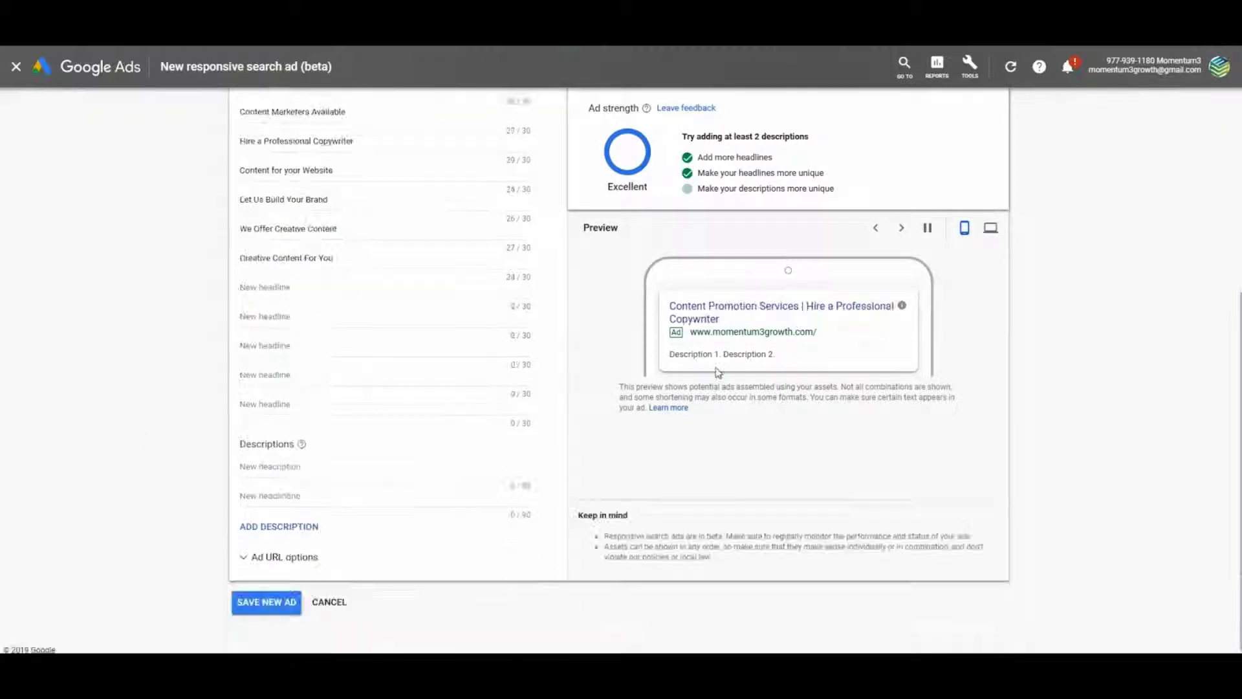
Fill the last five headlines, from Creative Blog Content to Content Marketing: The Way, and save the ad
left_click(278, 285)
type("Creative Blog Content")
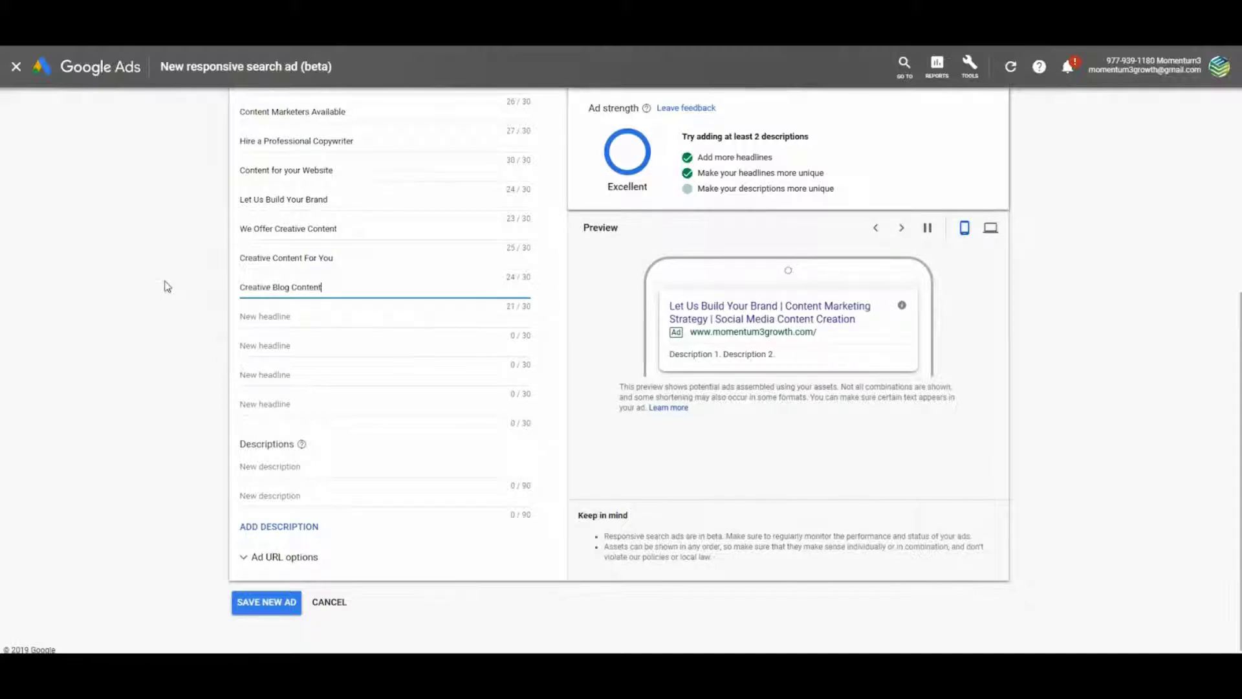
key("Tab")
type("Blog Content for your Bu")
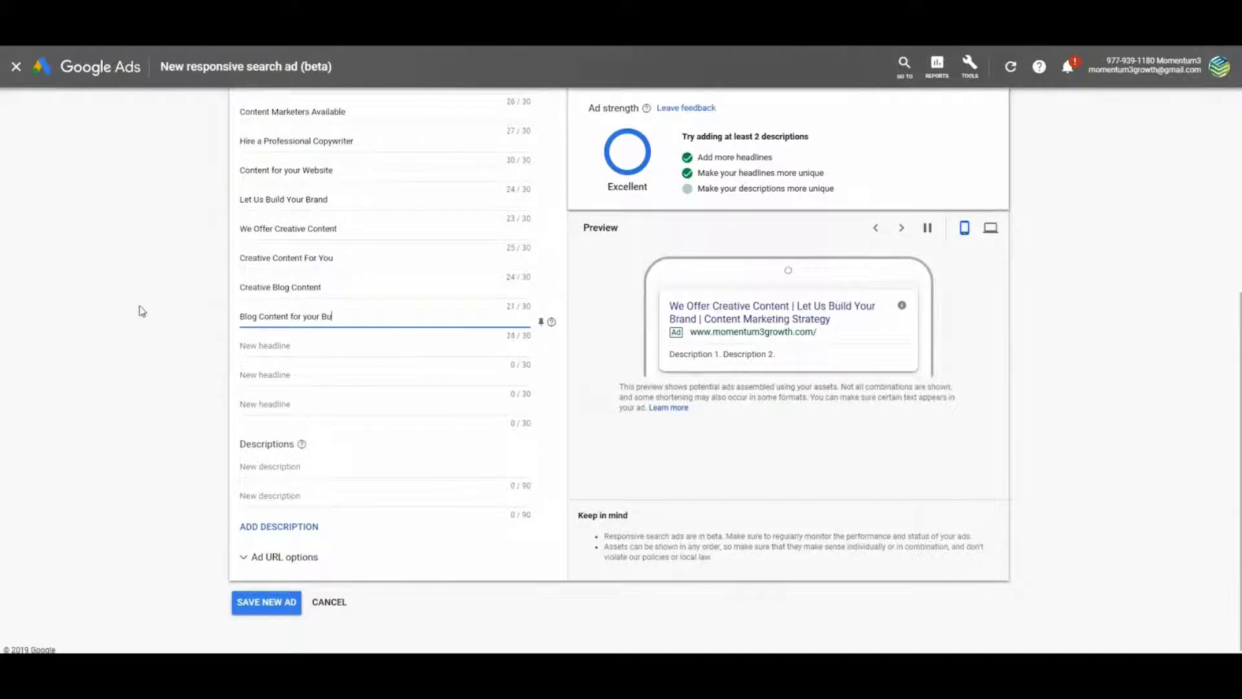
type("siness")
key("Tab")
type("Content Writing Made Easy")
key("Tab")
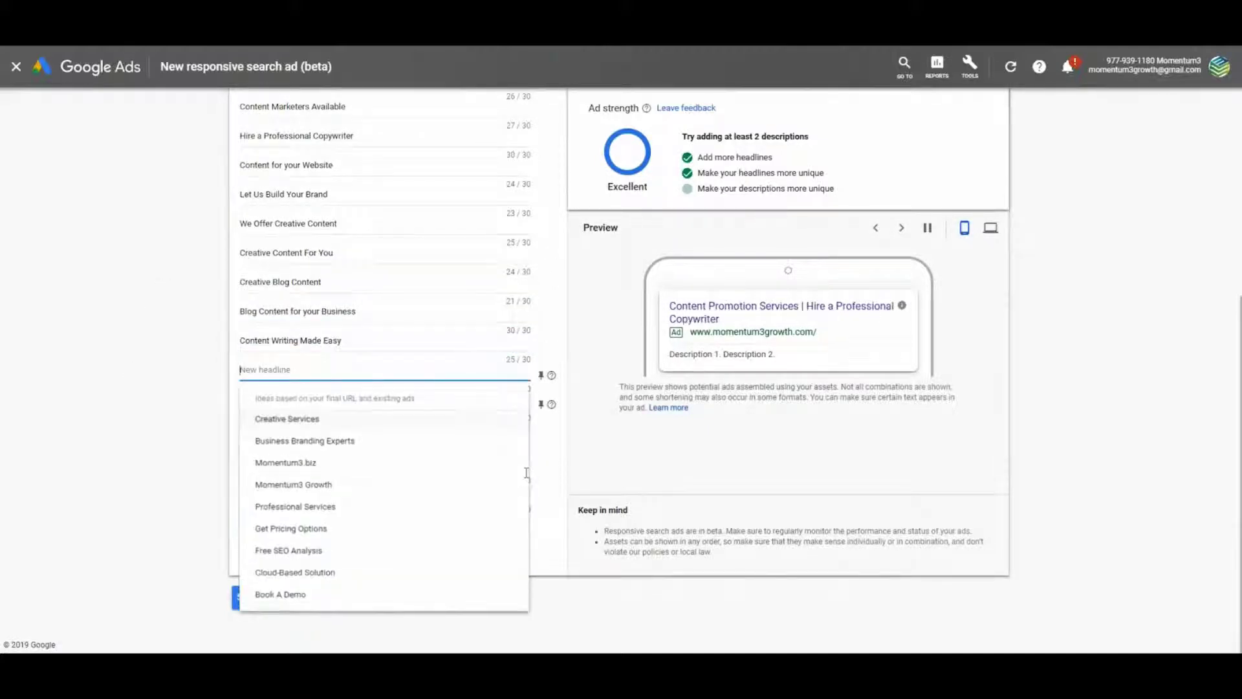
type("Hire our Professional Wri")
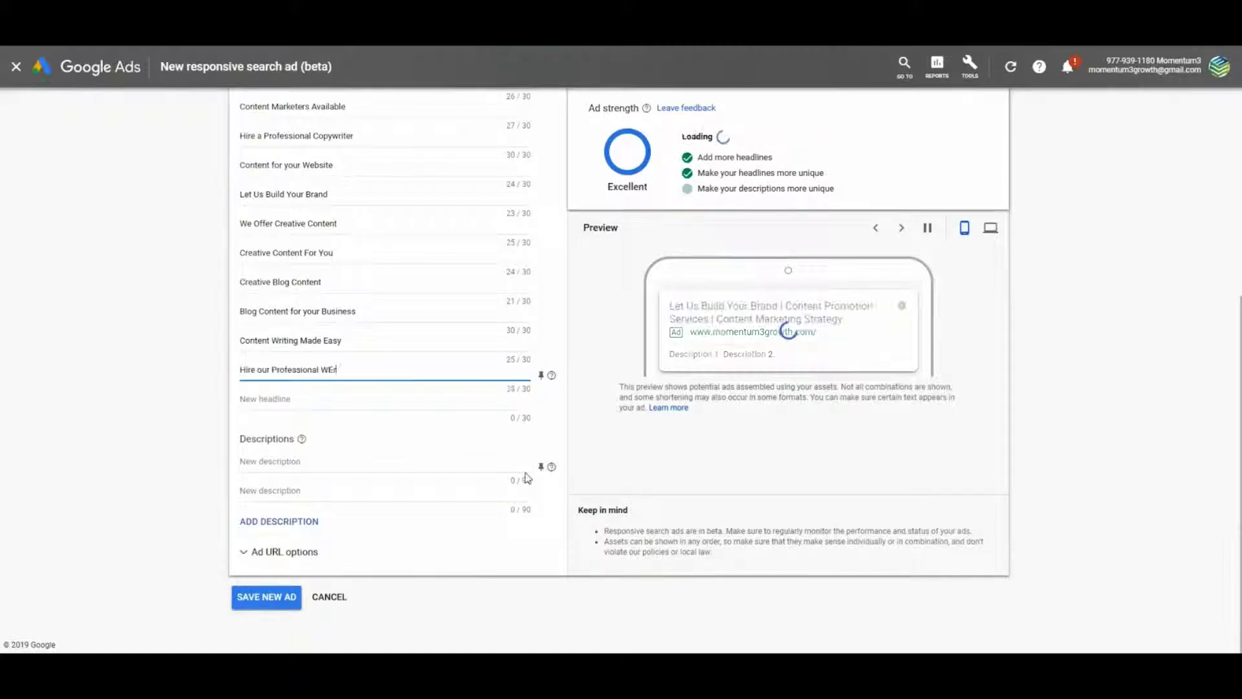
type("ters")
key("Tab")
type("Content Marketing: The W")
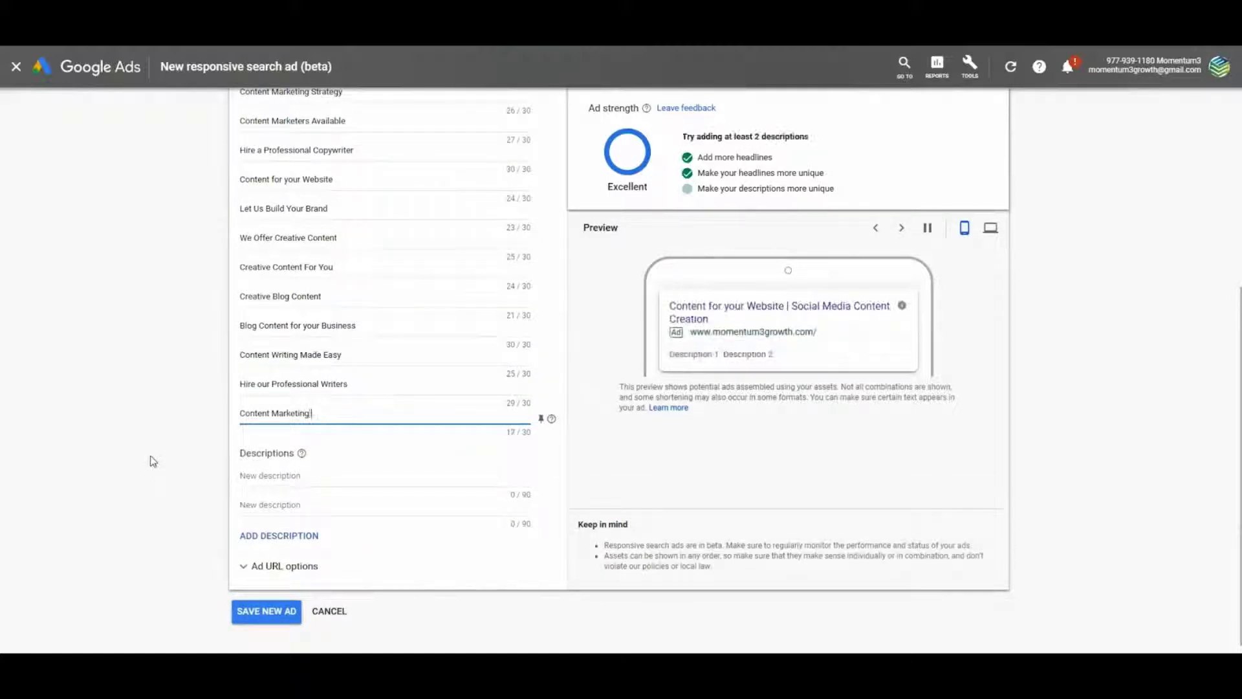
type("ay")
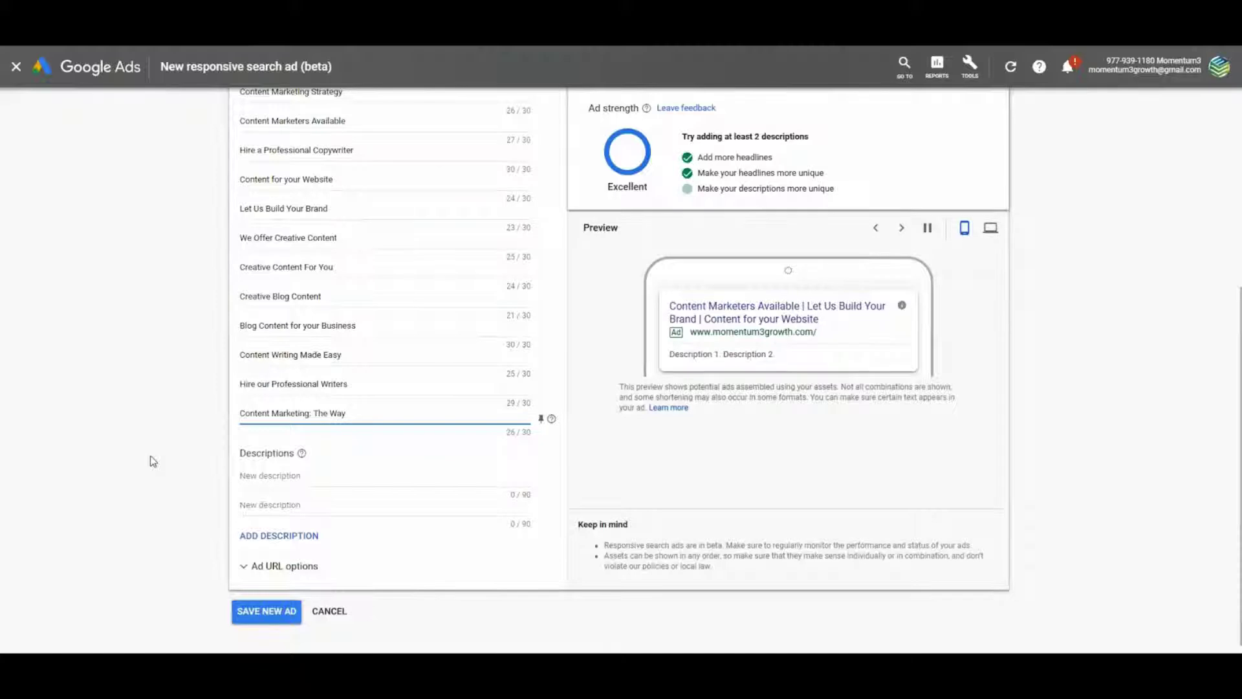
left_click(283, 536)
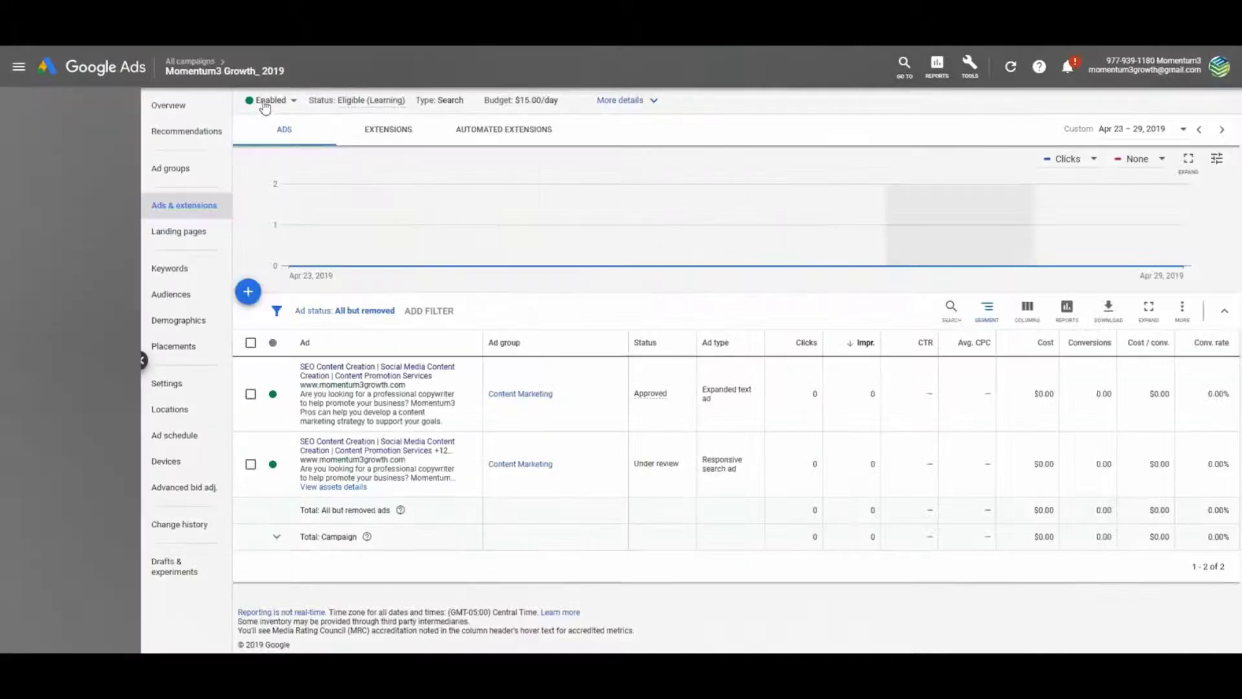
Set the campaign status to Paused and bring up the extension types on the Extensions tab
left_click(262, 104)
left_click(272, 128)
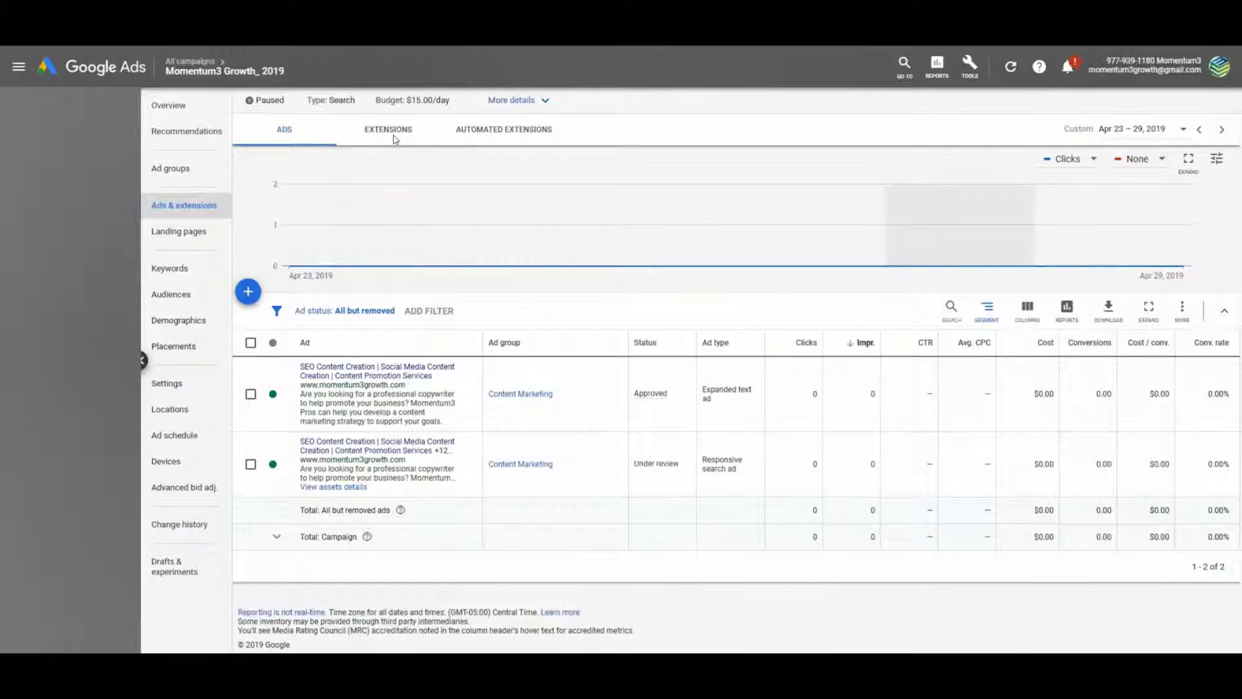
left_click(417, 132)
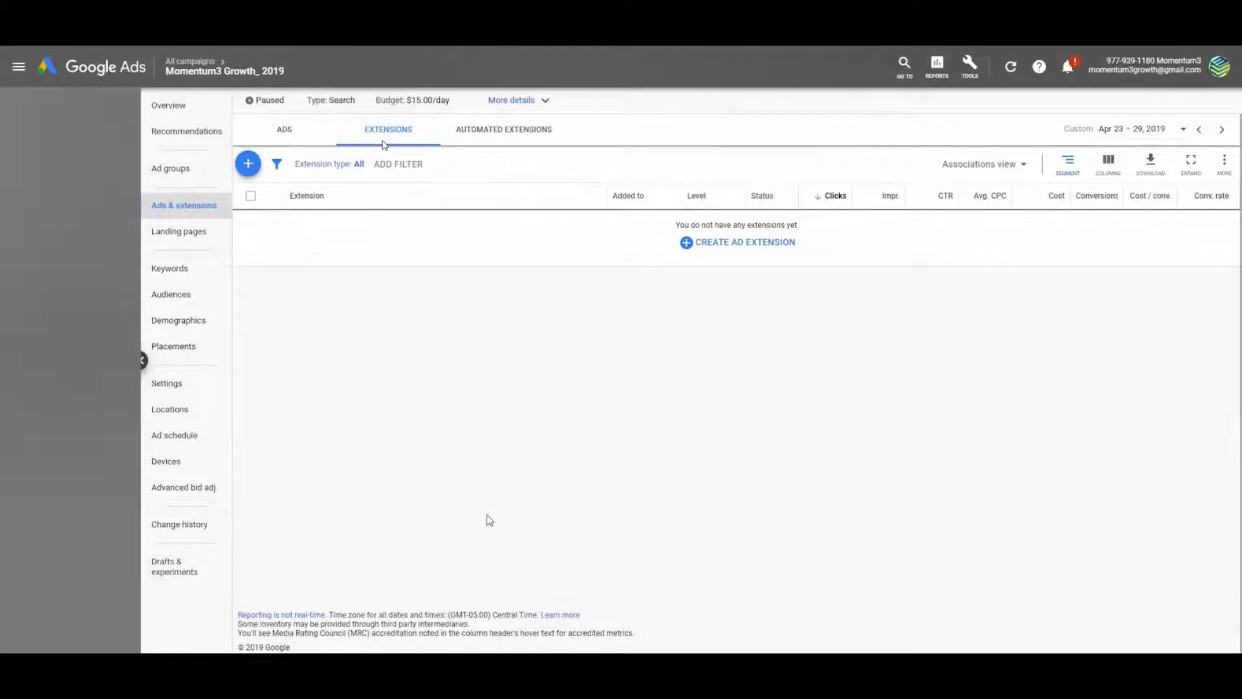
left_click(253, 166)
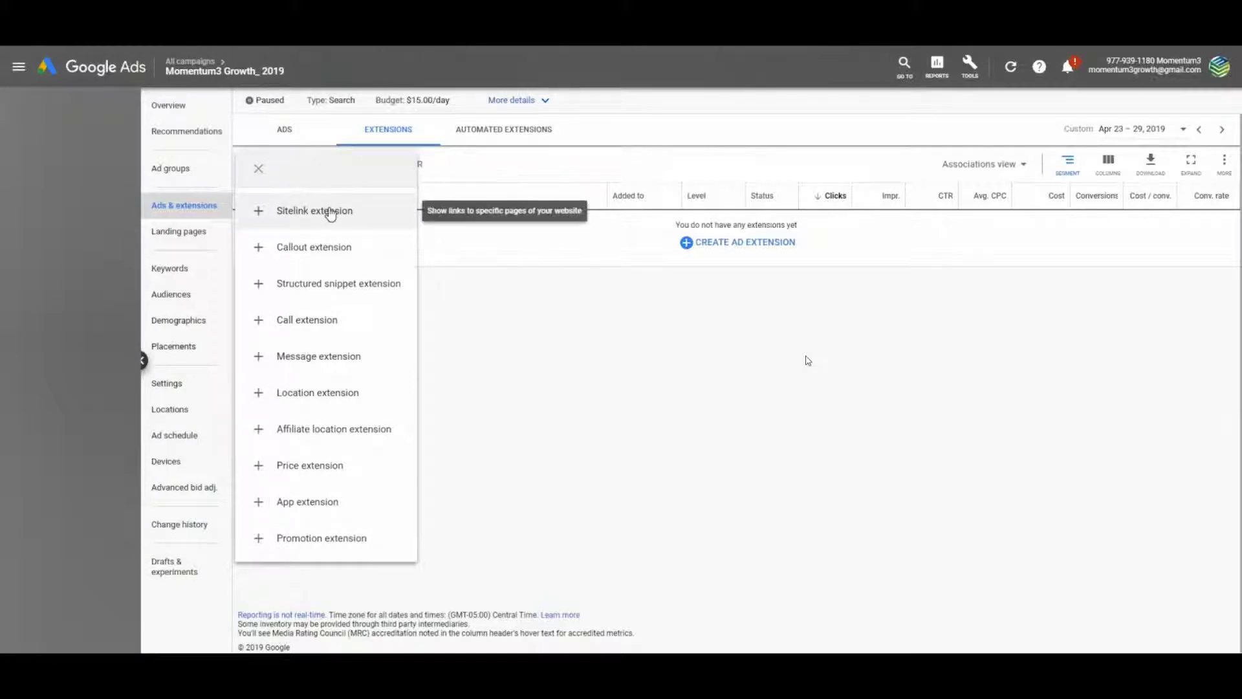
Create Sitelink 1 'Digital Advertising' with descriptions 'We can build the perfect digital' / 'ad campaign for your business' and its URL
left_click(330, 212)
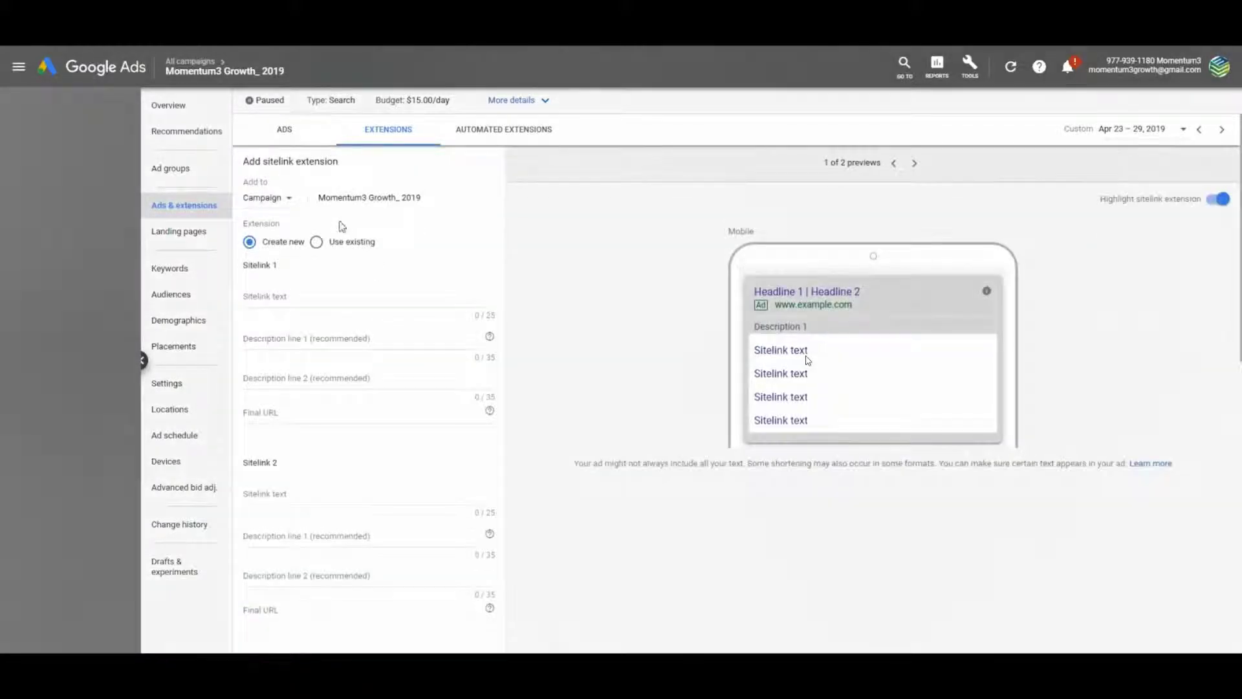
left_click(273, 298)
type("Di")
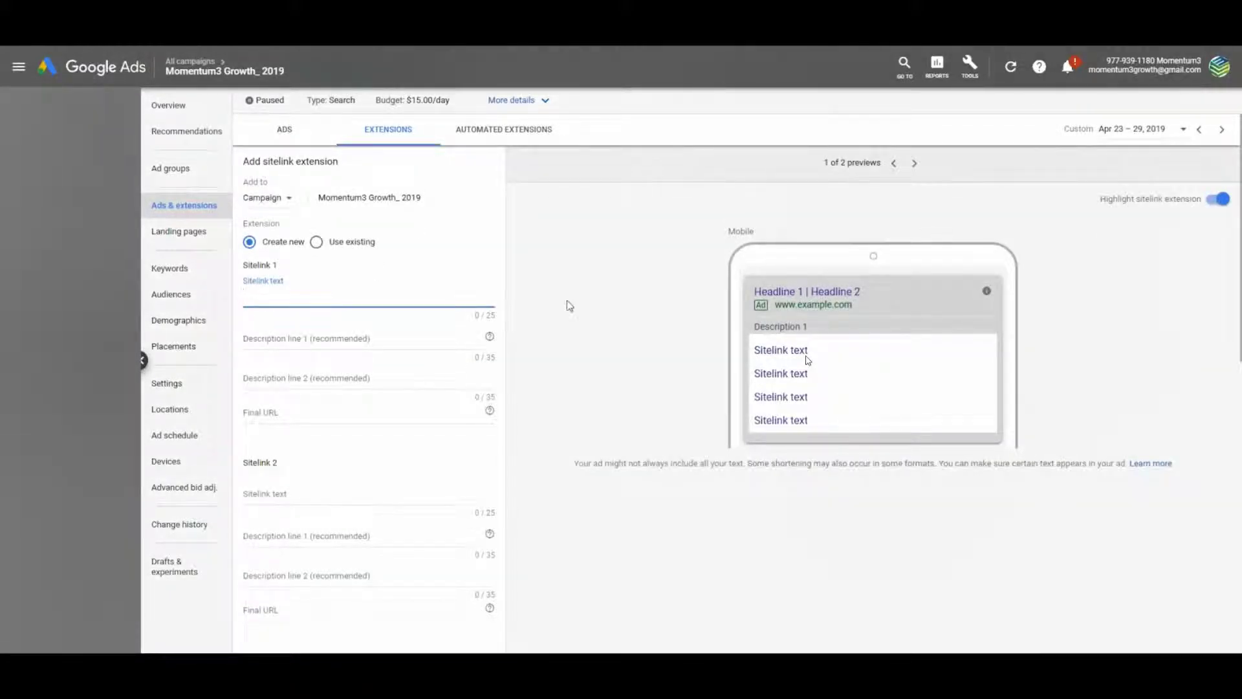
type("gital Adfvertising")
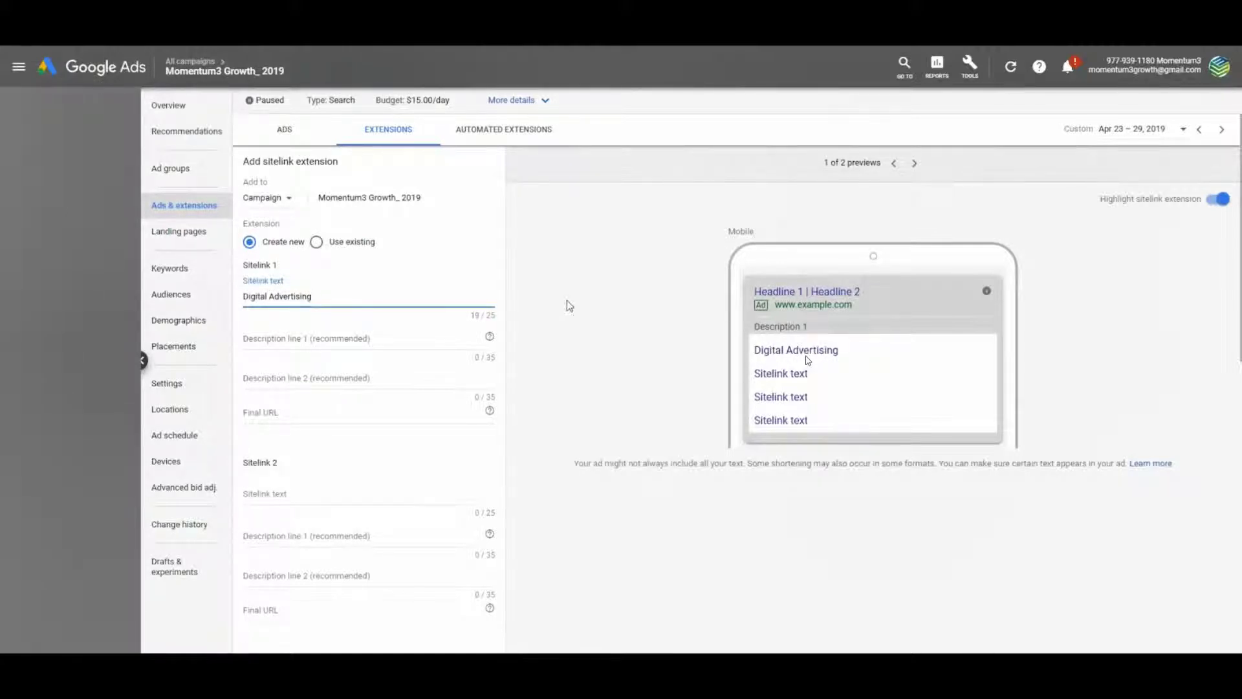
key("Tab")
type("Our digita")
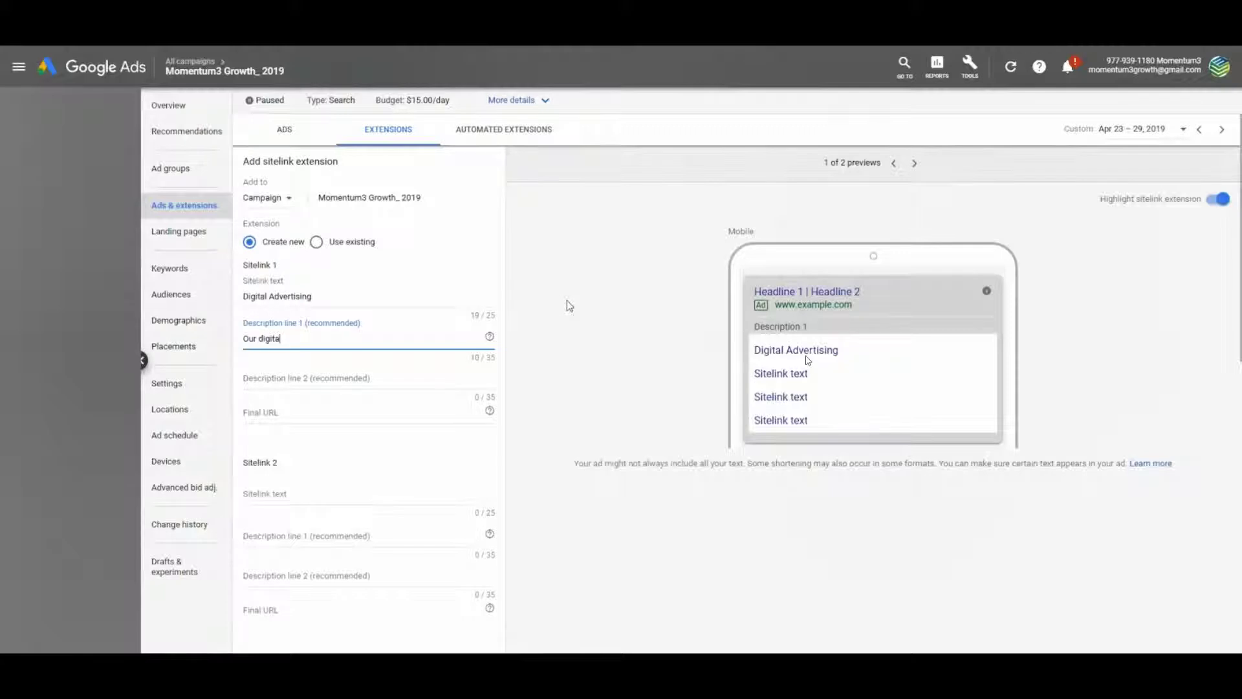
type("l advertising professionals")
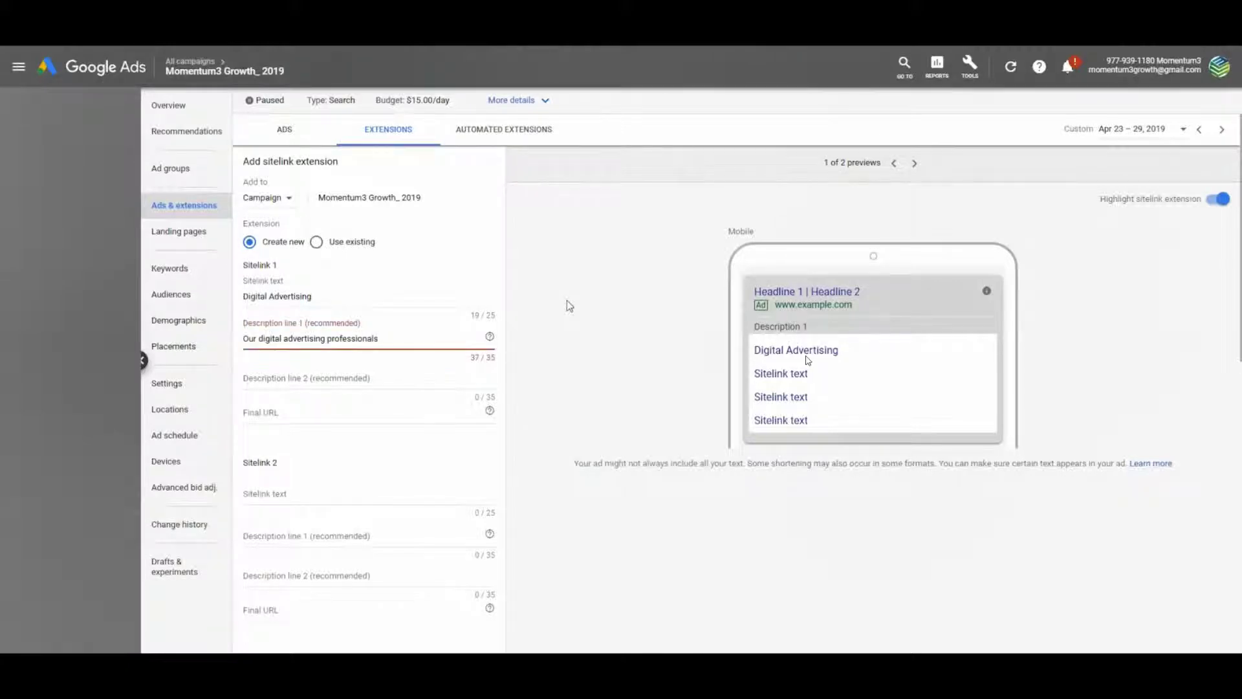
key("BackSpace")
key("BackSpace")
key("BackSpace")
key("BackSpace")
key("BackSpace")
key("BackSpace")
key("BackSpace")
key("BackSpace")
key("BackSpace")
key("BackSpace")
key("BackSpace")
key("BackSpace")
key("BackSpace")
key("BackSpace")
key("BackSpace")
key("BackSpace")
key("BackSpace")
key("BackSpace")
key("BackSpace")
key("BackSpace")
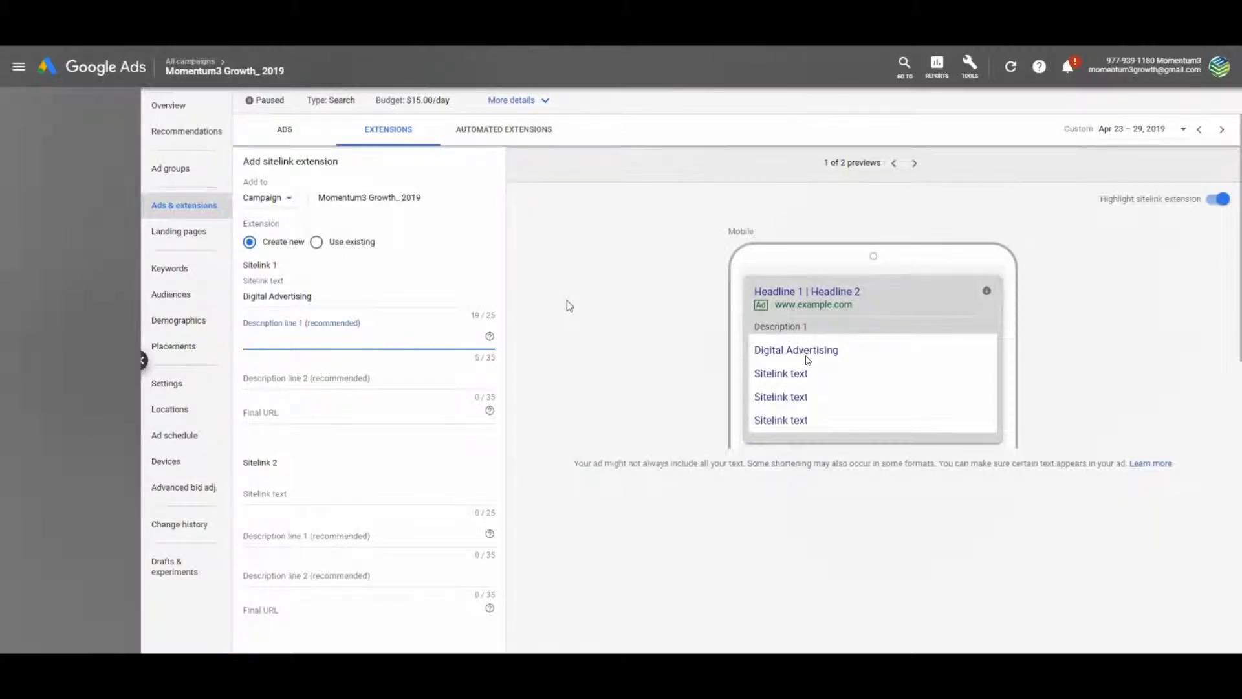
type("We can build the perfect digital")
key("Tab")
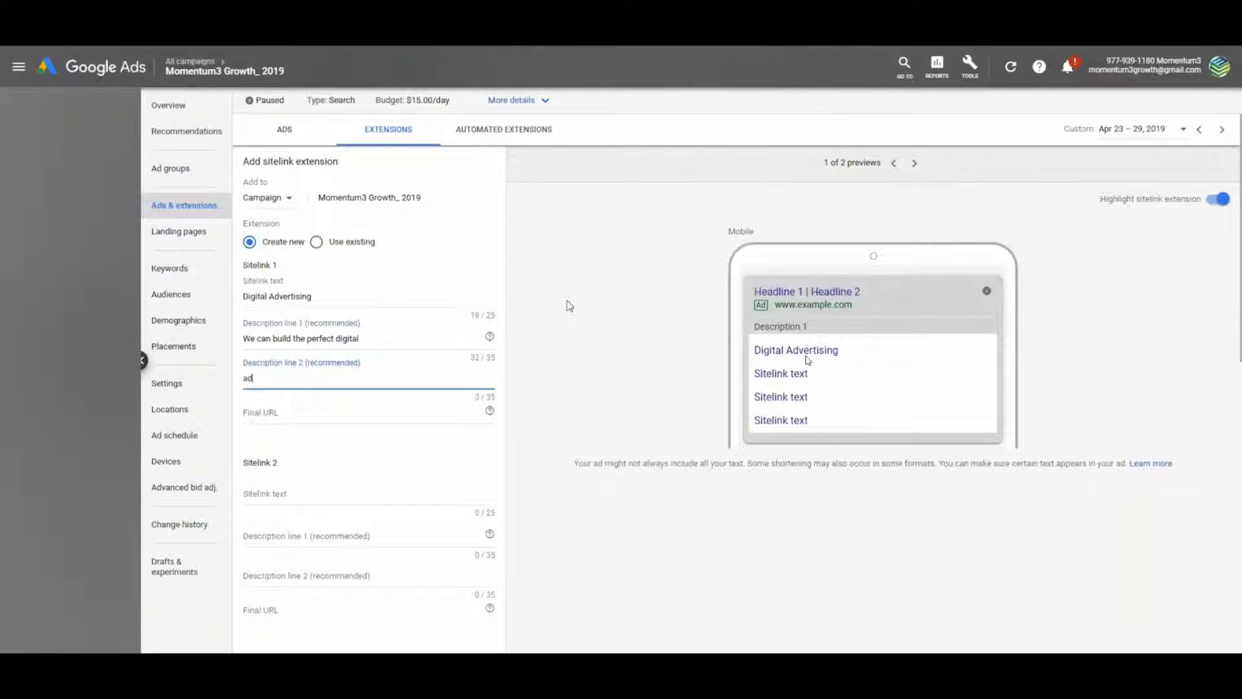
type("ad campaign for your business")
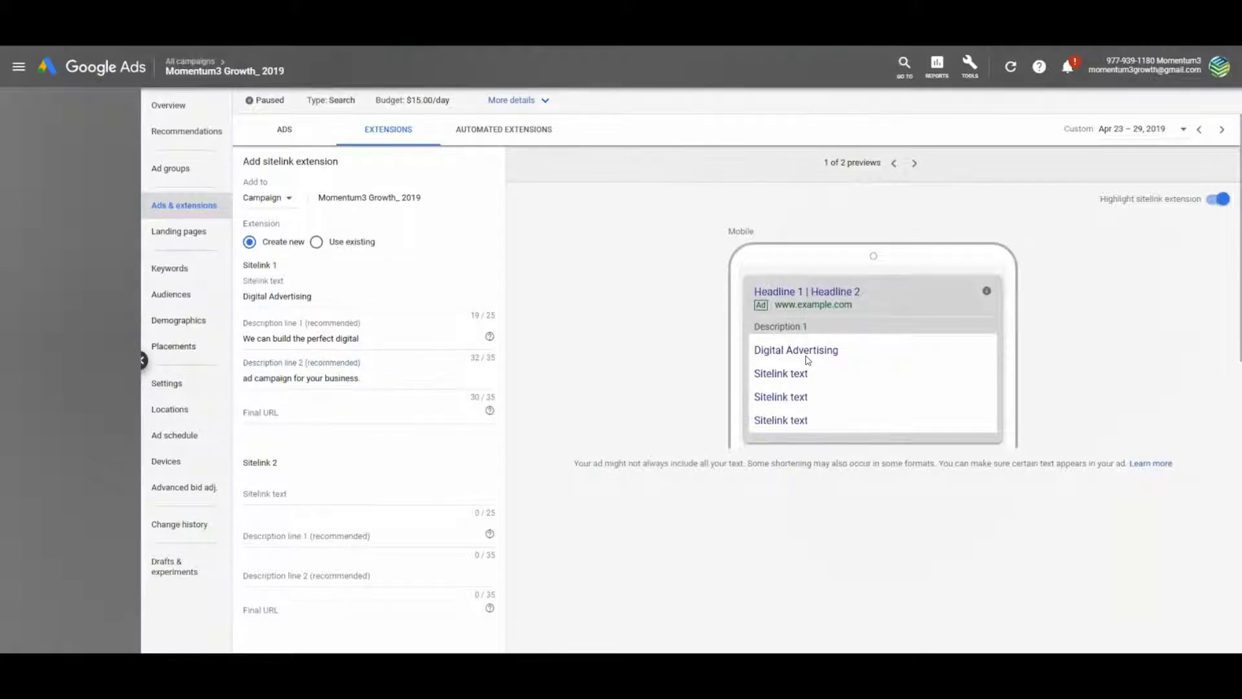
left_click(311, 414)
type("https://momentum3growth.com/digital-advertising-tulsa/")
scroll(311, 414, "down", 2)
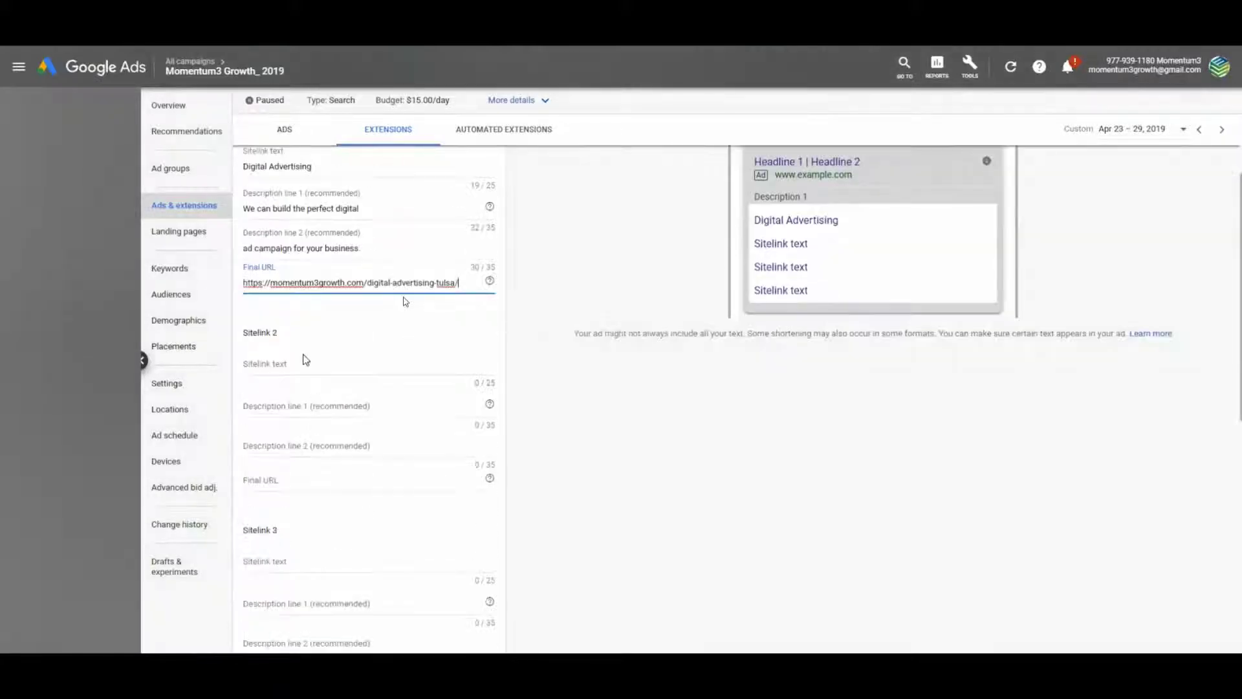
Enter Sitelink 2 'Social Media Marketing' with descriptions 'Social Media Marketing doesn't have' and 'to be tedious. Hire us today!'
left_click(302, 357)
type("Sco")
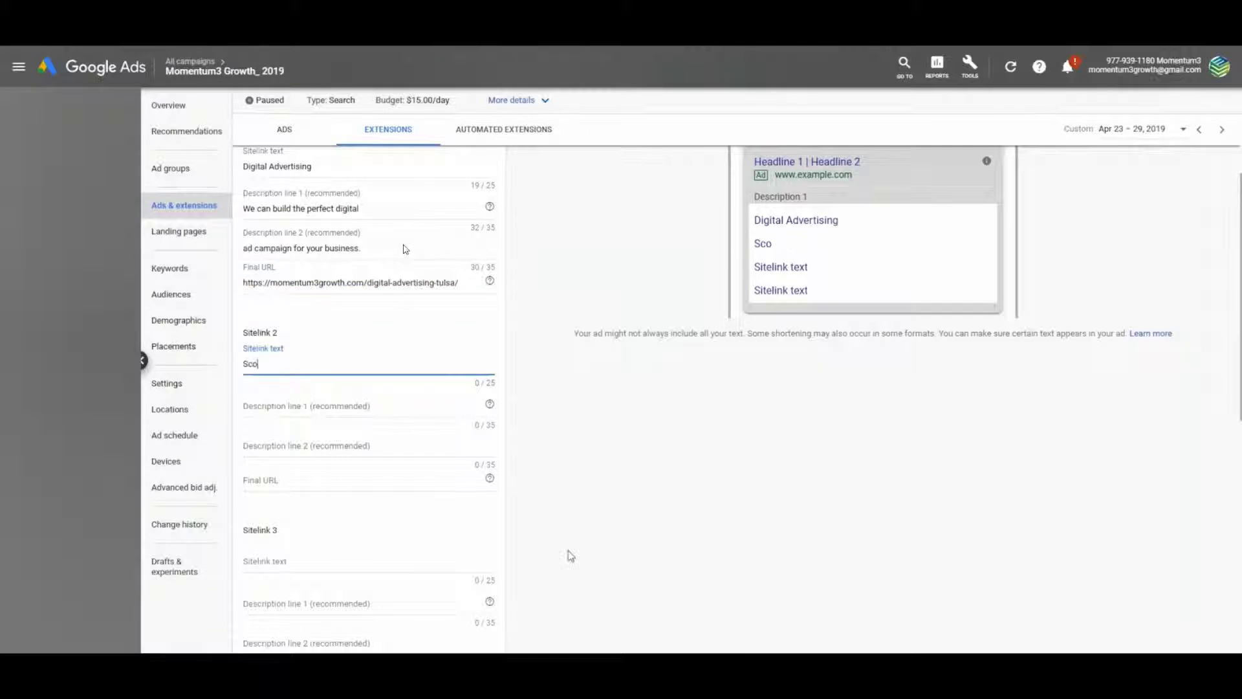
type("ocial Media Marketing")
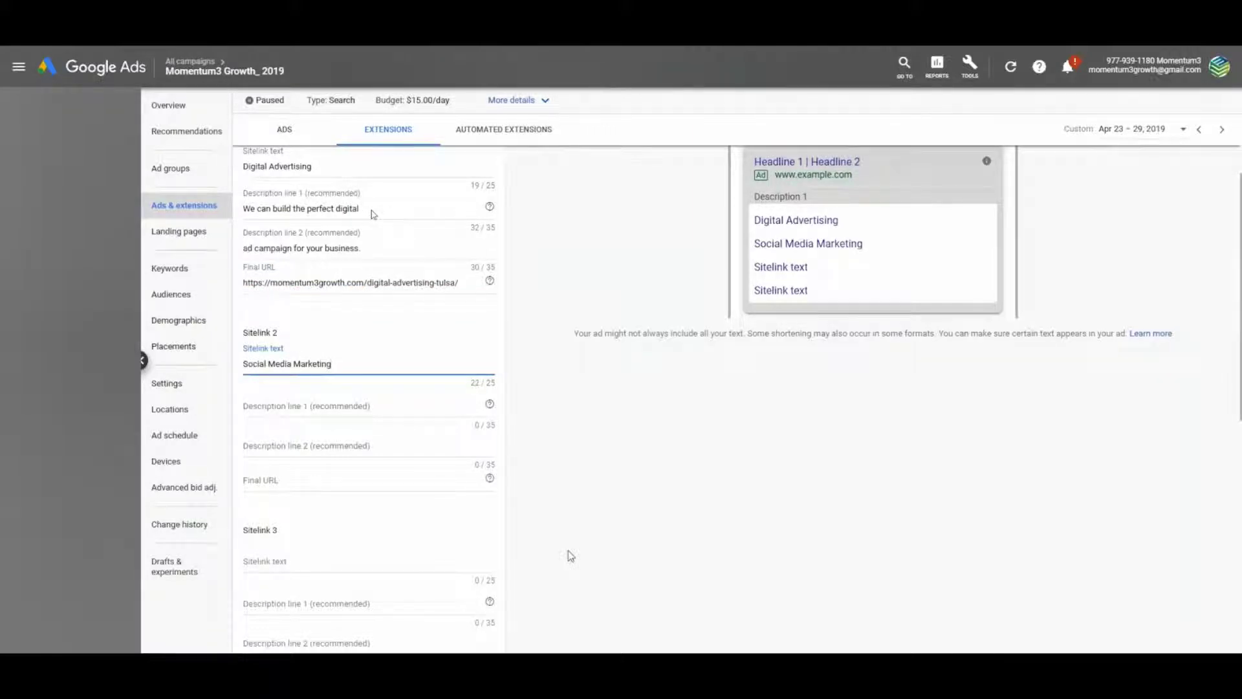
key("Tab")
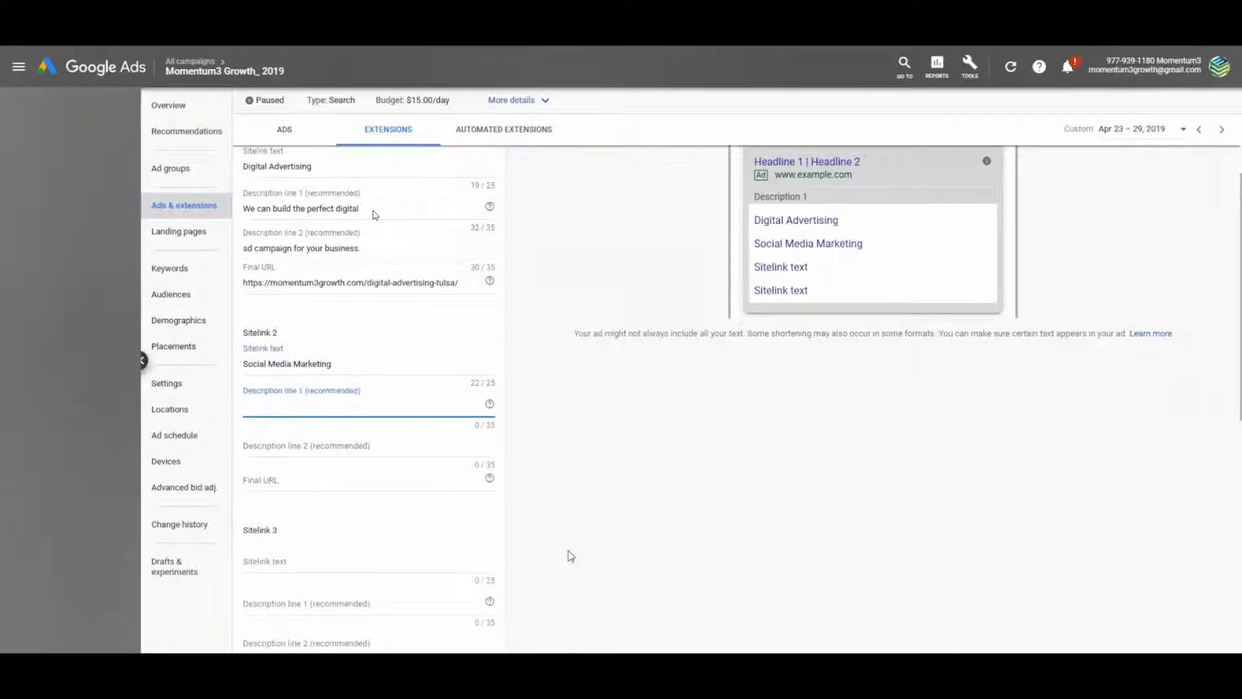
type("Social Media Marketing doesn't have")
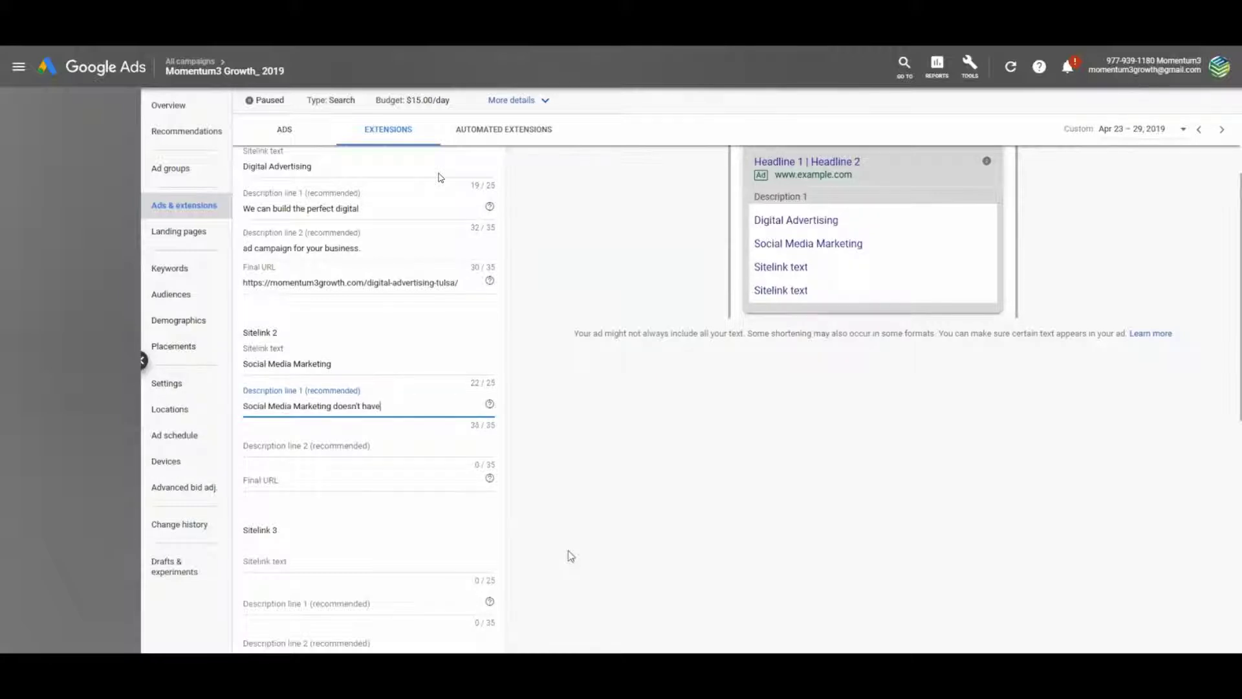
key("Tab")
key("Tab")
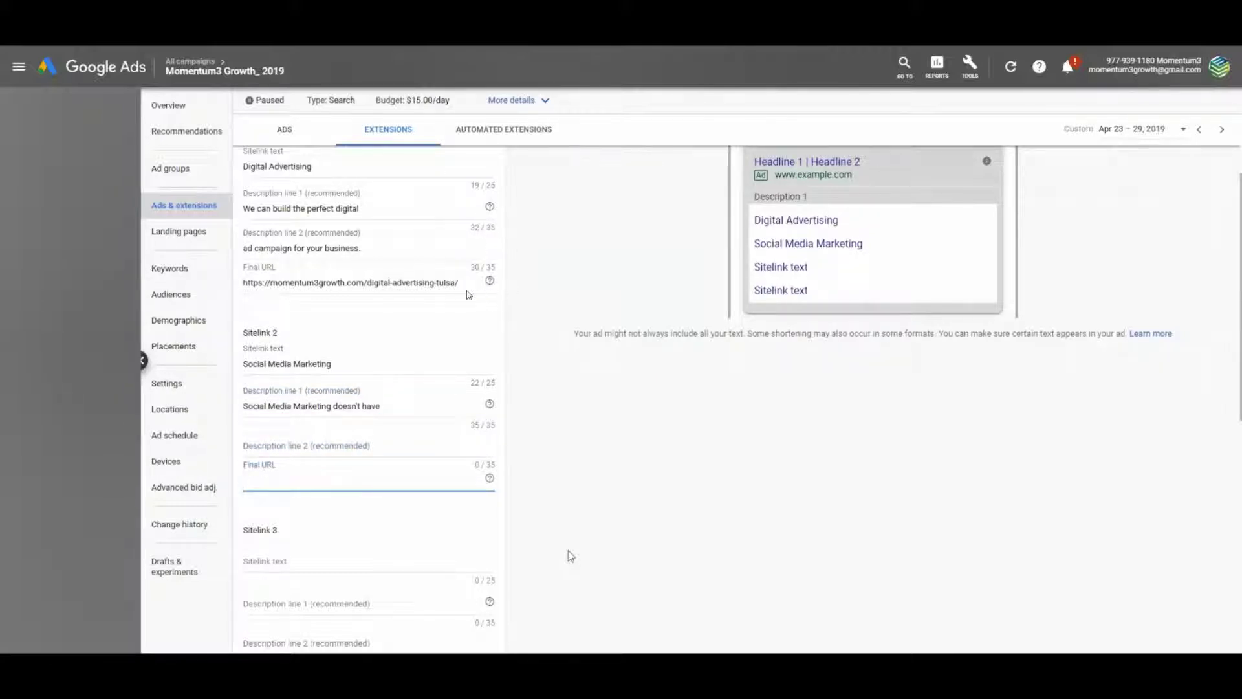
key("shift+Tab")
type("to be tedi")
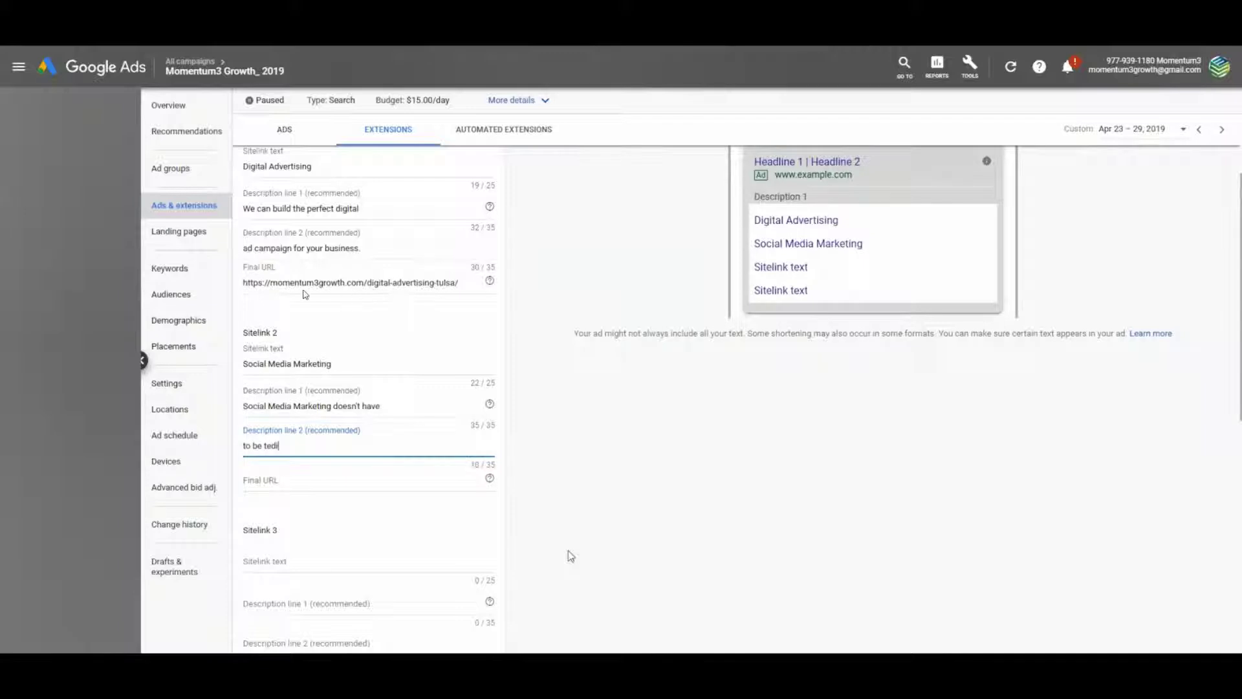
type("ous. Hire us today!")
key("Tab")
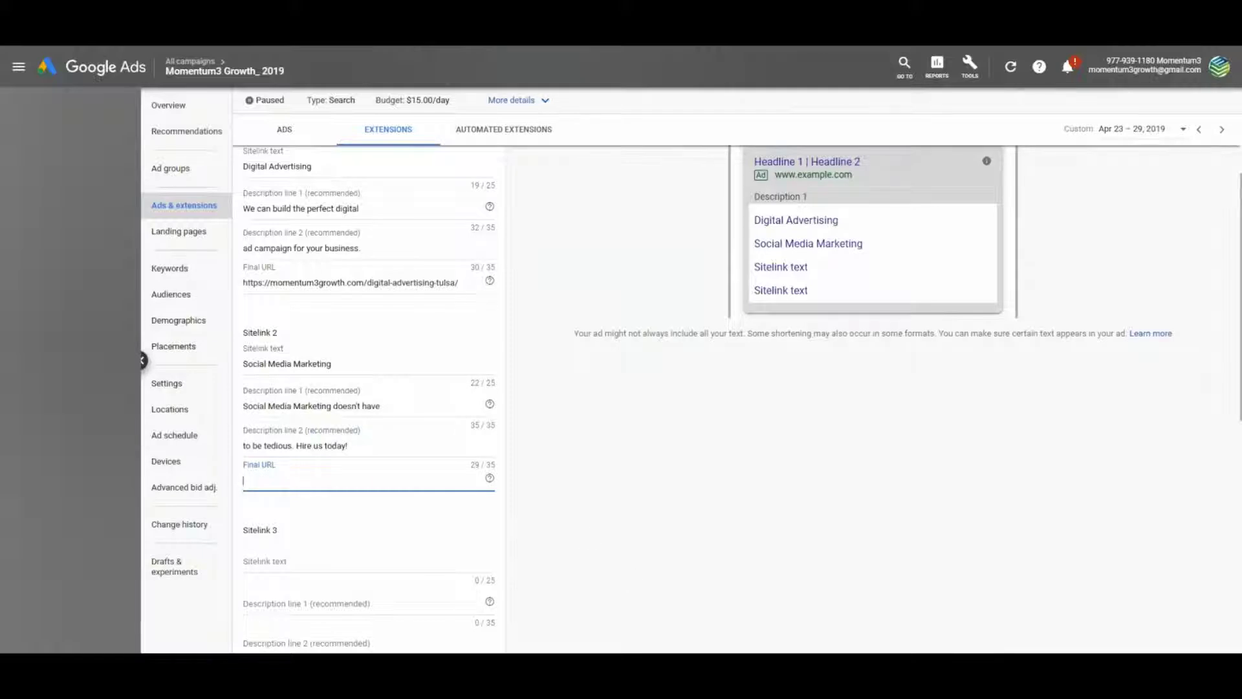
Paste Sitelink 2's URL, add Sitelink 3 'SEO Services' with two descriptions, and save the sitelinks
type("https://momentum3growth.com/social-media-management")
scroll(314, 497, "down", 1)
left_click(313, 497)
type("SEO")
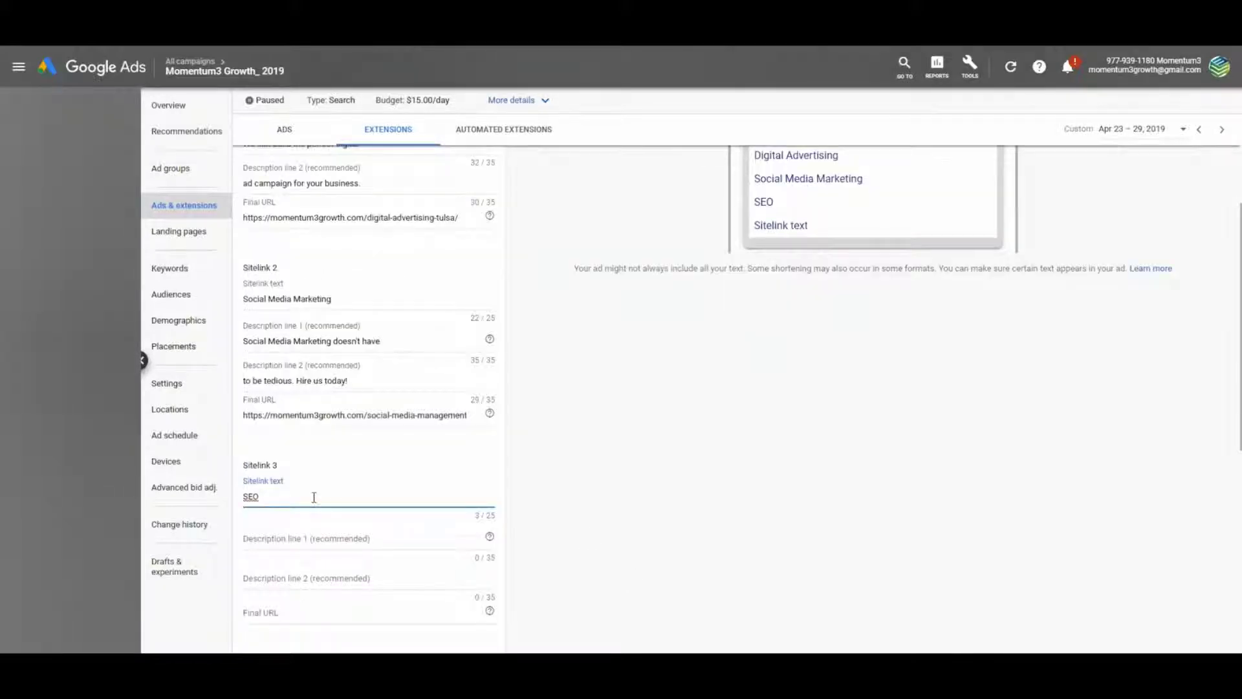
type(" Services")
key("Tab")
type("Leave SEO up to our proes")
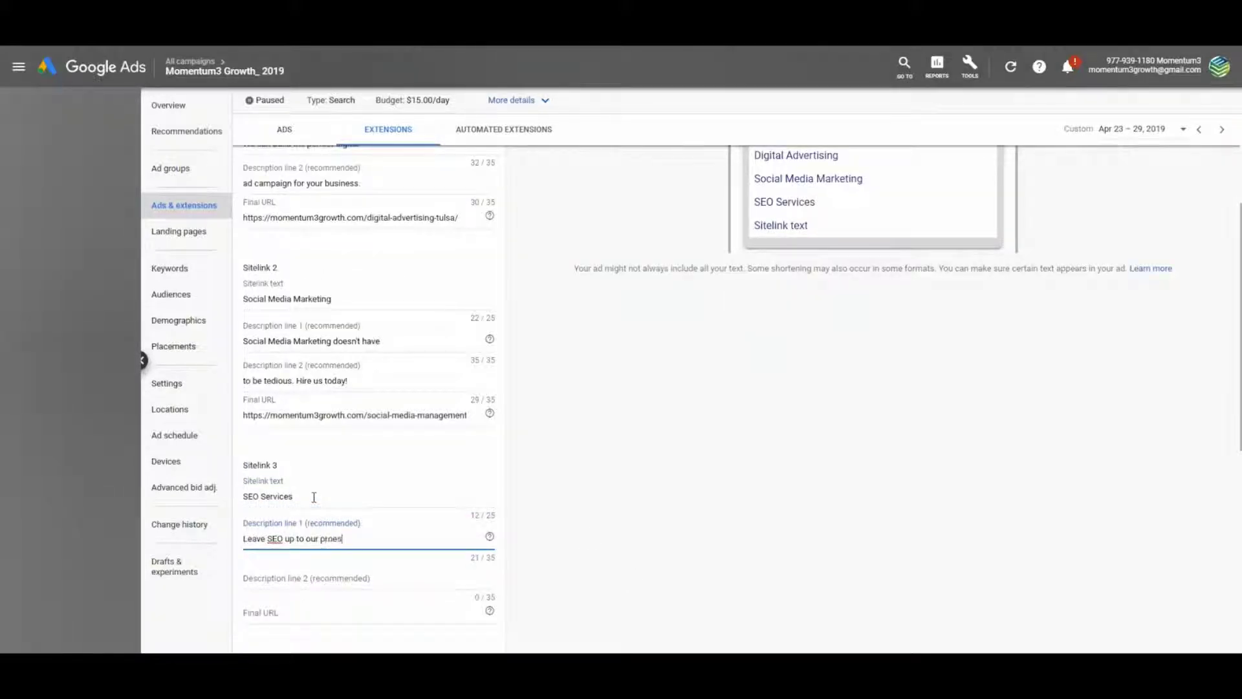
key("BackSpace")
key("BackSpace")
type("fessionals.")
key("Tab")
type("We")
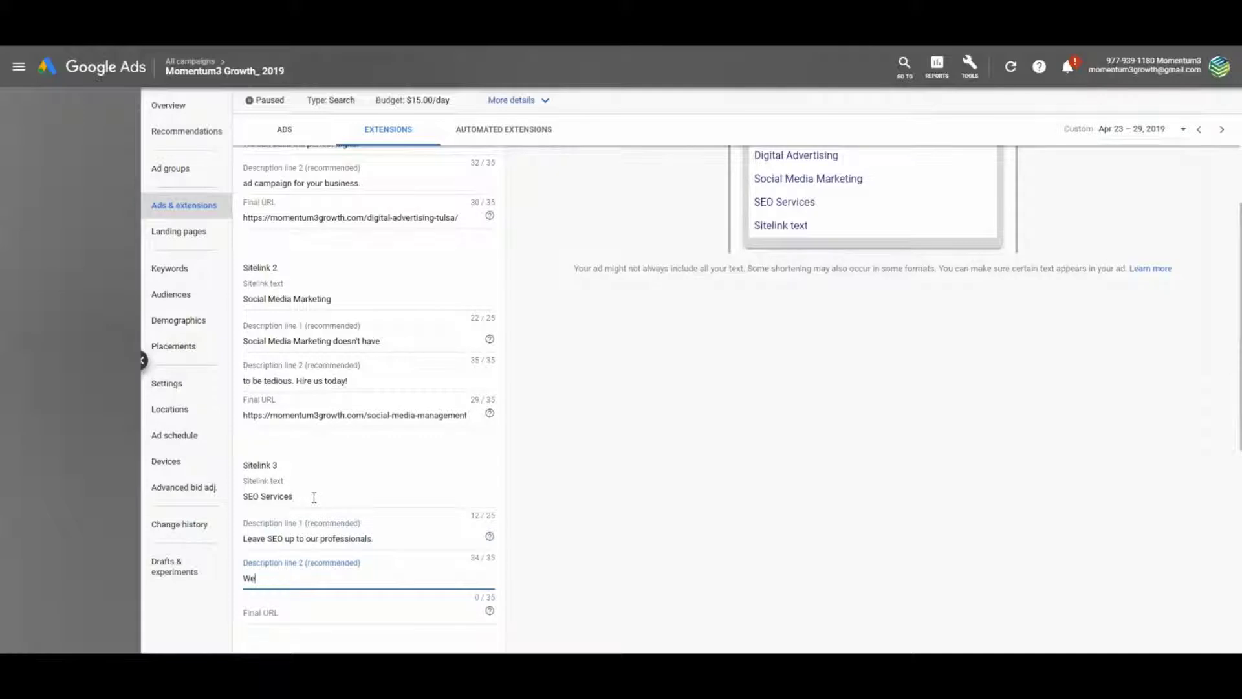
type(" can get you the right traffic.")
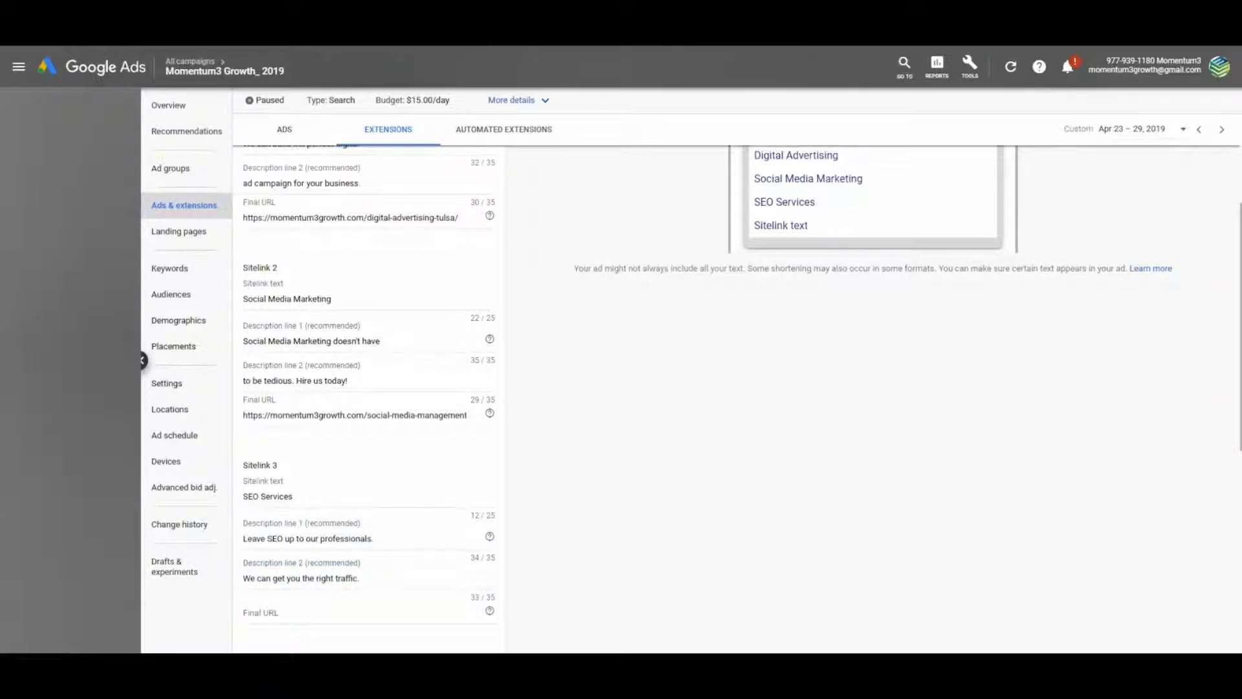
scroll(591, 490, "up", 2)
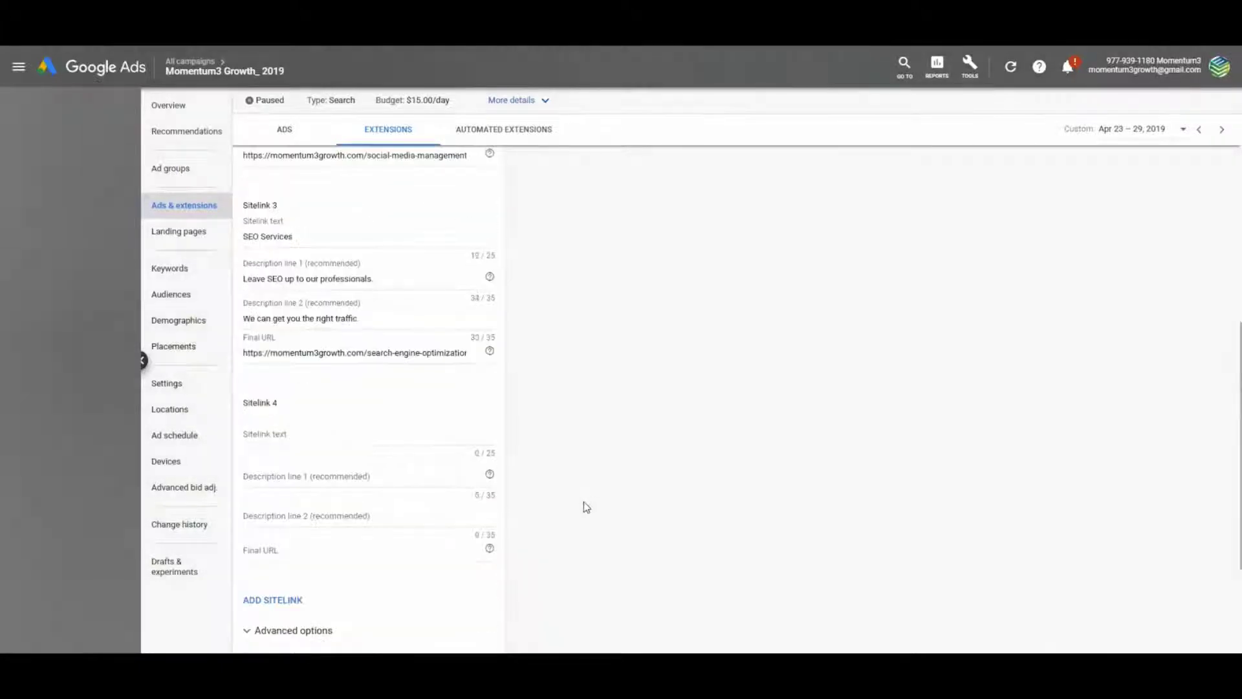
scroll(586, 506, "down", 3)
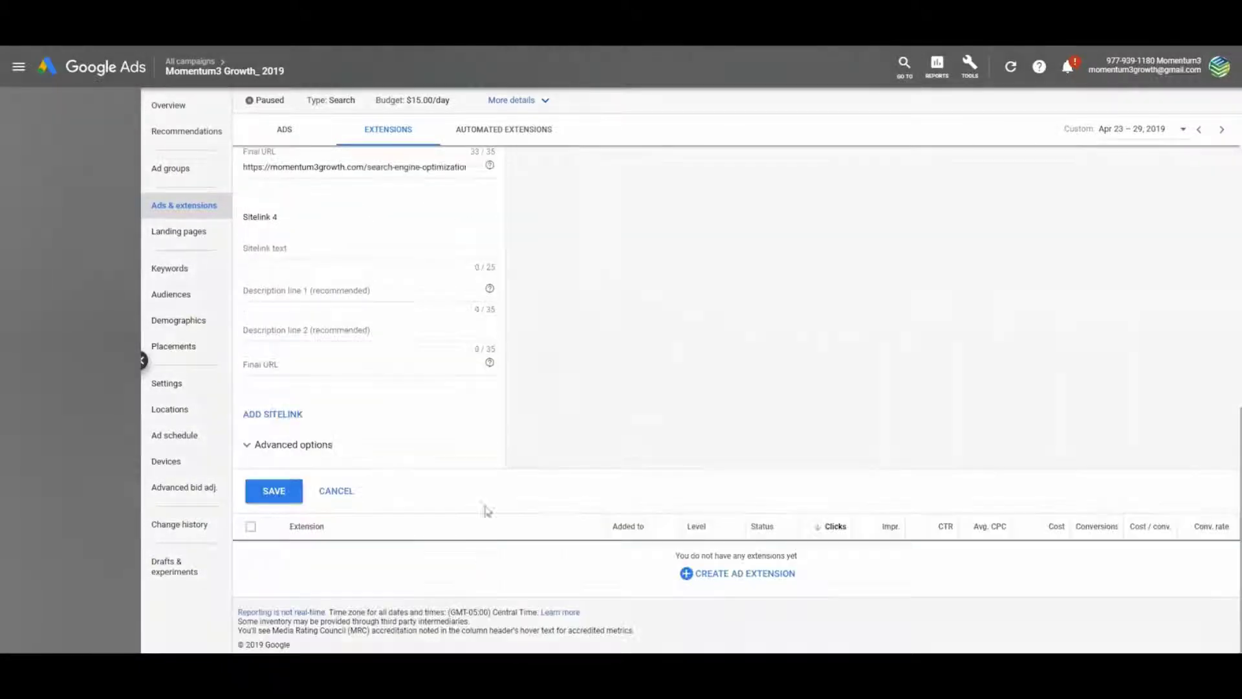
left_click(279, 503)
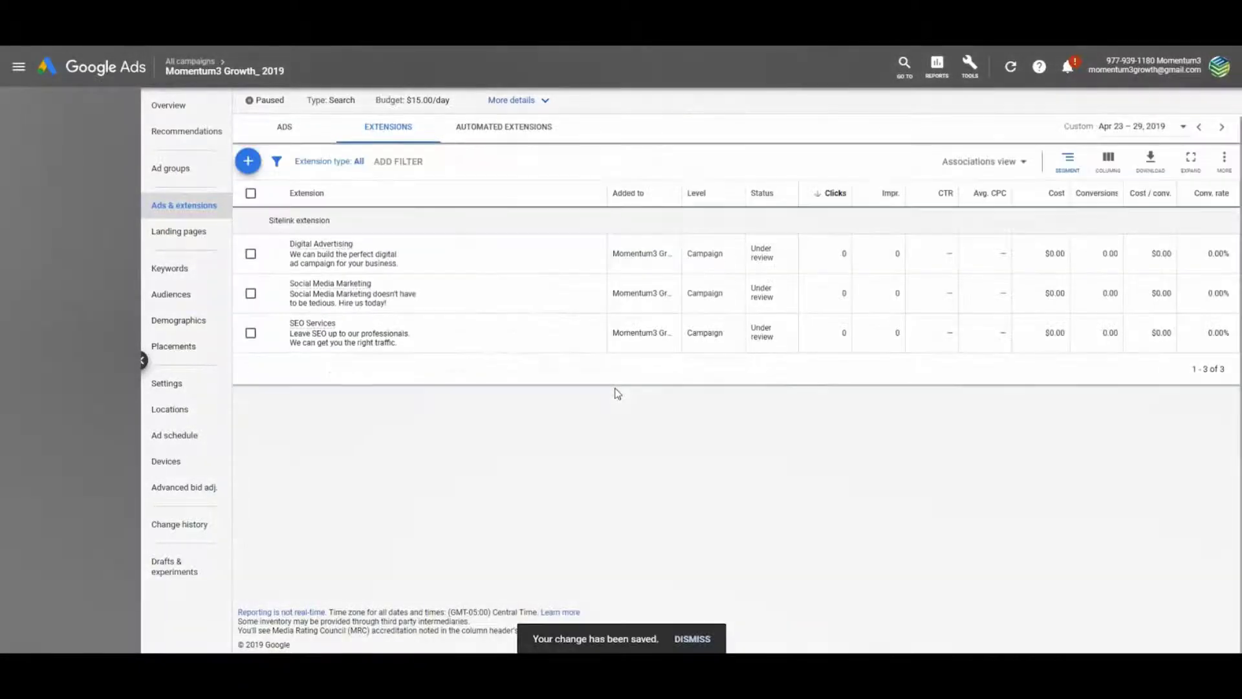
Start a structured snippet with header Service catalog and values SEO and Social Media Marketing
left_click(247, 165)
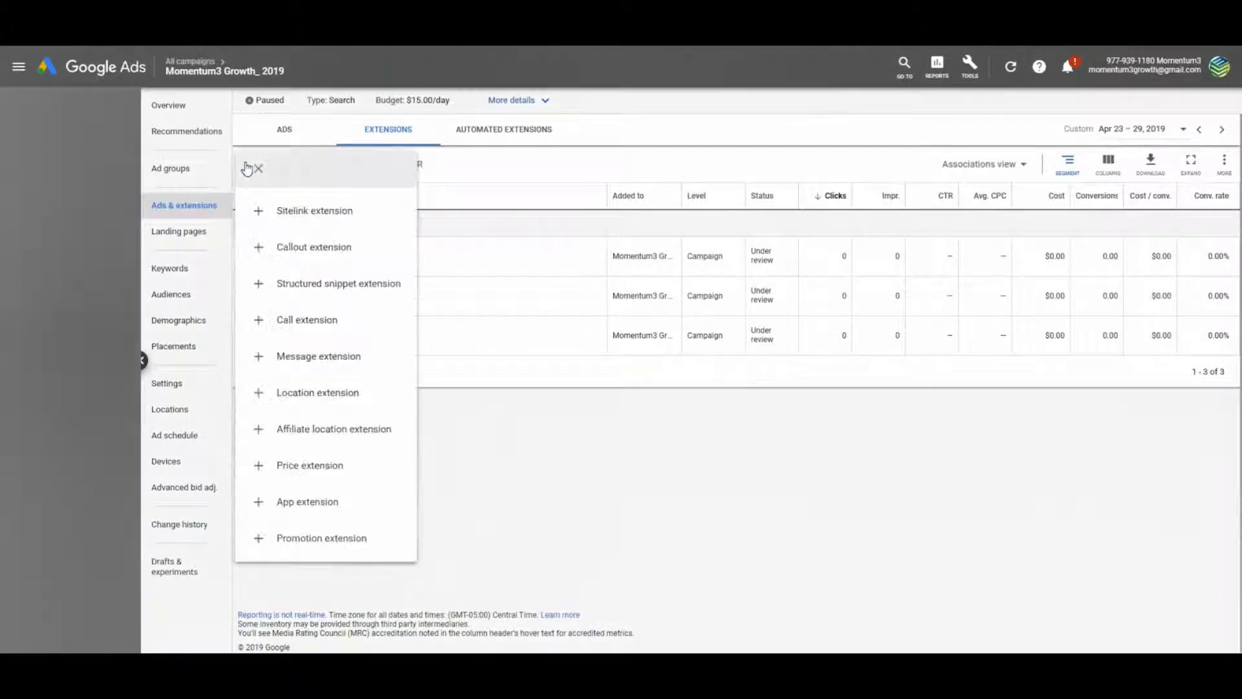
left_click(325, 283)
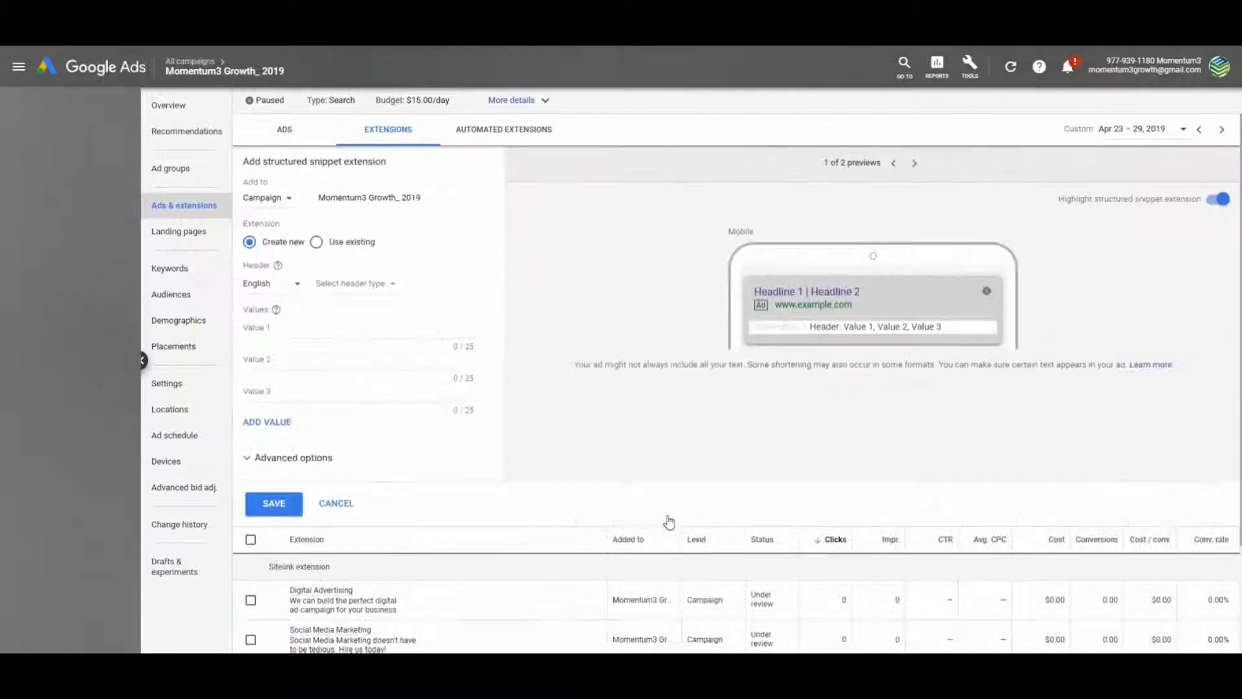
left_click(381, 285)
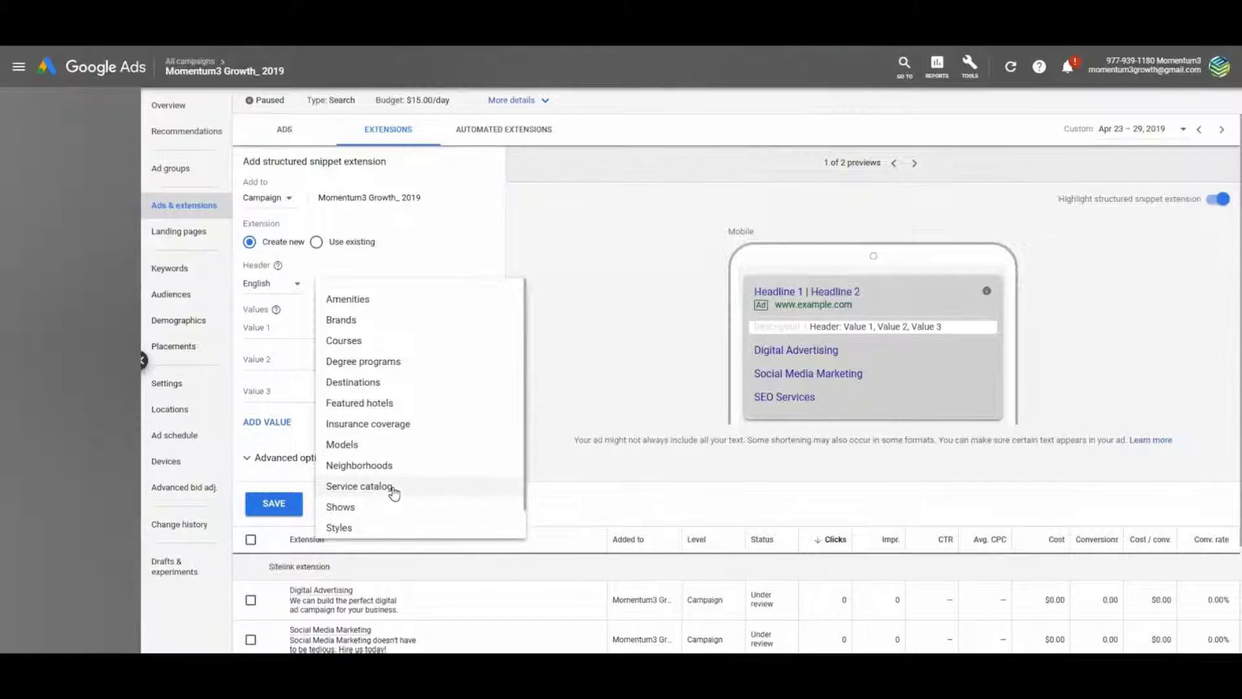
left_click(430, 486)
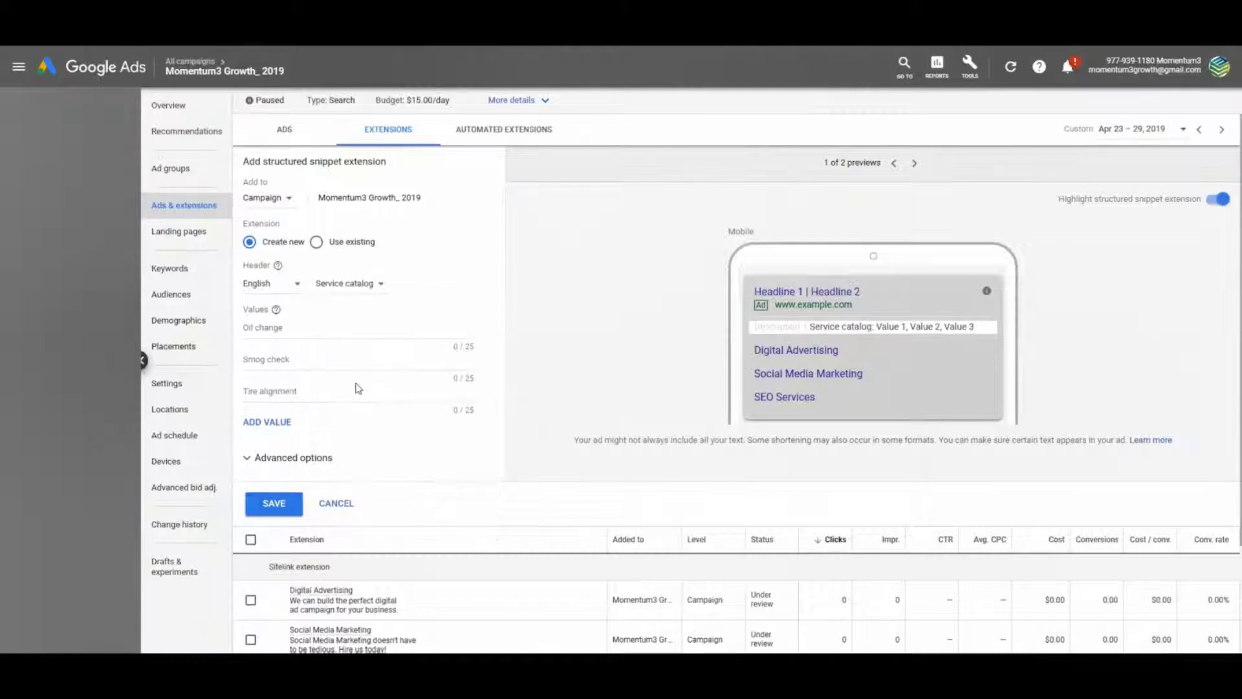
left_click(302, 328)
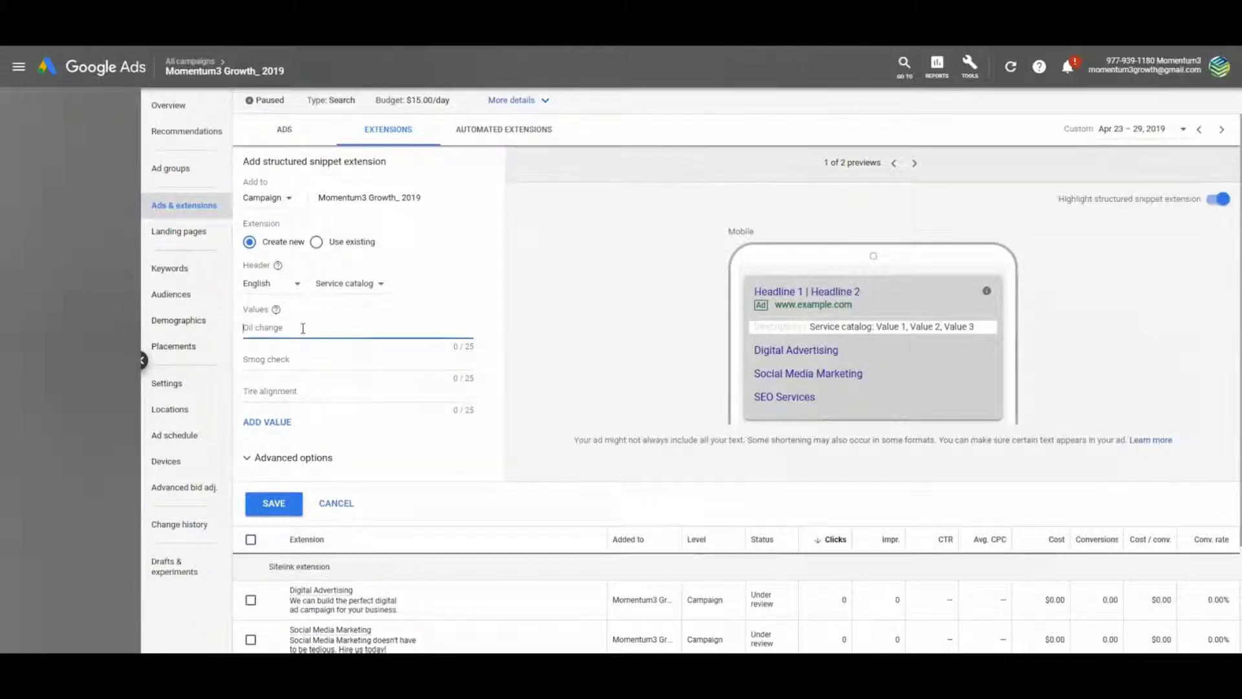
type("SEO")
key("Tab")
key("Tab")
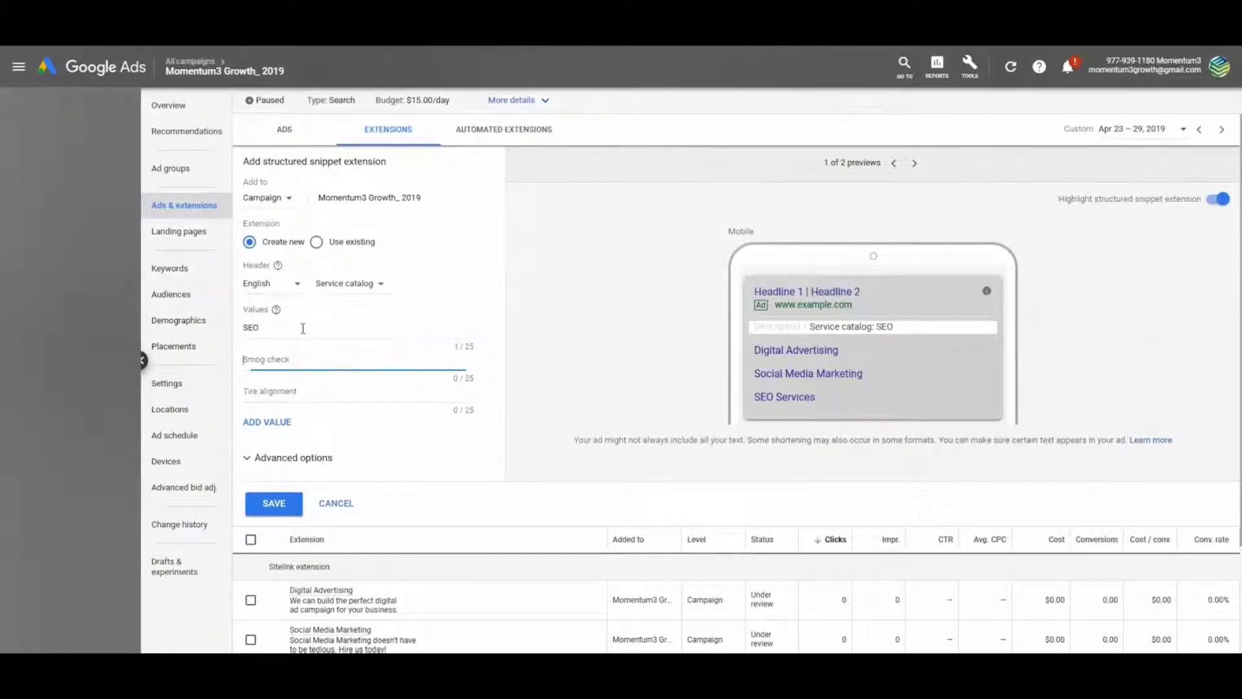
type("Social Media Marketing")
Add service values Digital Advertising, Videography, Logo Design and Graphic, adding value slots as needed
left_click(332, 356)
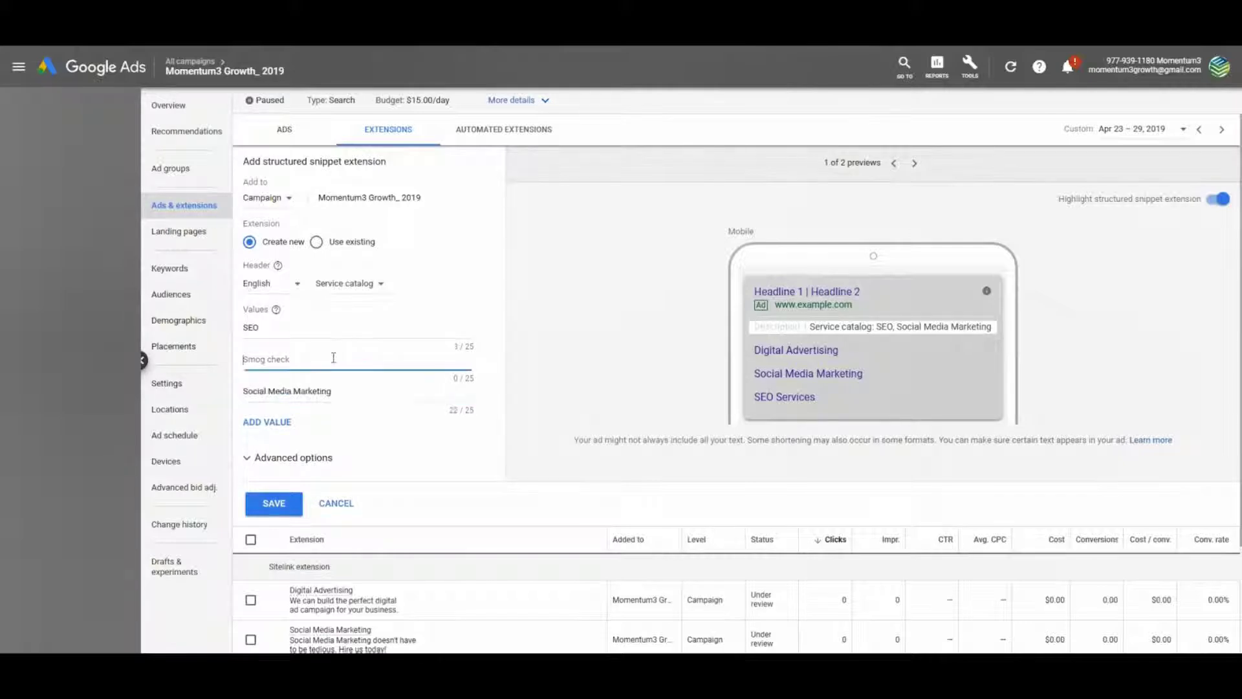
type("Digital Adveri")
type("ising")
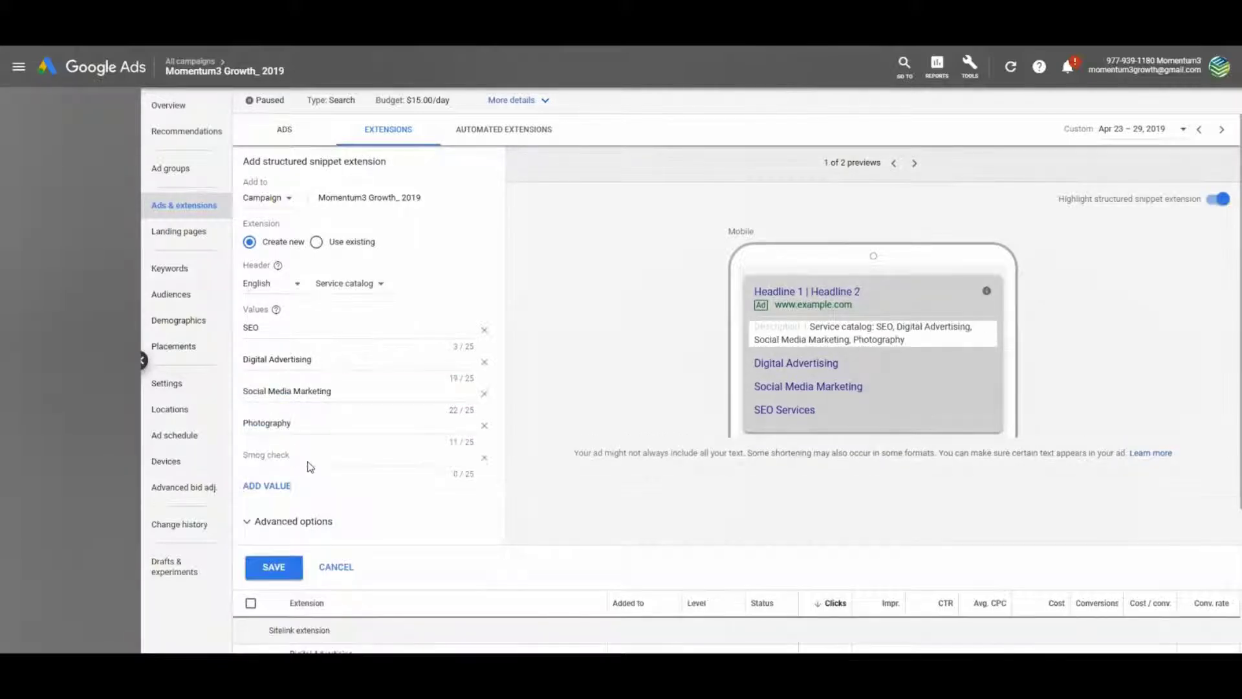
left_click(309, 465)
type("Videography")
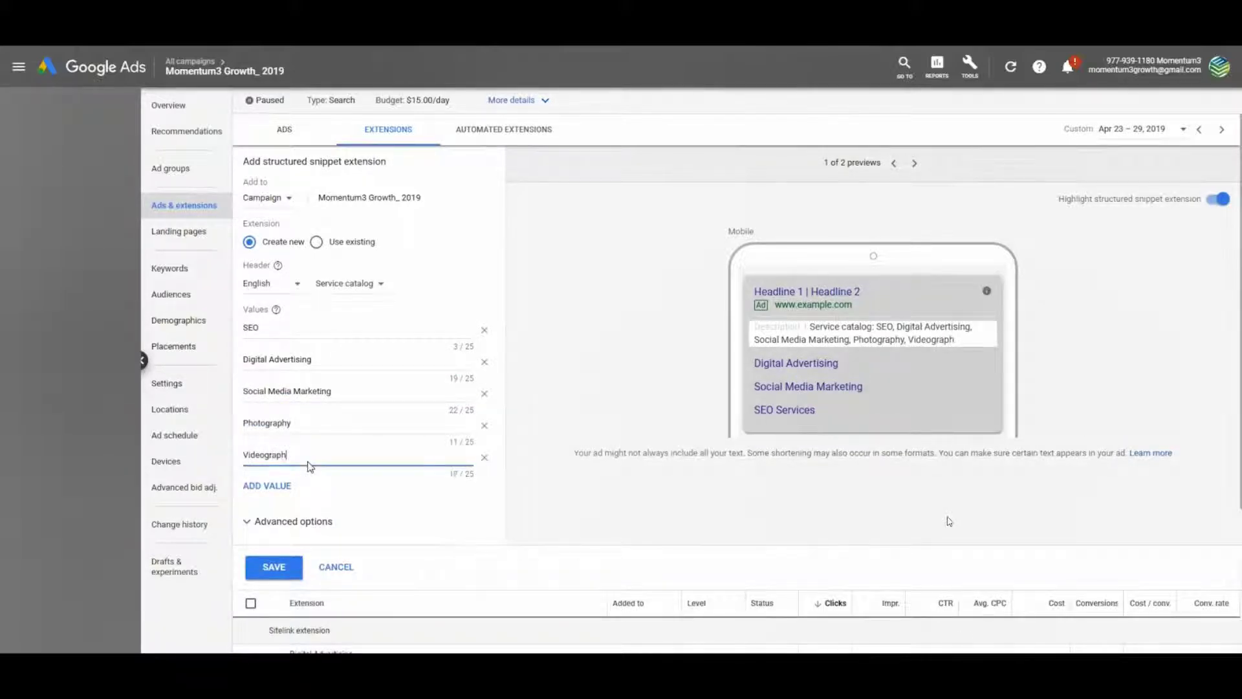
left_click(285, 485)
left_click(305, 491)
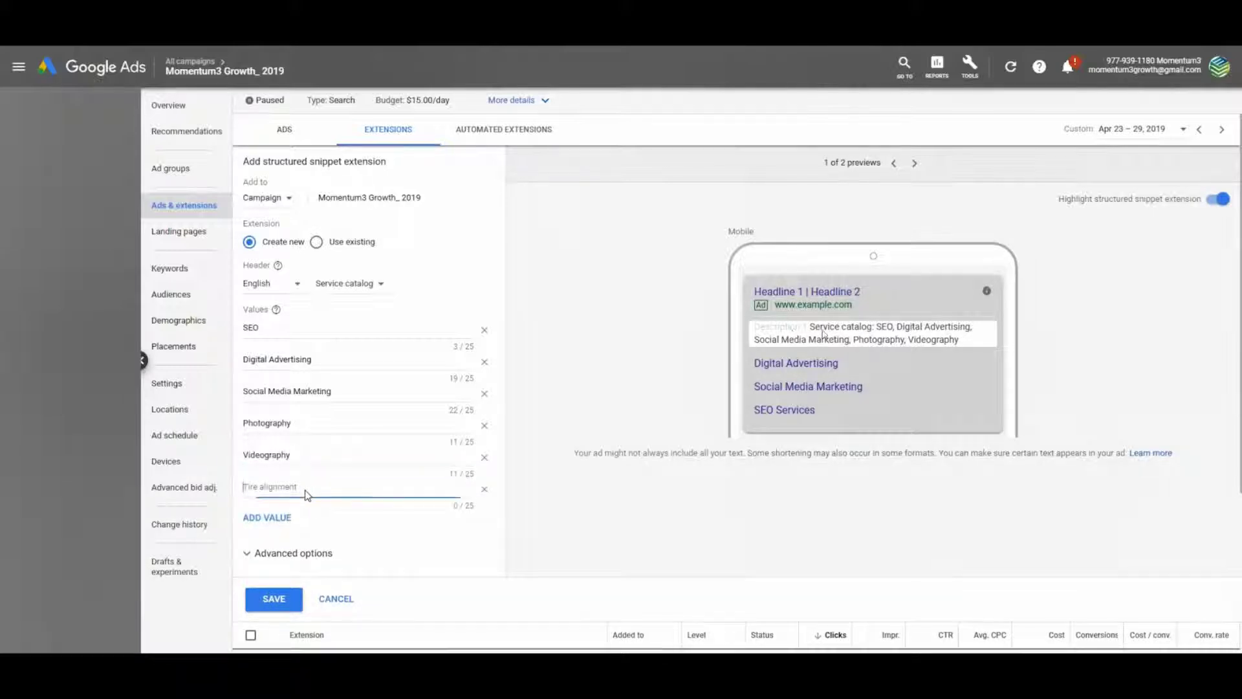
type("Logo Design")
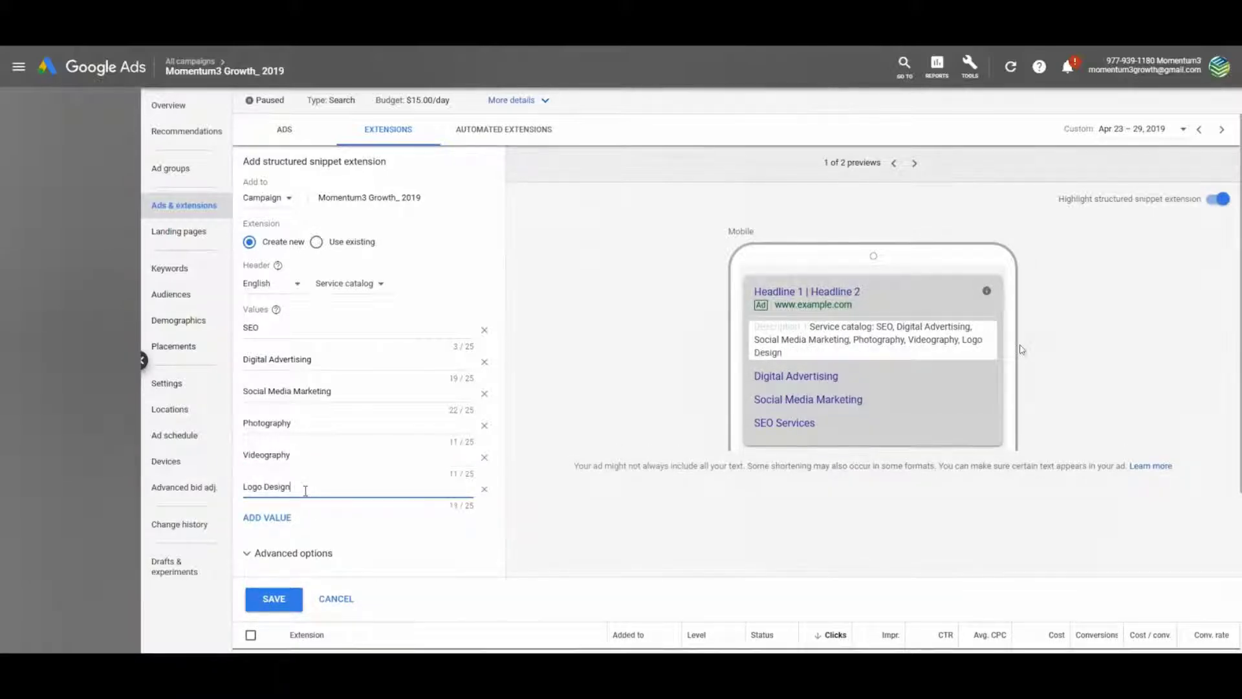
left_click(266, 518)
left_click(304, 518)
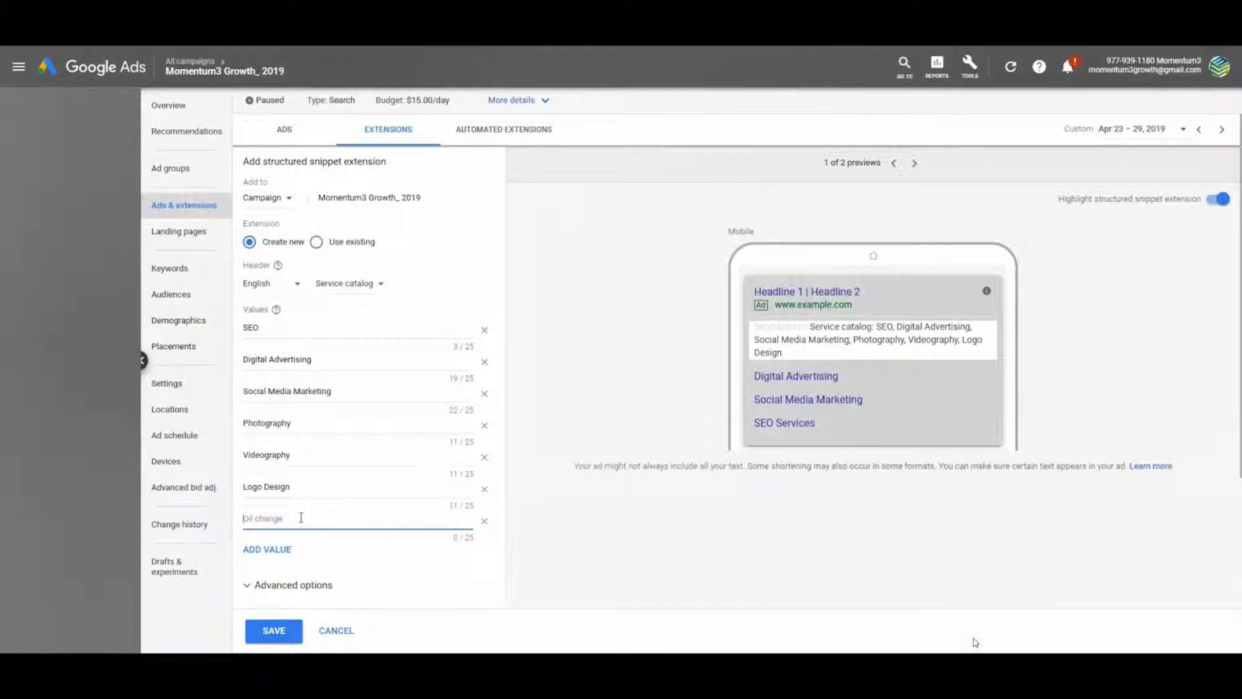
type("Graphic Design")
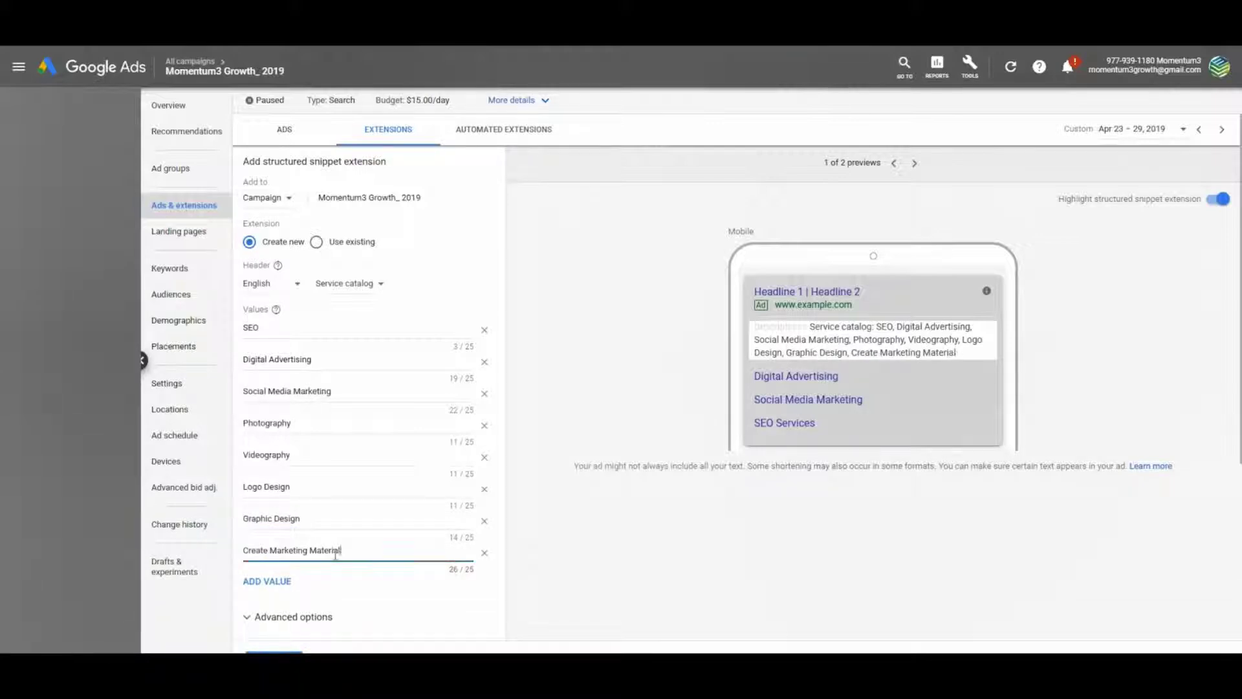
key("BackSpace")
Add Website Design and Business Incubator as the final values and save the snippet
left_click(285, 581)
scroll(285, 581, "down", 2)
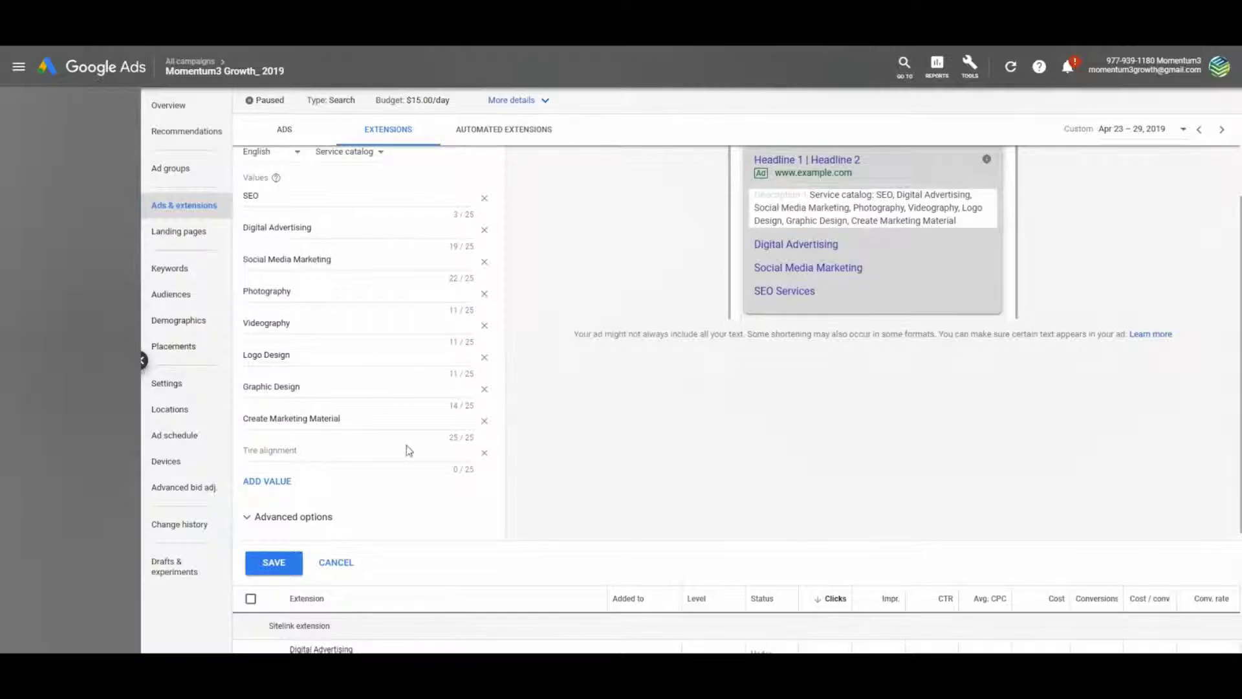
left_click(381, 451)
type("Website Design")
key("Return")
type("Business Incubator")
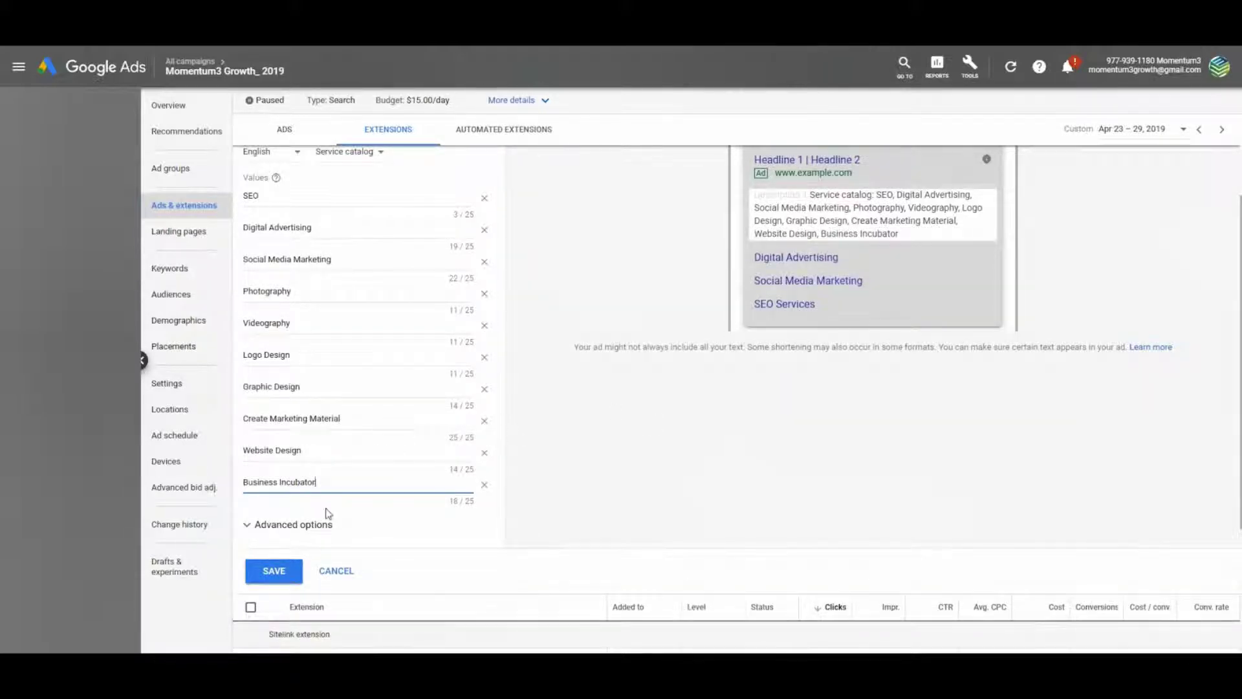
left_click(274, 571)
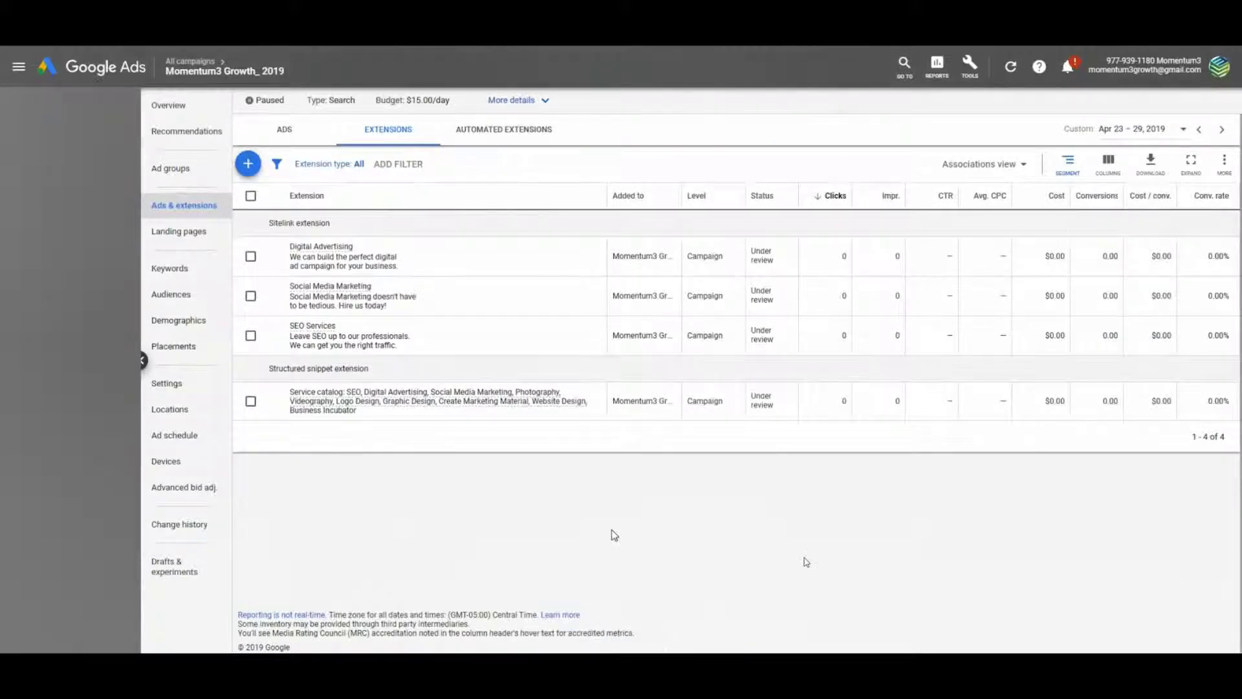
Create a call extension with the business phone number, scheduled for Mondays - Fridays
left_click(247, 166)
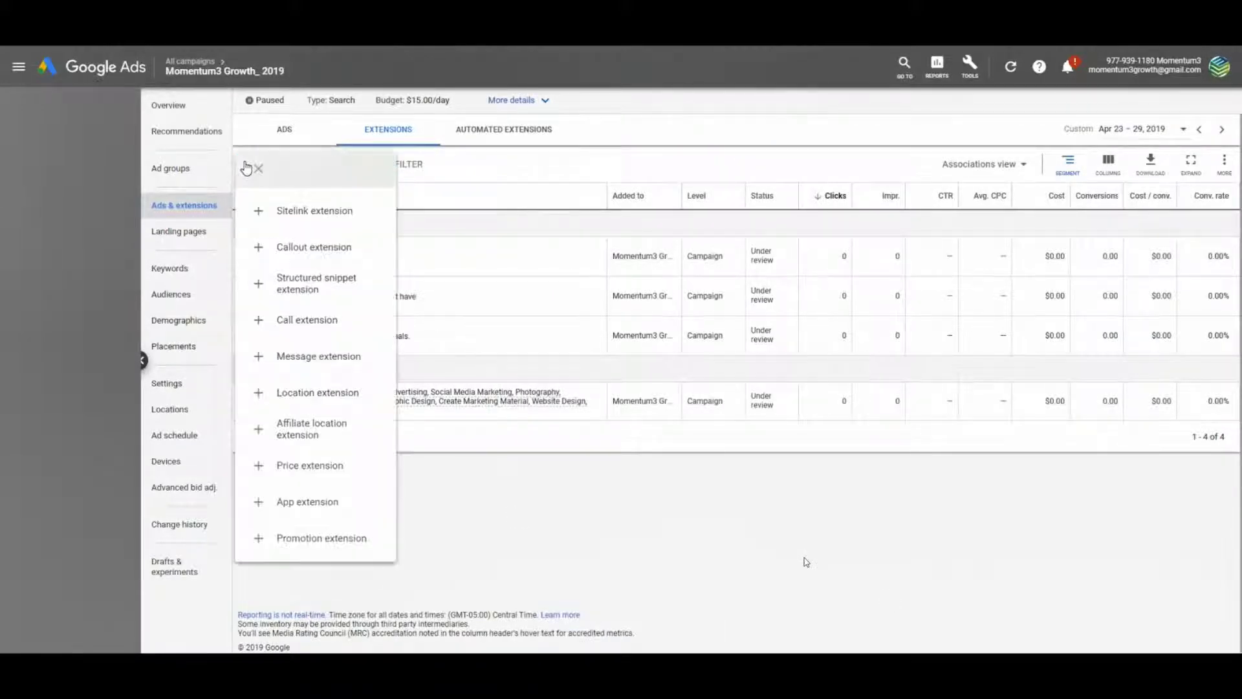
left_click(298, 321)
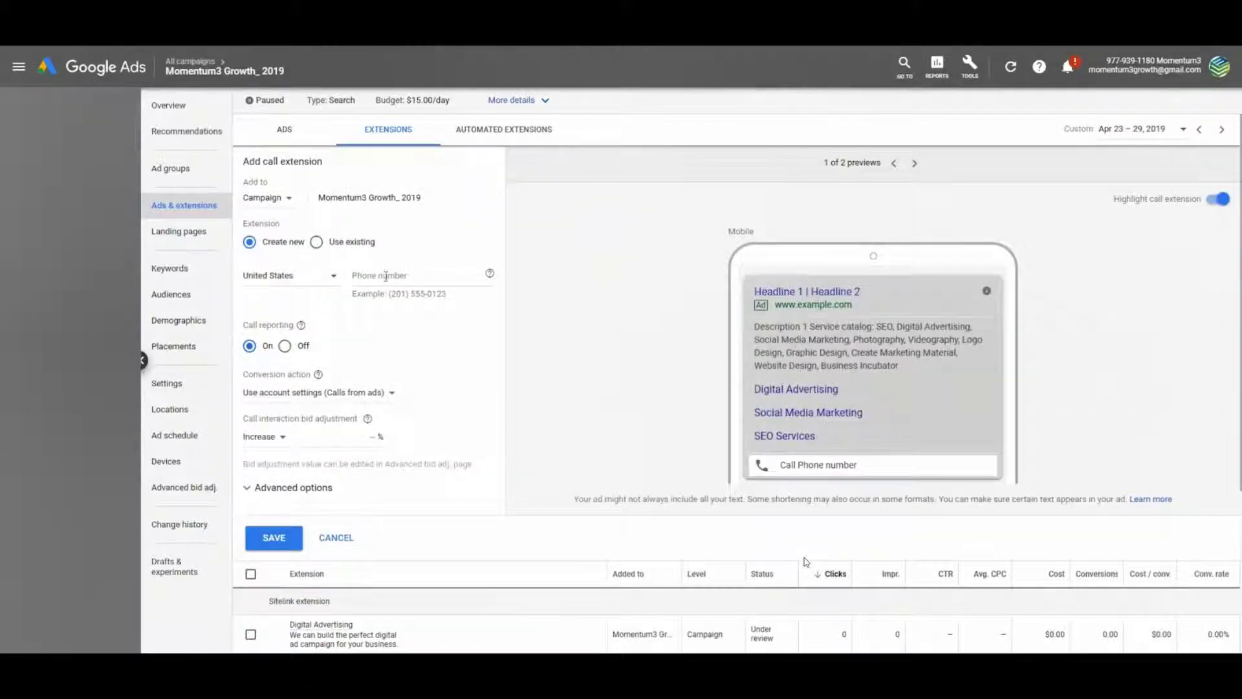
left_click(385, 276)
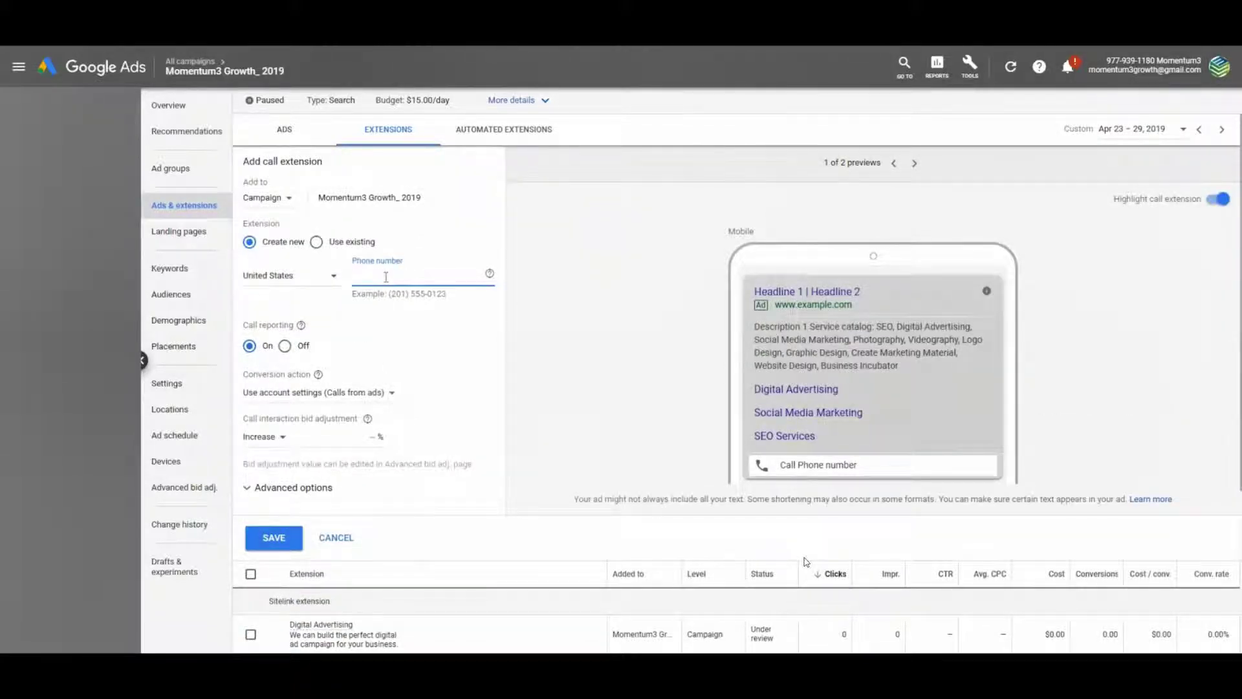
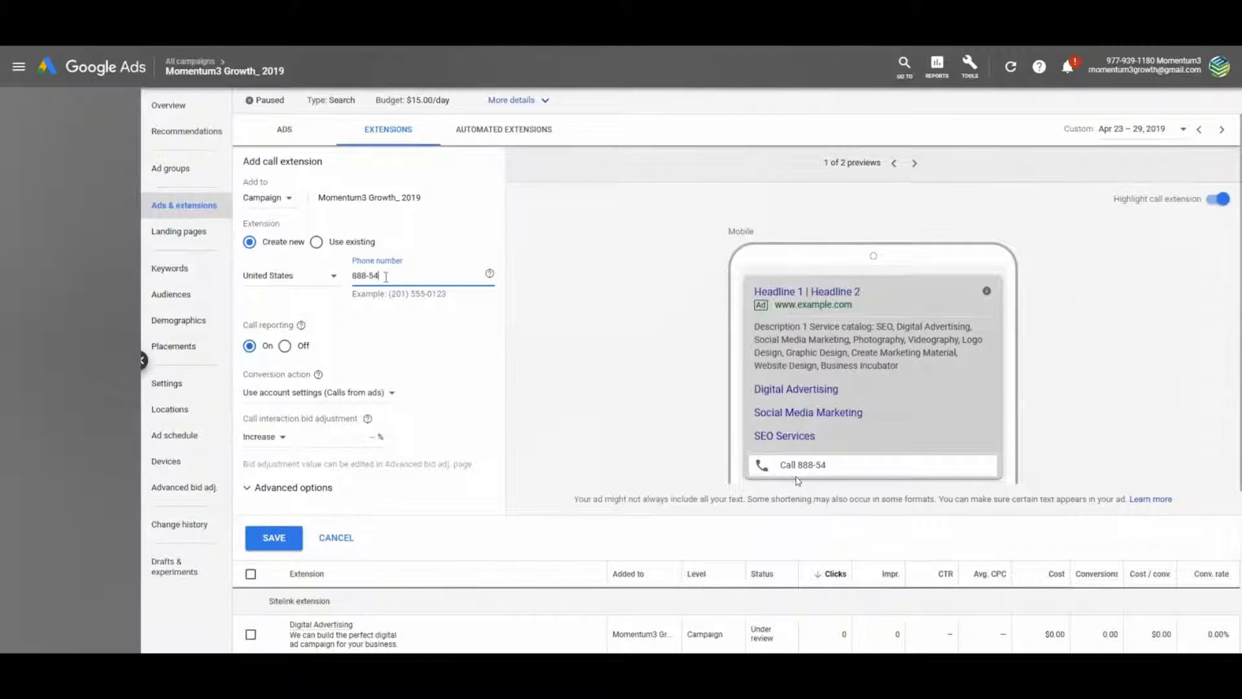
left_click(502, 482)
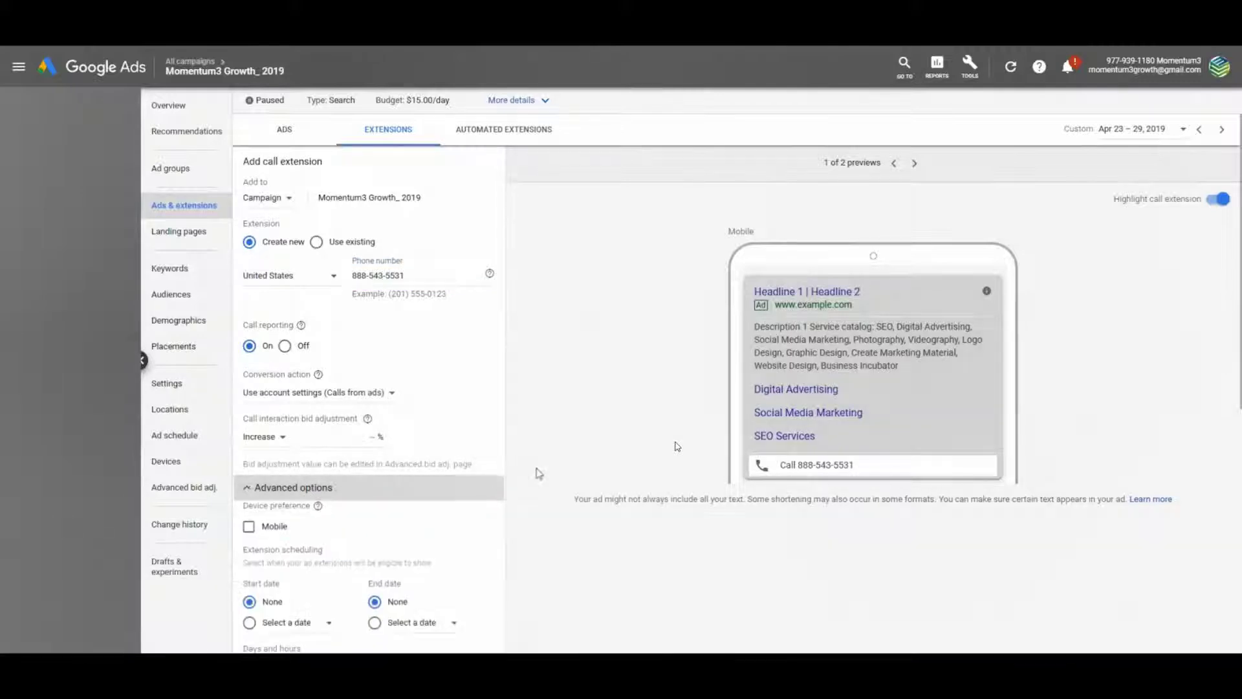
scroll(535, 476, "down", 3)
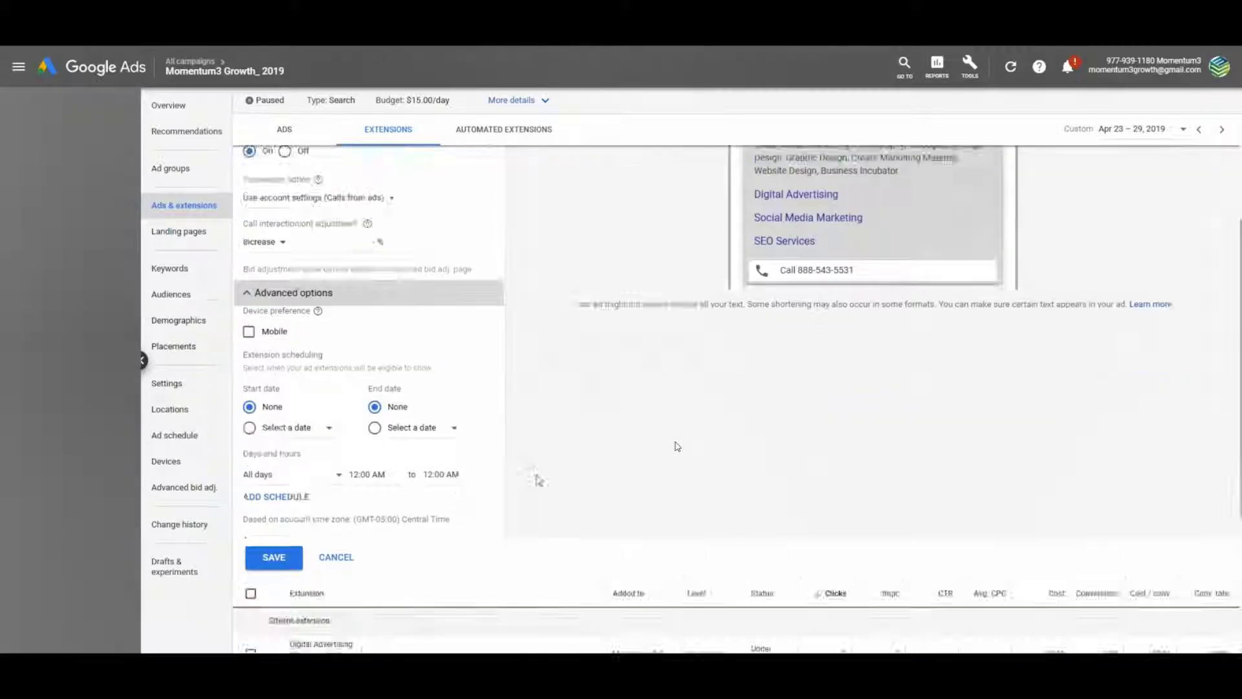
left_click(268, 476)
left_click(302, 309)
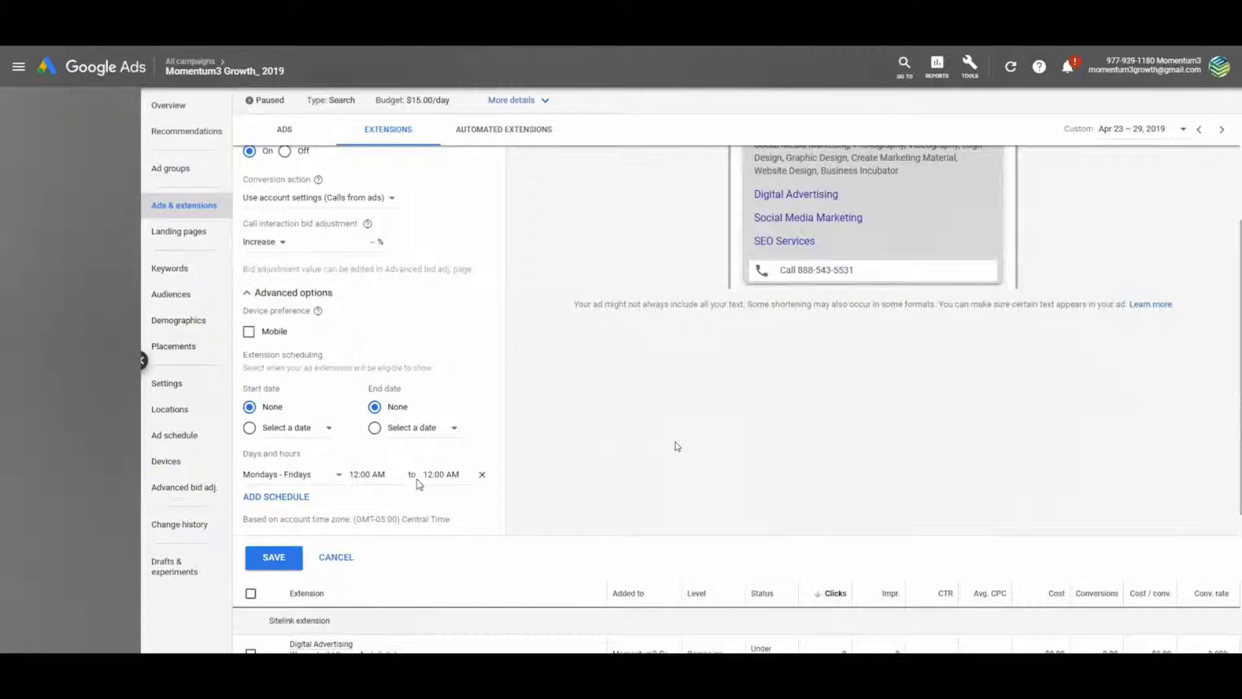
Set the call schedule hours to 9:00 AM – 4:00 PM and save the call extension
left_click(367, 474)
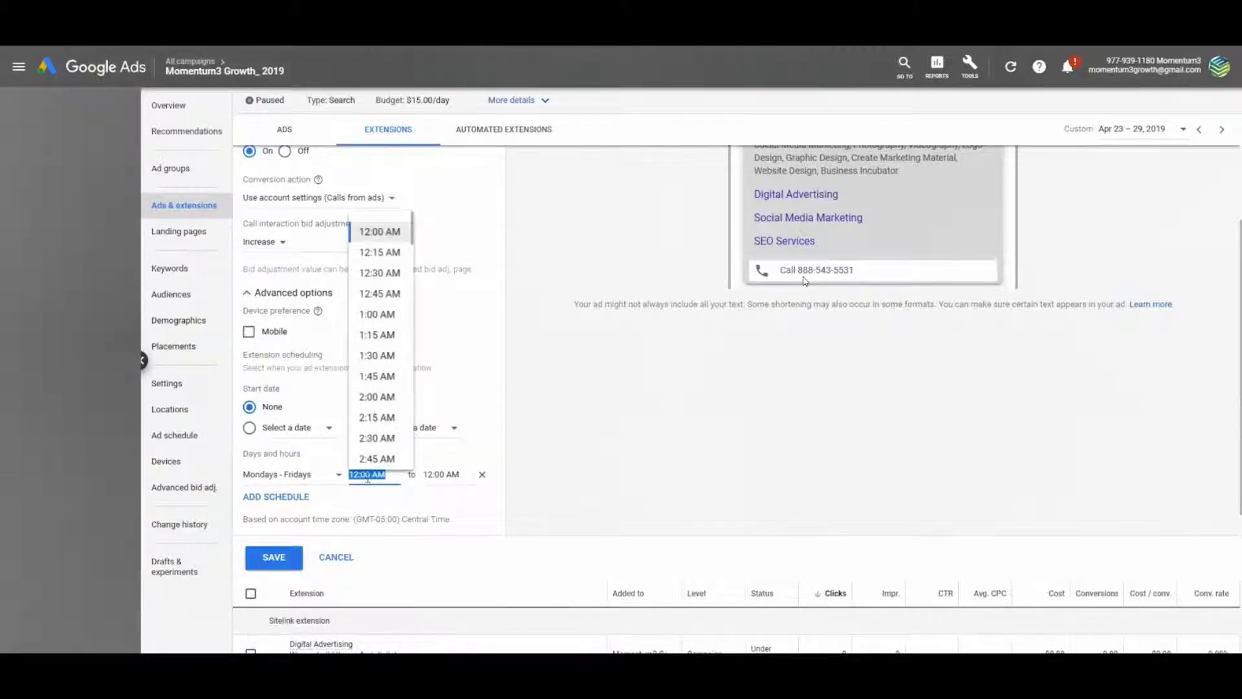
type("9")
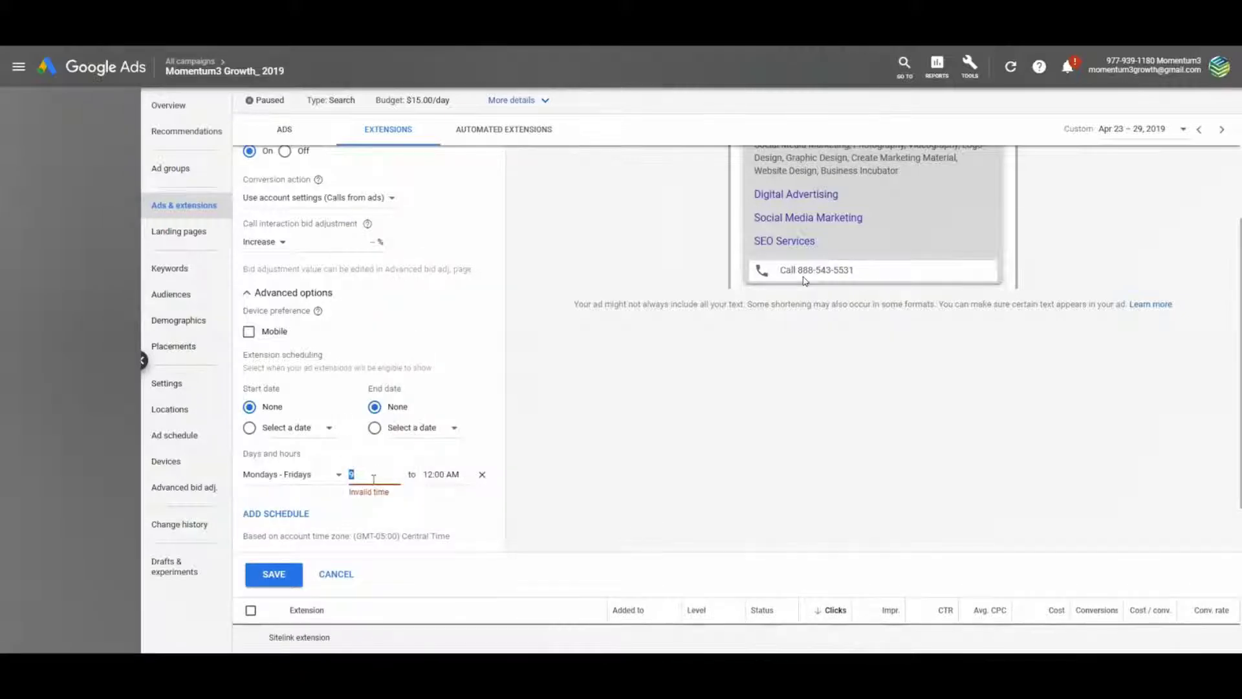
left_click(368, 474)
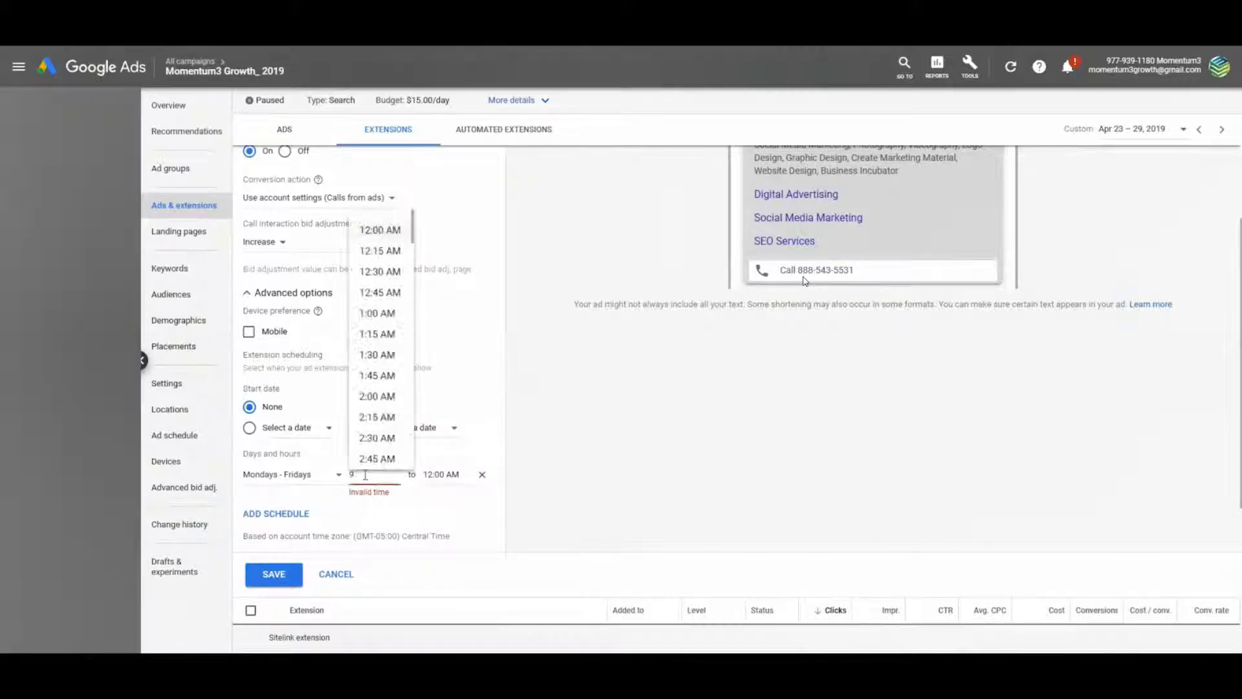
scroll(394, 361, "down", 5)
scroll(395, 361, "down", 5)
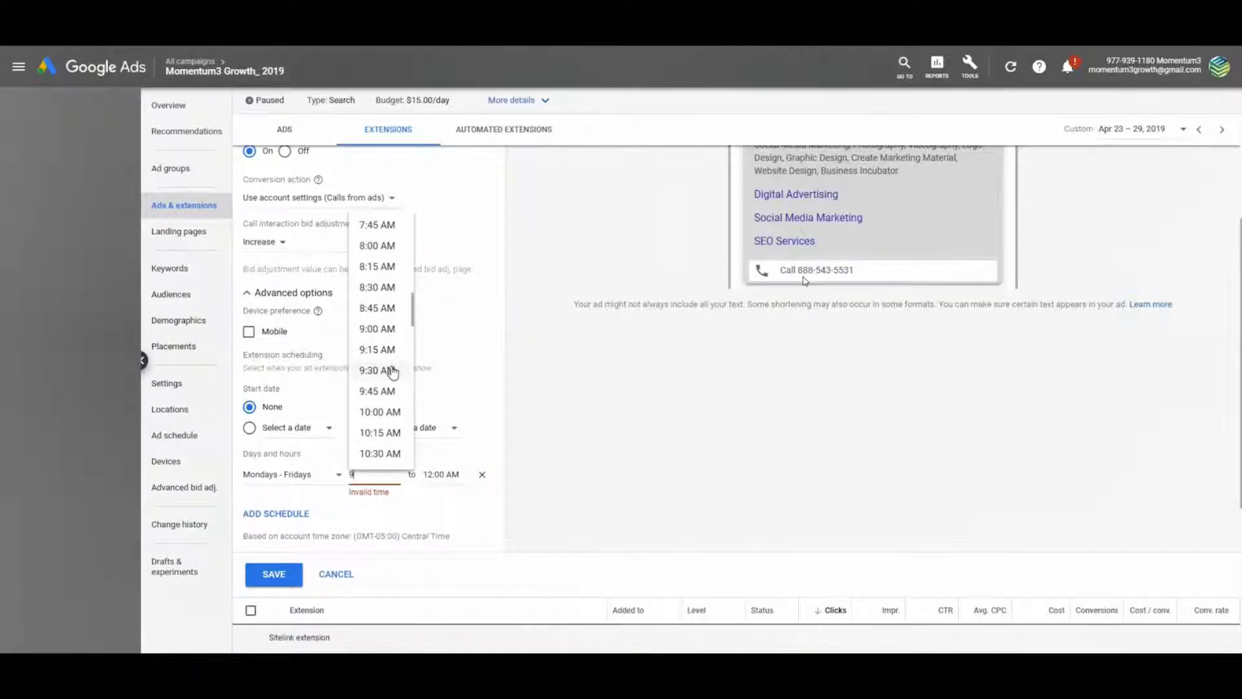
left_click(387, 330)
left_click(444, 474)
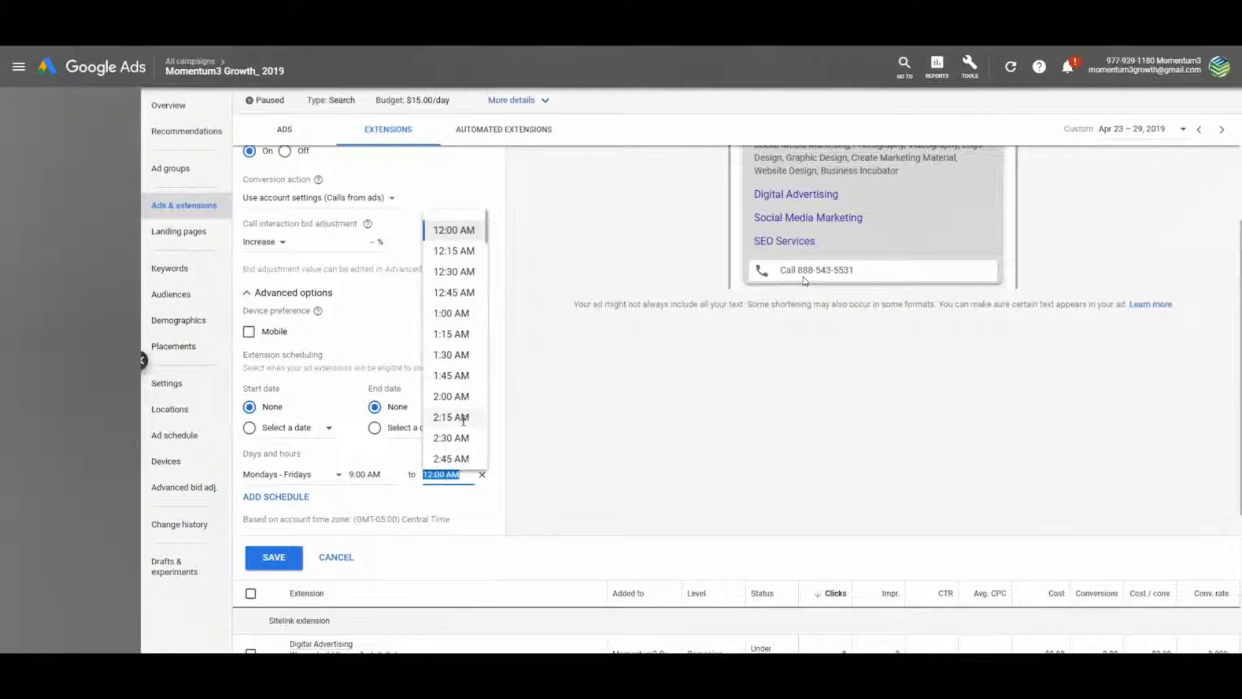
scroll(464, 398, "down", 20)
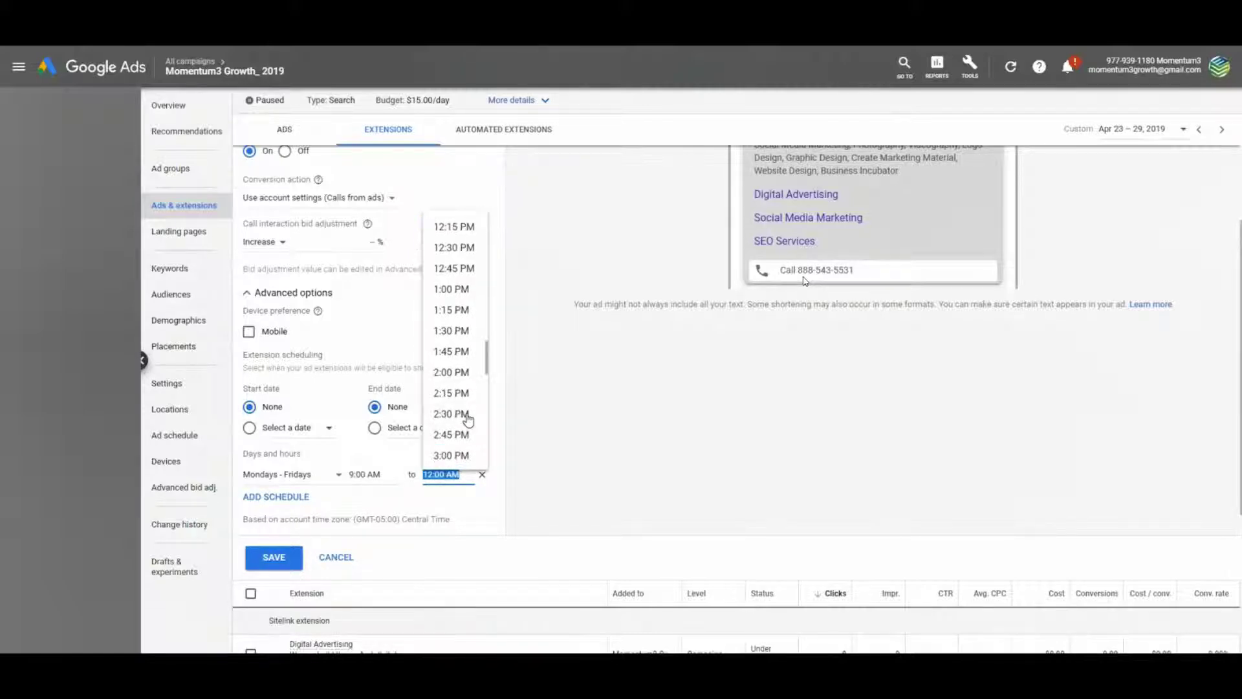
scroll(470, 422, "up", 4)
scroll(471, 422, "up", 5)
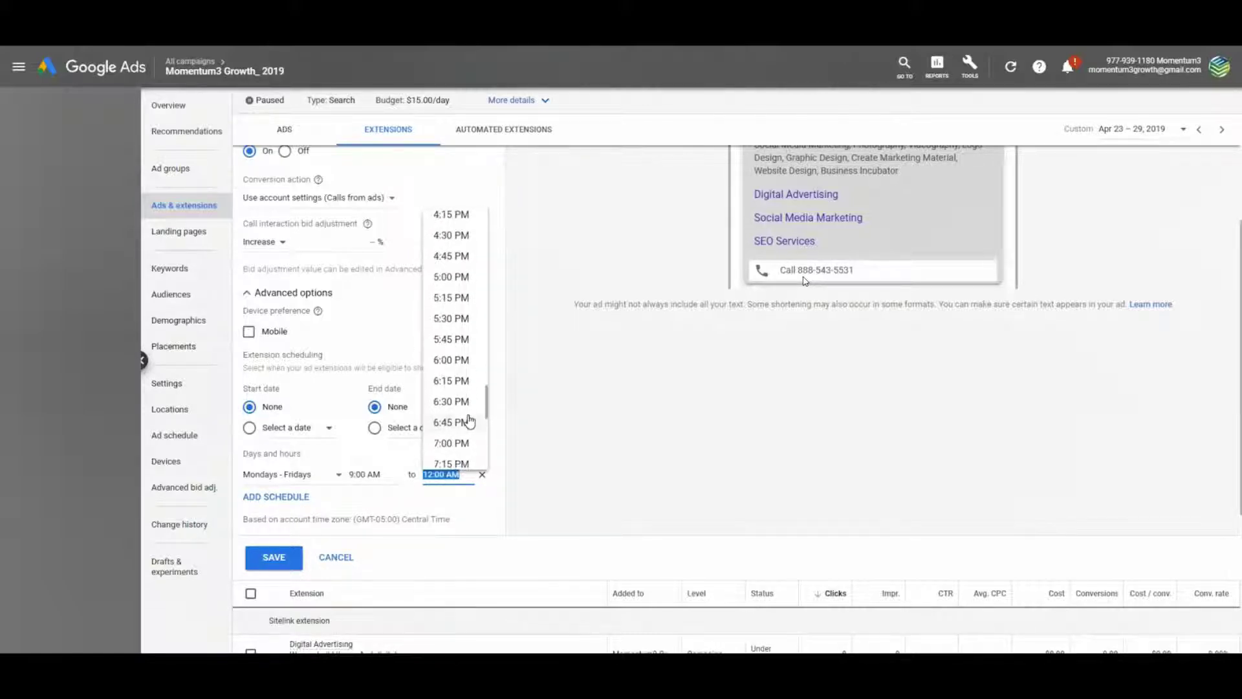
left_click(465, 323)
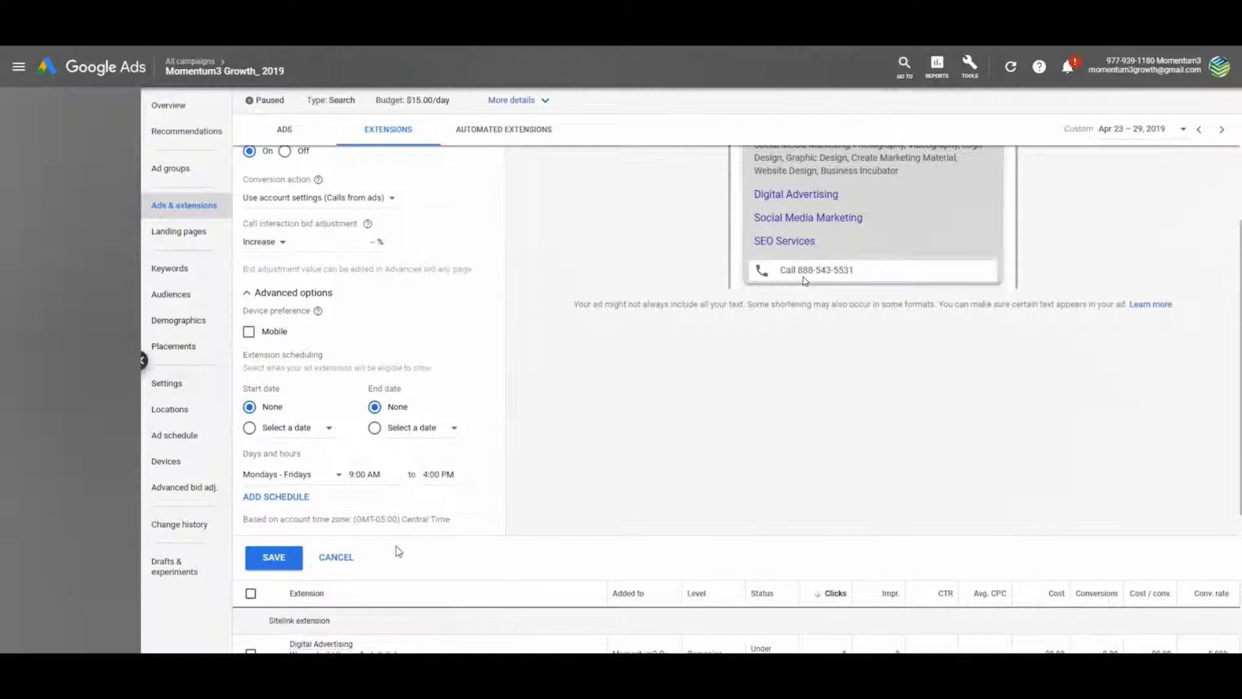
left_click(275, 557)
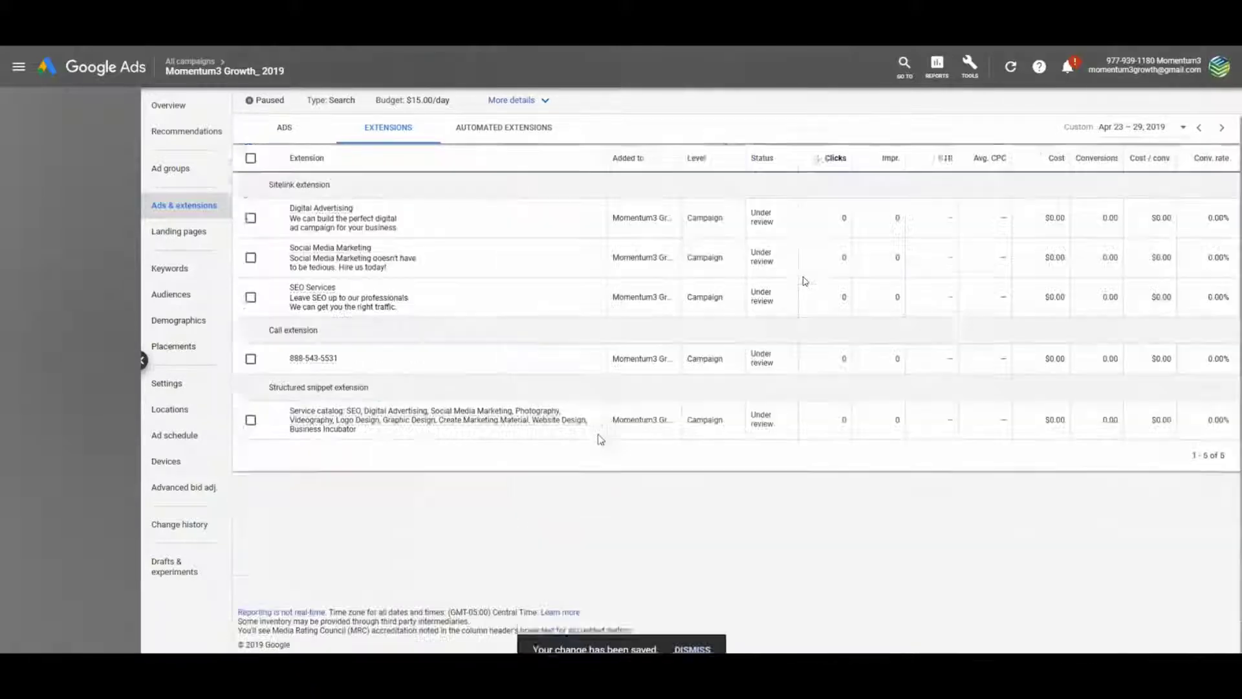